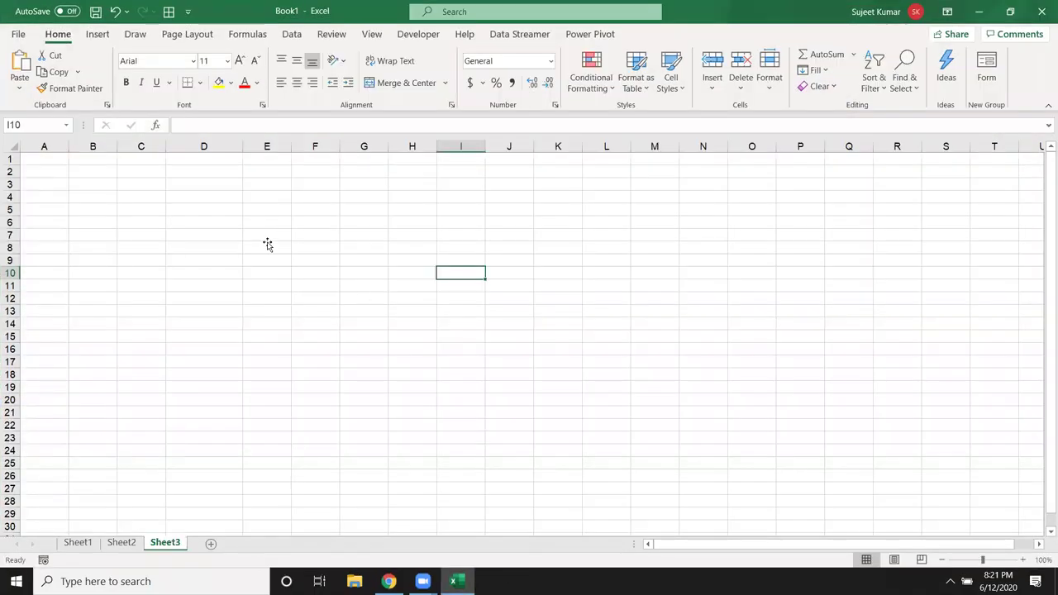
# Select cell A1 and bring up the Data tab's Sort & Filter tools
pyautogui.click(267, 243)
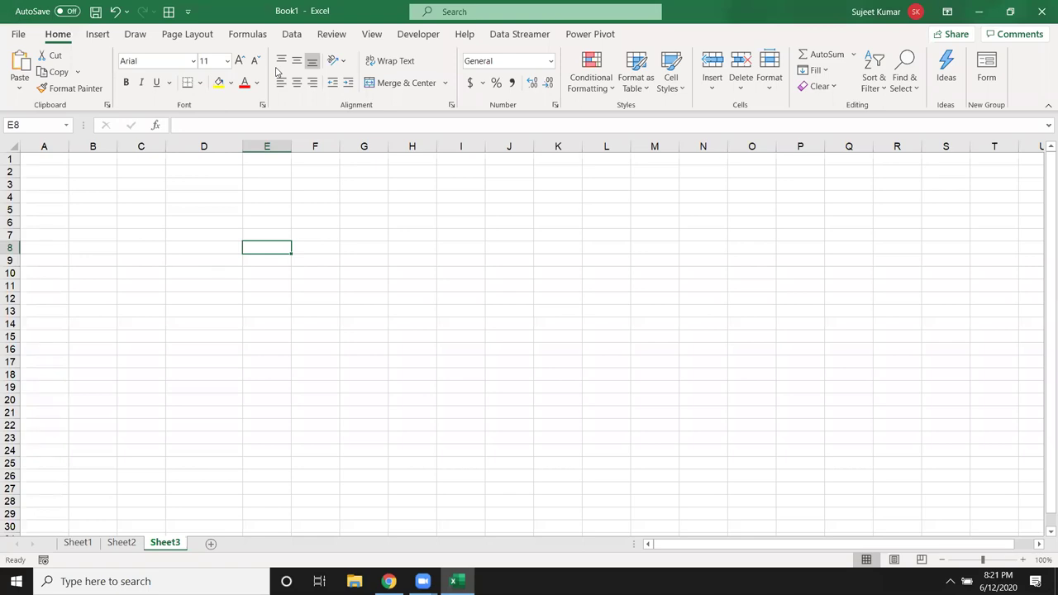
pyautogui.click(59, 163)
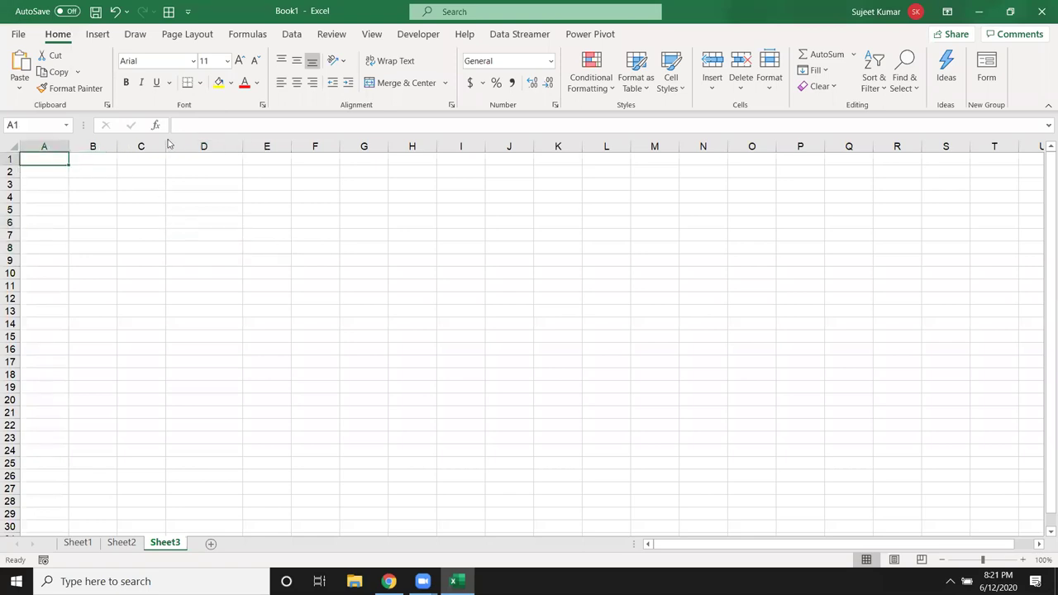
pyautogui.click(291, 36)
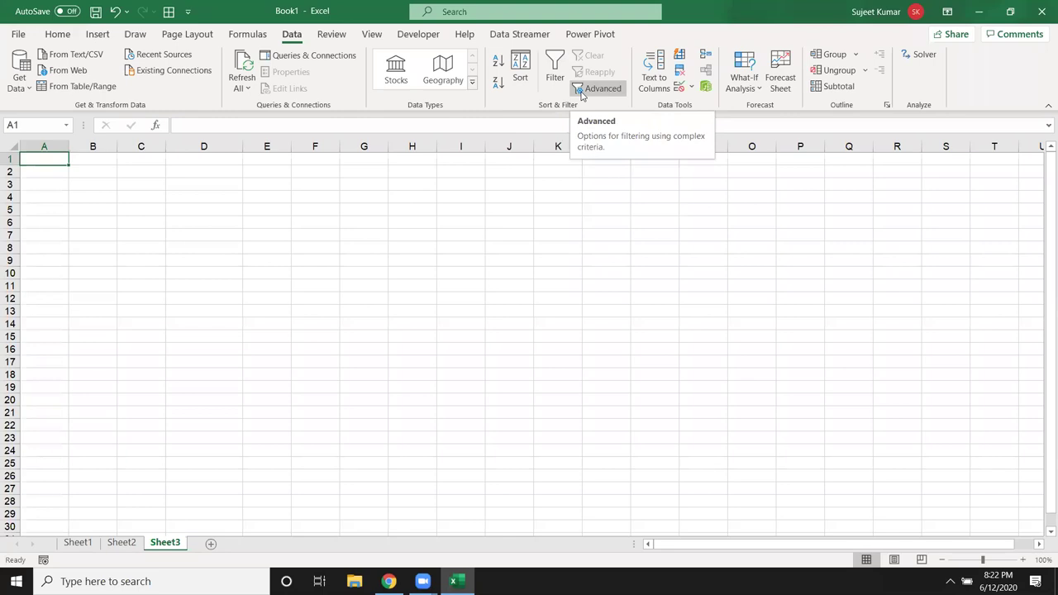
# Check Sheet1 and Sheet2, then return to the empty Sheet3
pyautogui.click(80, 545)
pyautogui.click(121, 544)
pyautogui.click(168, 546)
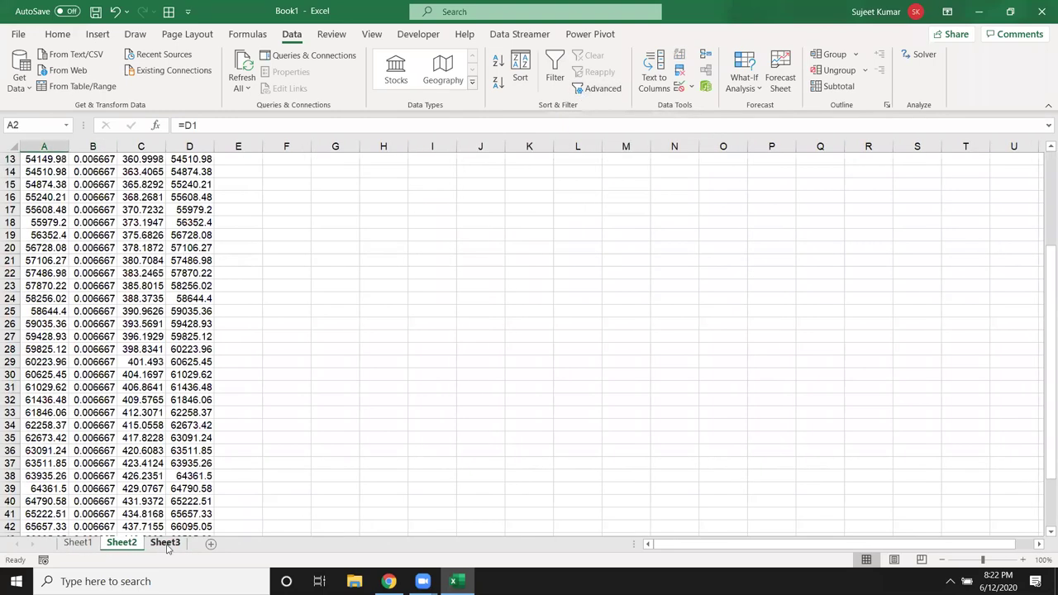
# Open the recent DataP workbook and go to its Data sheet
pyautogui.click(20, 36)
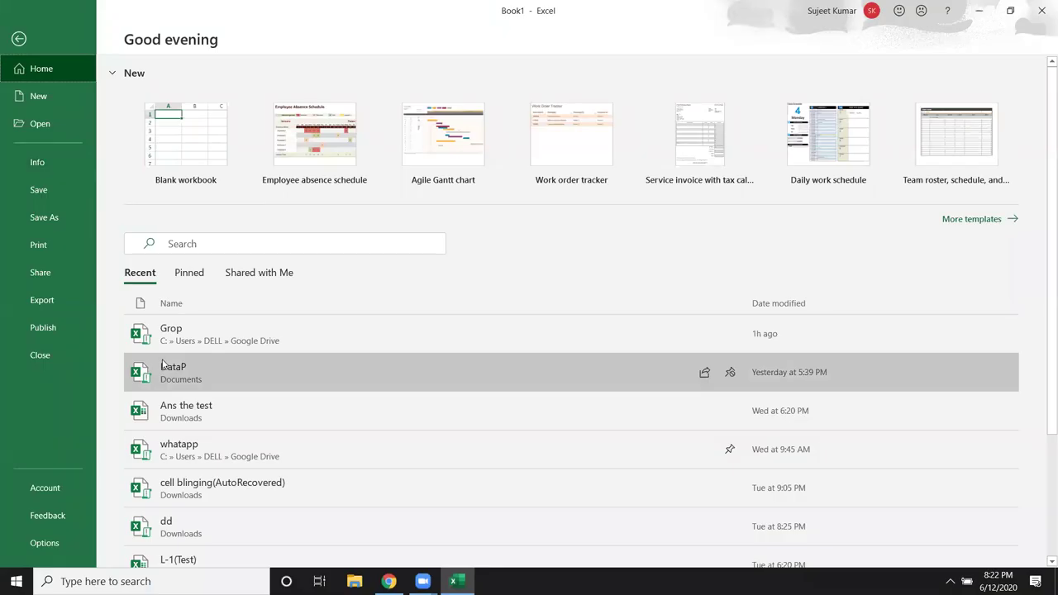
pyautogui.click(162, 367)
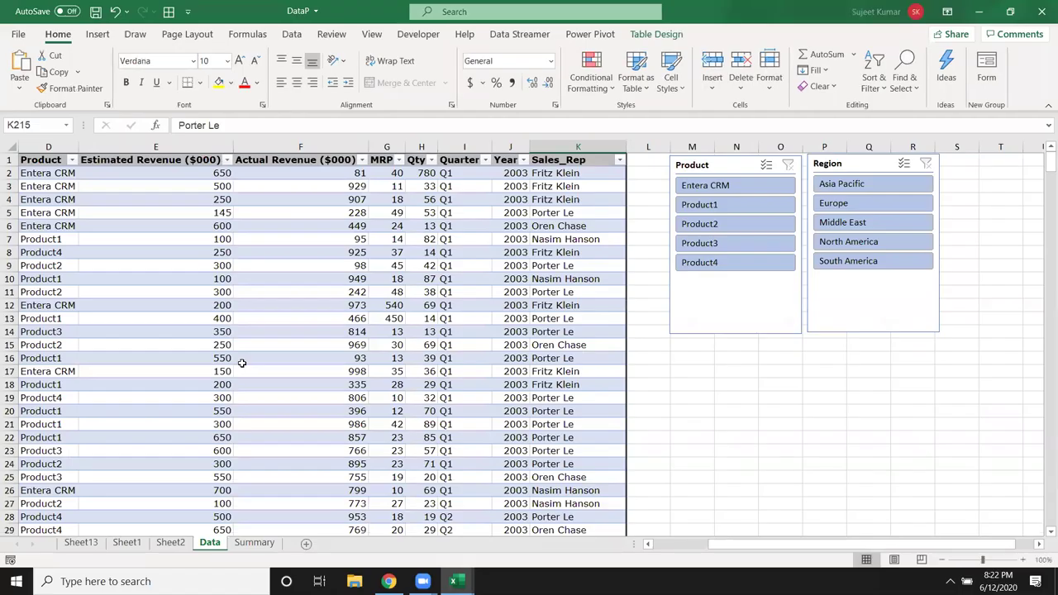
pyautogui.click(171, 543)
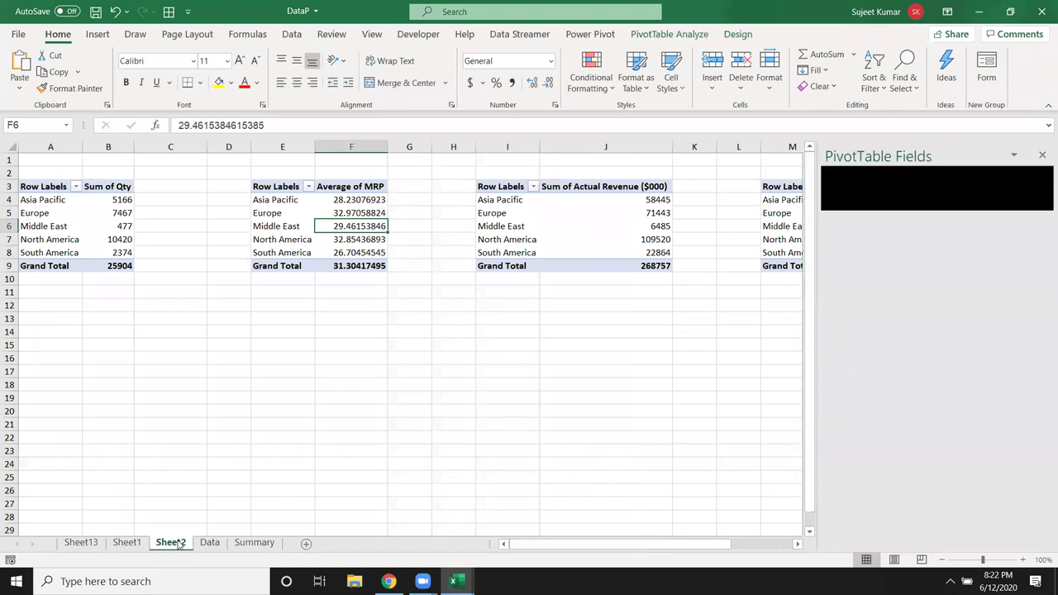
pyautogui.click(210, 542)
# Select the sales records in A1:K30 and copy them
pyautogui.click(31, 171)
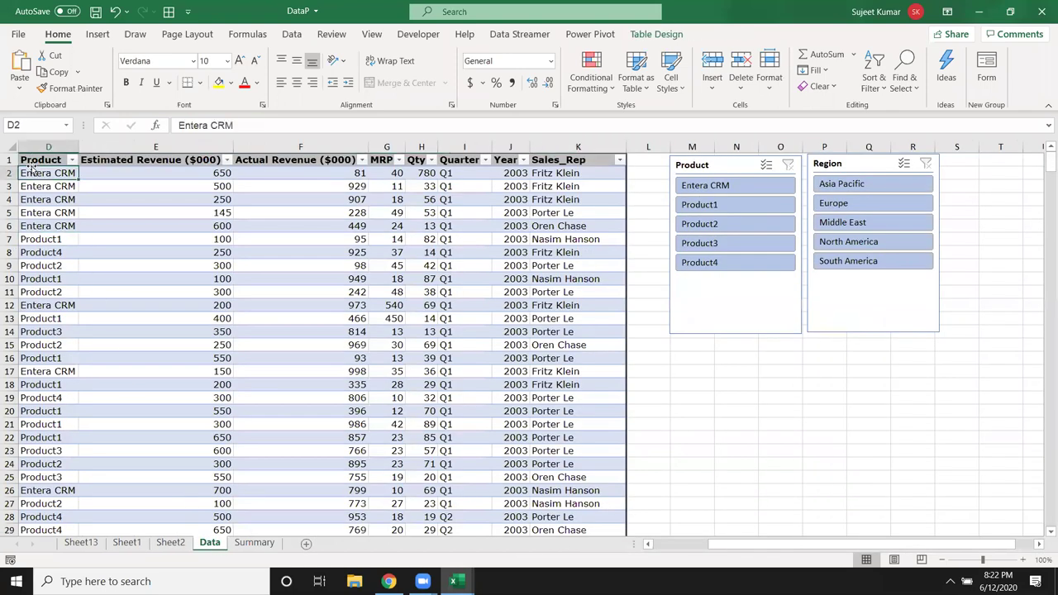
pyautogui.press('Left')
pyautogui.press('Left')
pyautogui.press('Left')
pyautogui.press('Up')
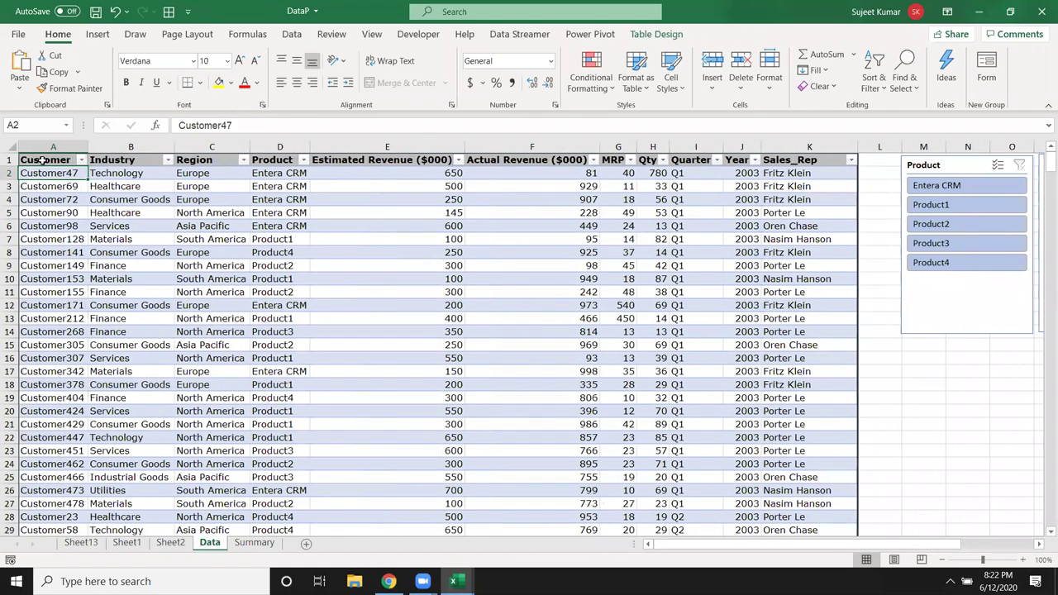
pyautogui.hotkey('shift', 'Right')
pyautogui.hotkey('shift', 'Right')
pyautogui.hotkey('shift', 'Down')
pyautogui.hotkey('shift', 'Down')
pyautogui.hotkey('shift', 'Down')
pyautogui.moveTo(481, 270); pyautogui.dragTo(802, 534)
pyautogui.hotkey('ctrl', 'c')
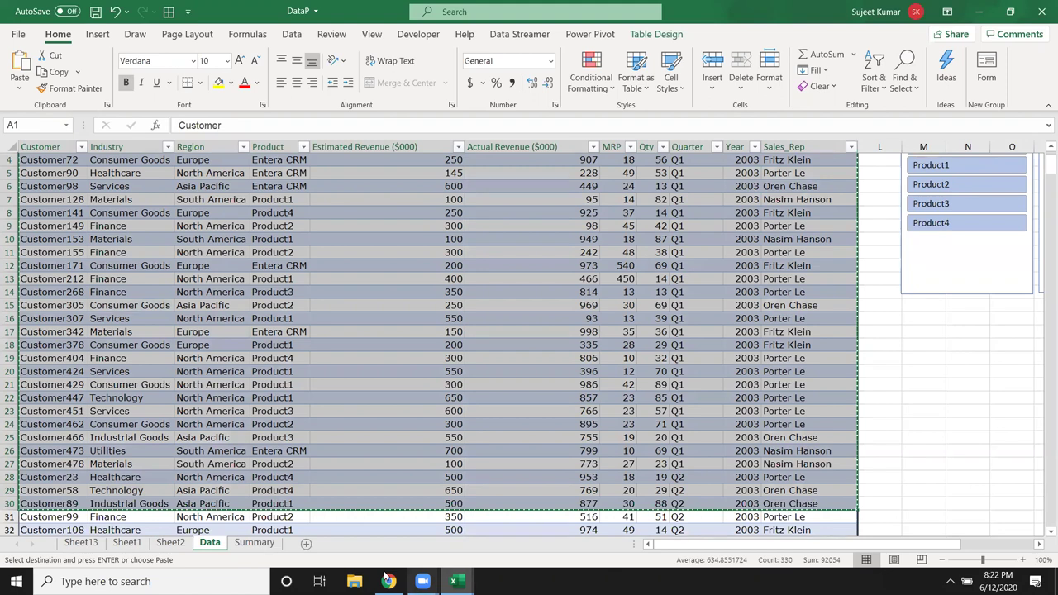
# Paste the sales records into a new Sheet3 at A1 and autofit column K
pyautogui.click(308, 544)
pyautogui.hotkey('ctrl', 'v')
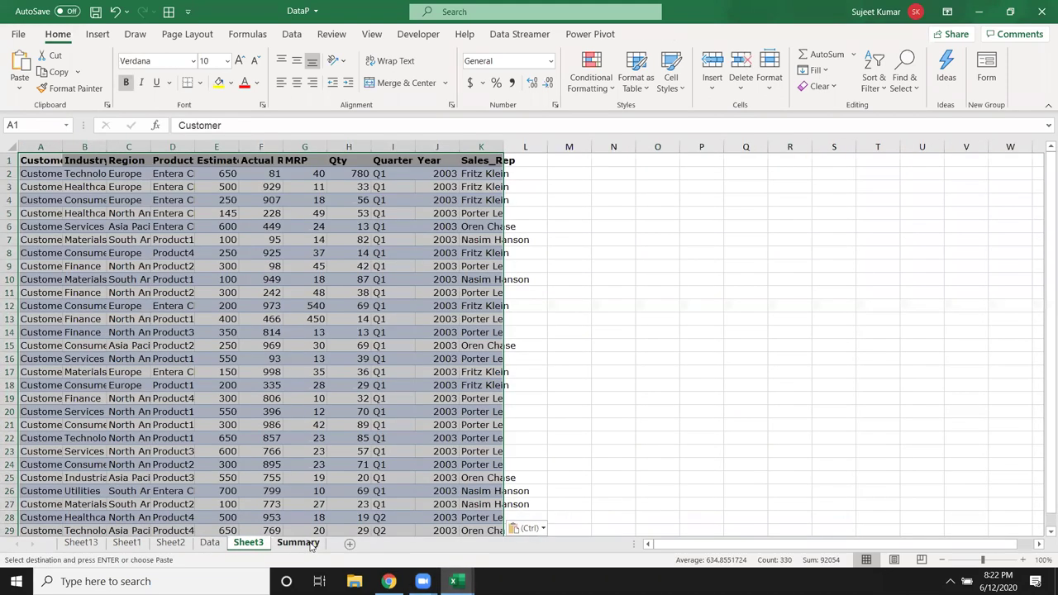
pyautogui.doubleClick(504, 147)
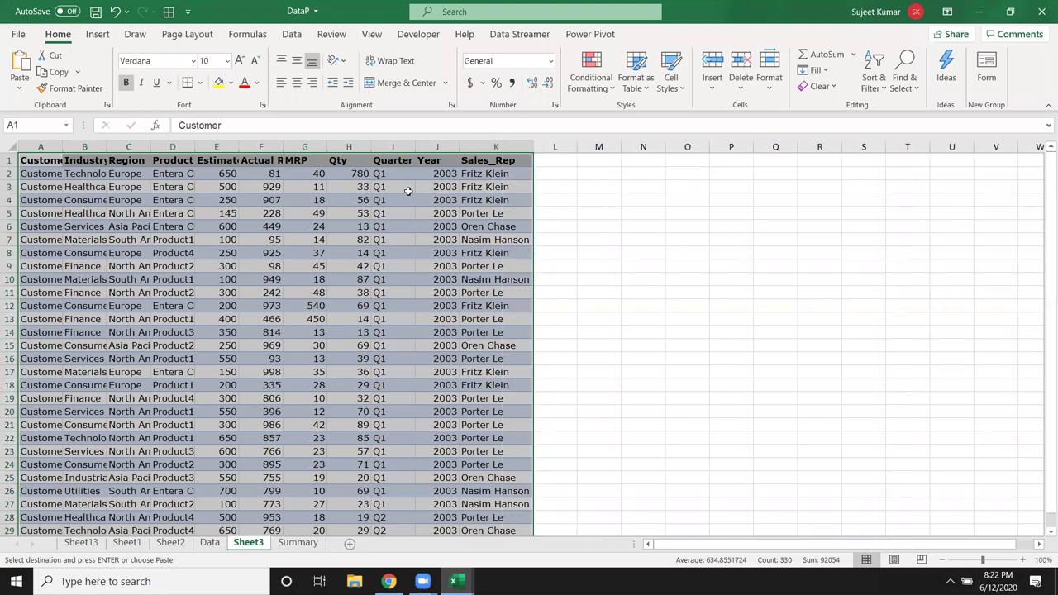
pyautogui.click(266, 213)
pyautogui.scroll(-5, 413, 263)
pyautogui.scroll(5, 413, 264)
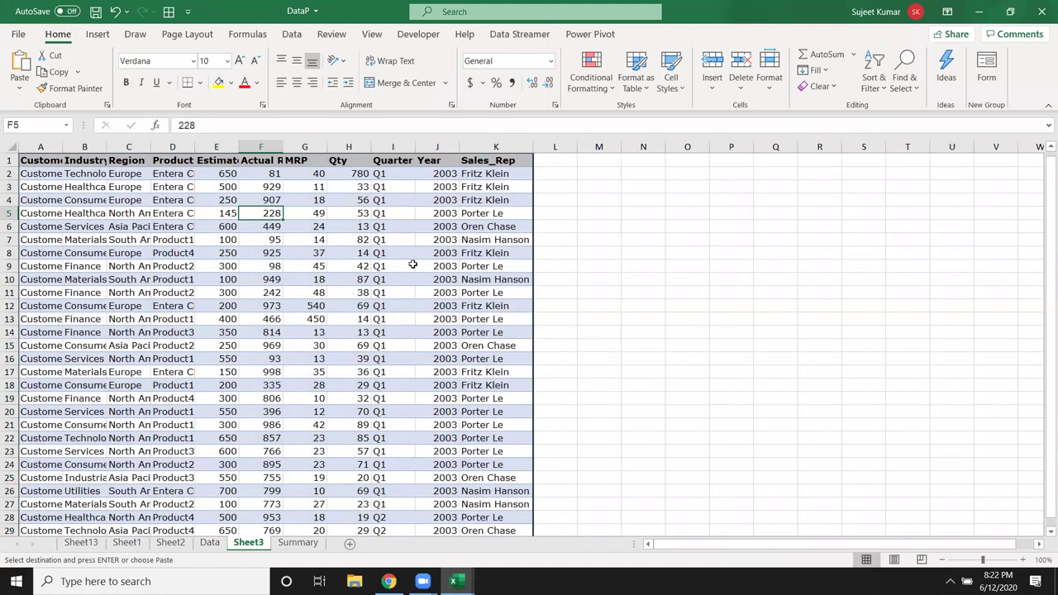
# Copy the header row A1:K1, after trying and undoing a filter on it
pyautogui.click(28, 161)
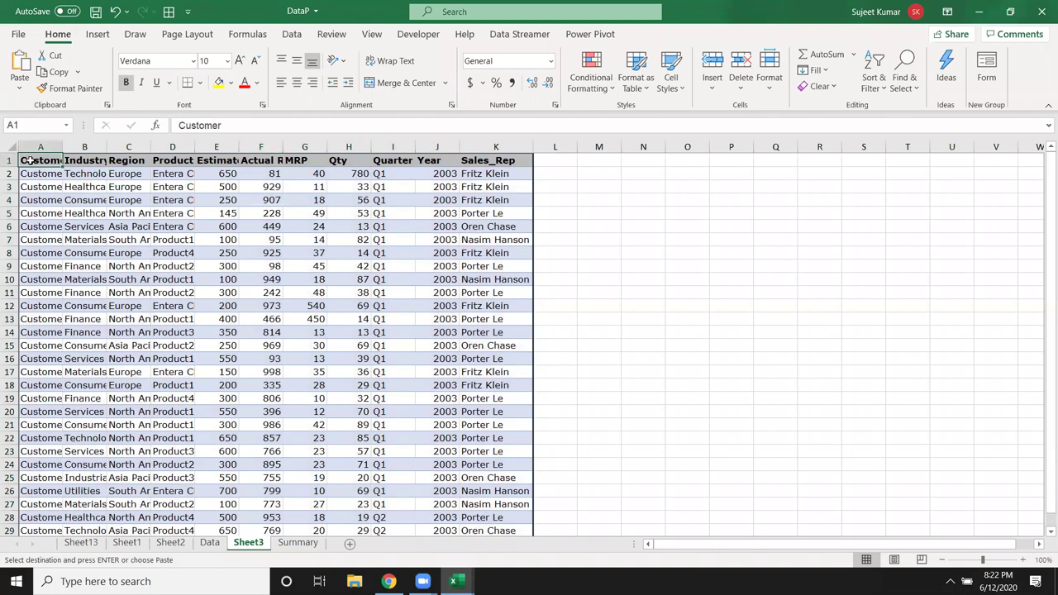
pyautogui.hotkey('ctrl', 'shift', 'l')
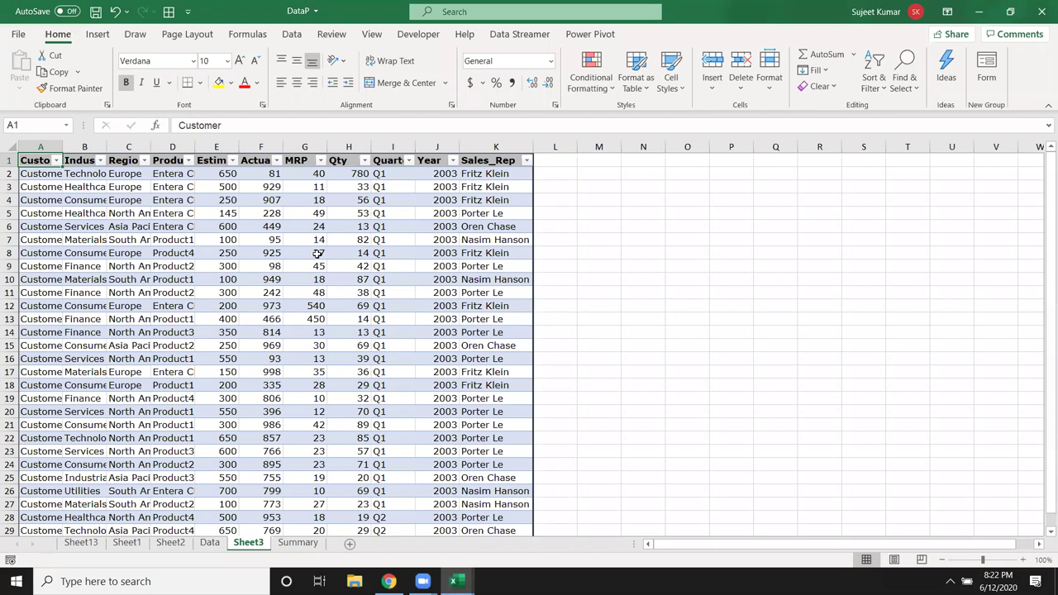
pyautogui.hotkey('ctrl', 'z')
pyautogui.moveTo(48, 160); pyautogui.dragTo(496, 160)
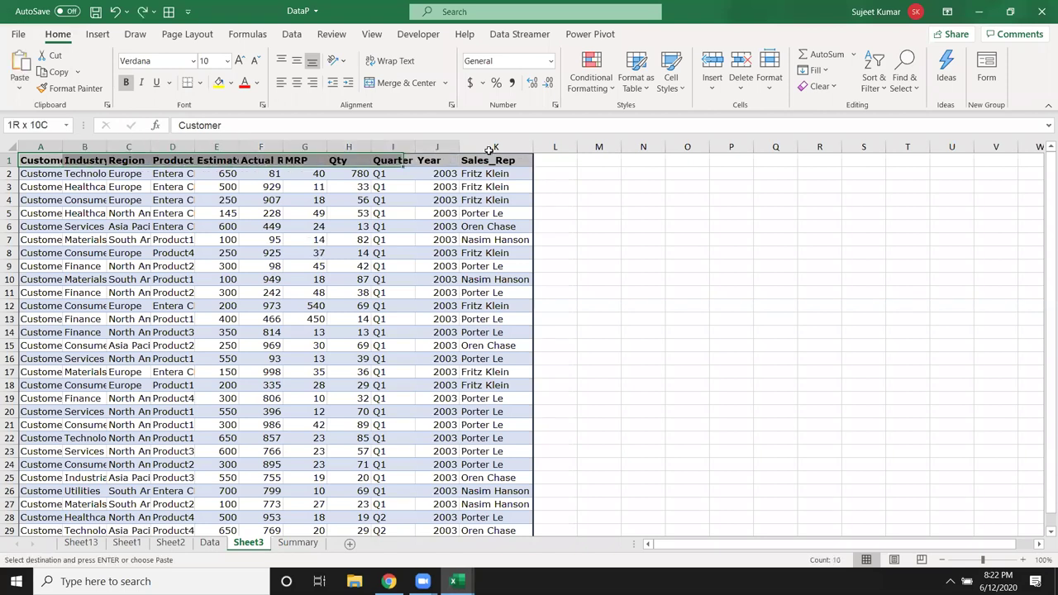
pyautogui.hotkey('ctrl', 'c')
# Paste the headers at N1 and clear the Customer heading from N1
pyautogui.click(640, 161)
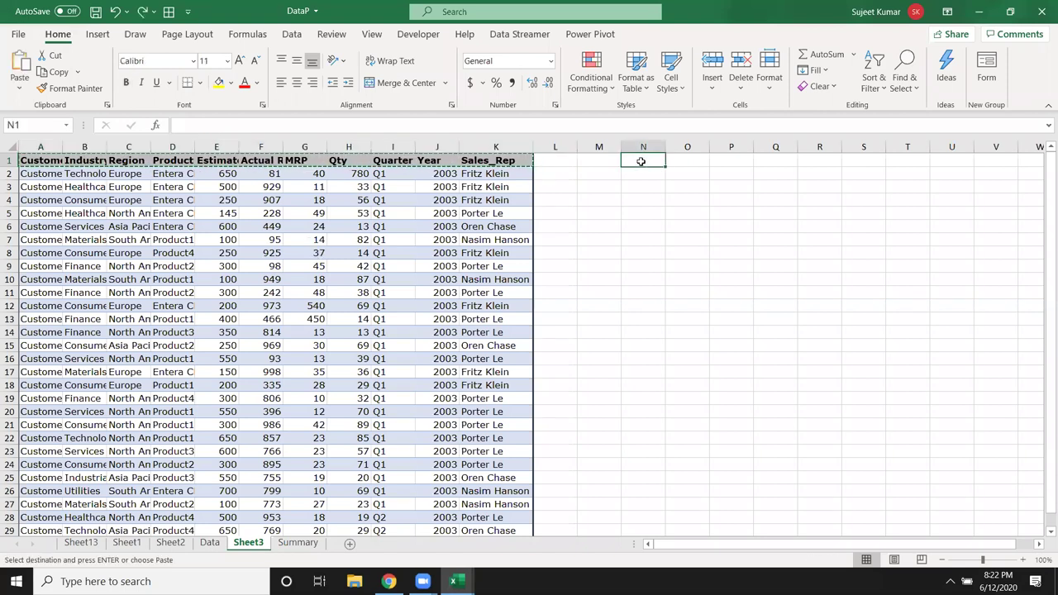
pyautogui.hotkey('ctrl', 'v')
pyautogui.press('Escape')
pyautogui.click(637, 159)
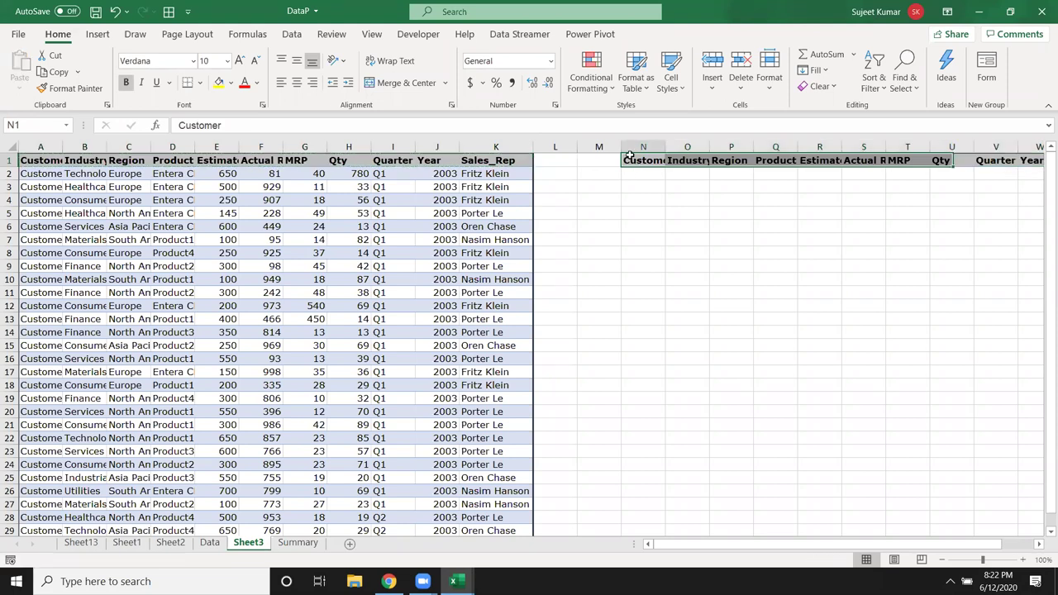
pyautogui.press('Delete')
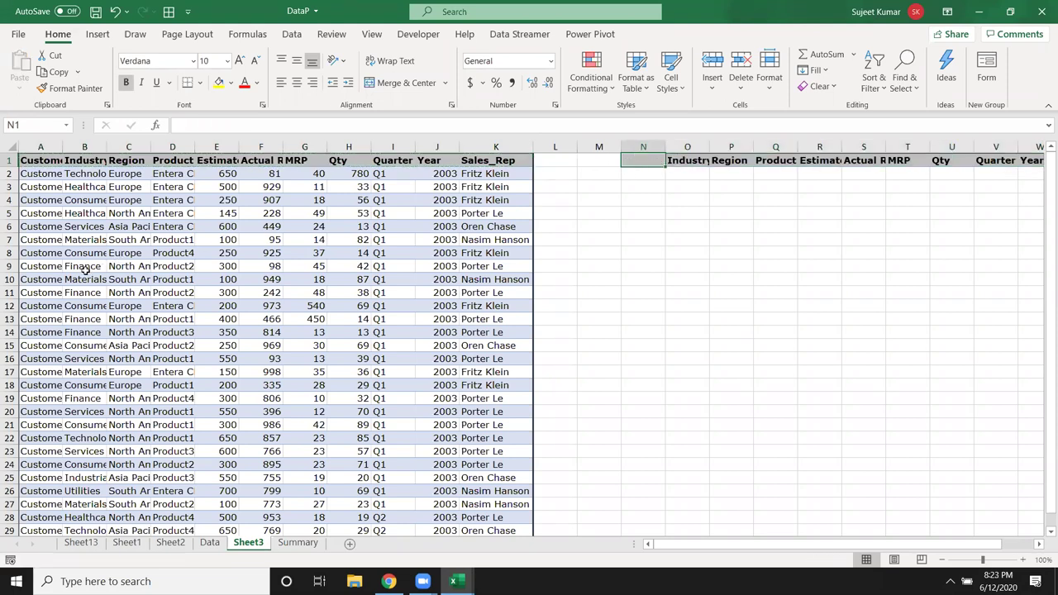
# Copy Finance (B9) and Utilities (B26) into O2:O3 under Industry
pyautogui.click(85, 268)
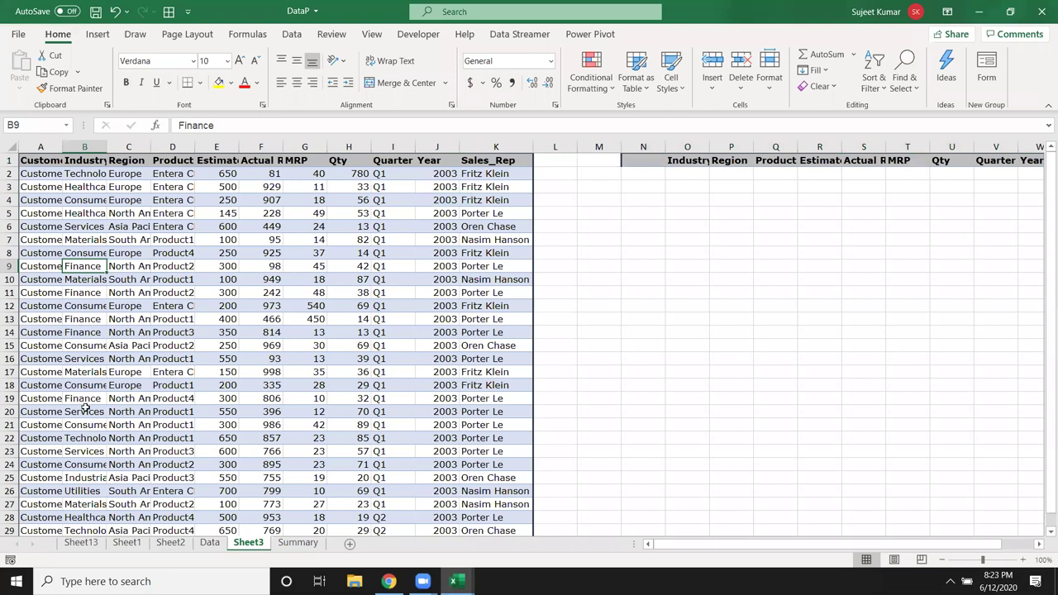
pyautogui.keyDown('ctrl'); pyautogui.click(98, 491); pyautogui.keyUp('ctrl')
pyautogui.hotkey('ctrl', 'c')
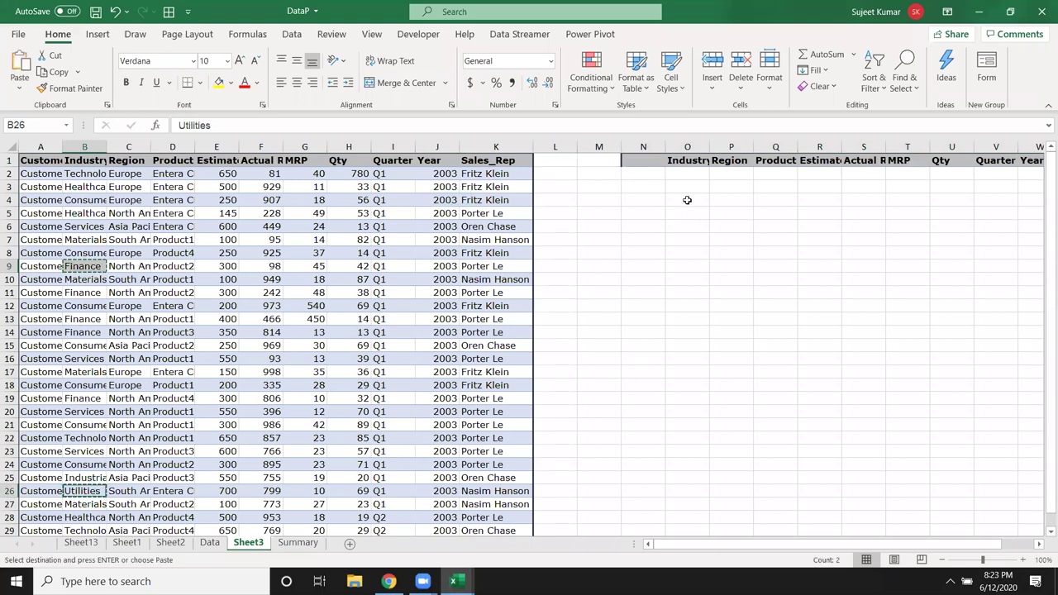
pyautogui.click(685, 176)
pyautogui.hotkey('ctrl', 'v')
pyautogui.press('Escape')
pyautogui.click(686, 252)
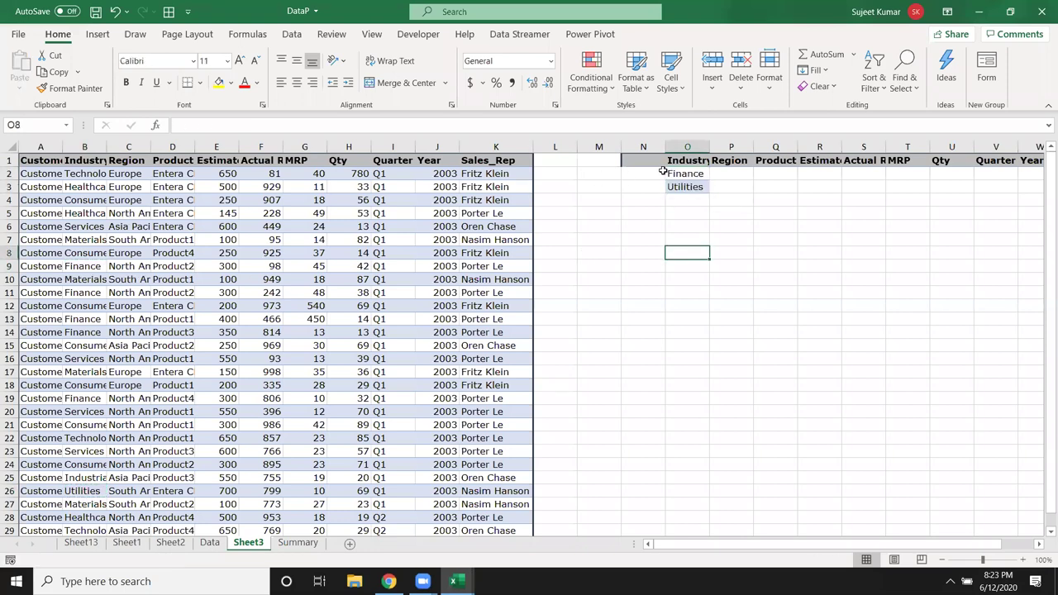
pyautogui.click(716, 174)
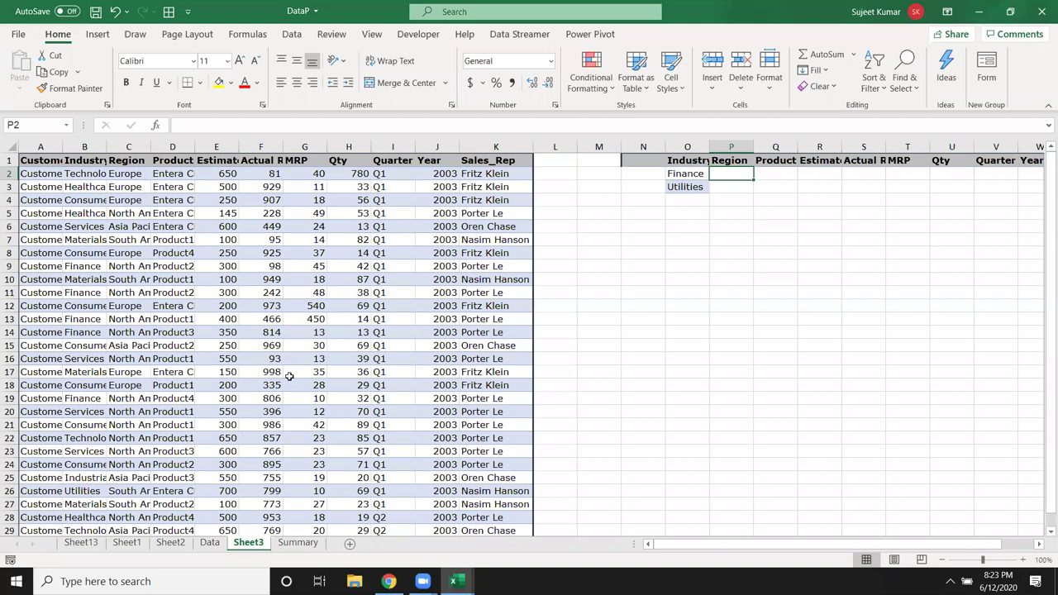
# Copy South America from C27 into P3 under Region
pyautogui.click(133, 504)
pyautogui.hotkey('ctrl', 'c')
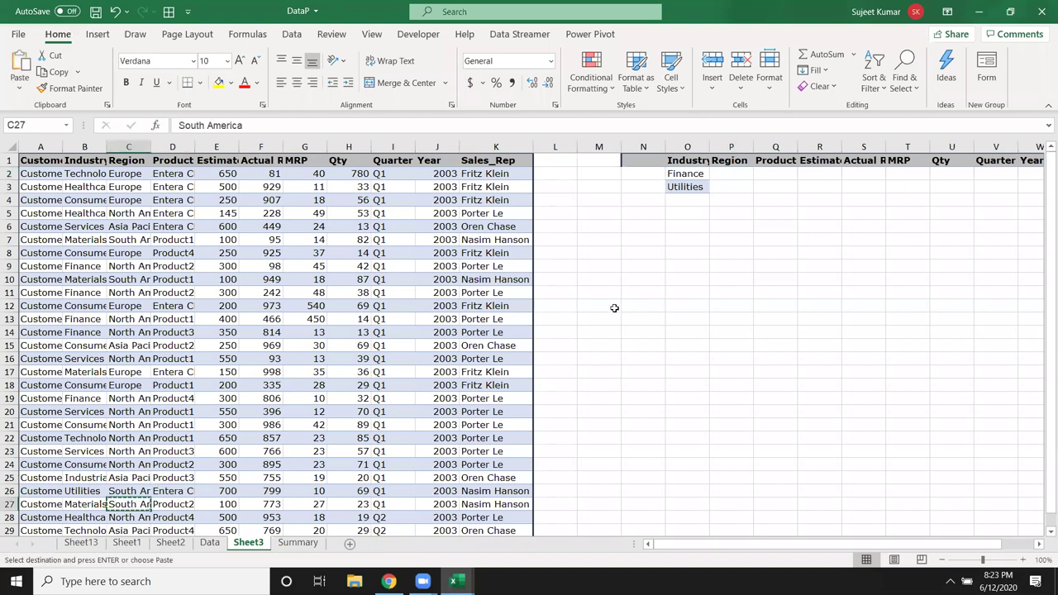
pyautogui.click(721, 189)
pyautogui.hotkey('ctrl', 'v')
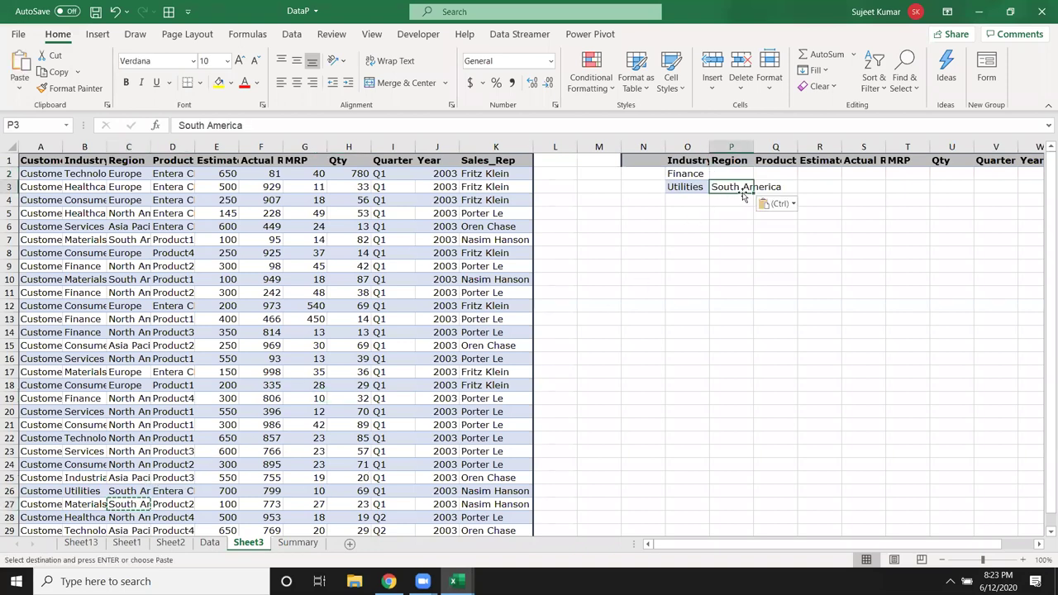
pyautogui.press('Escape')
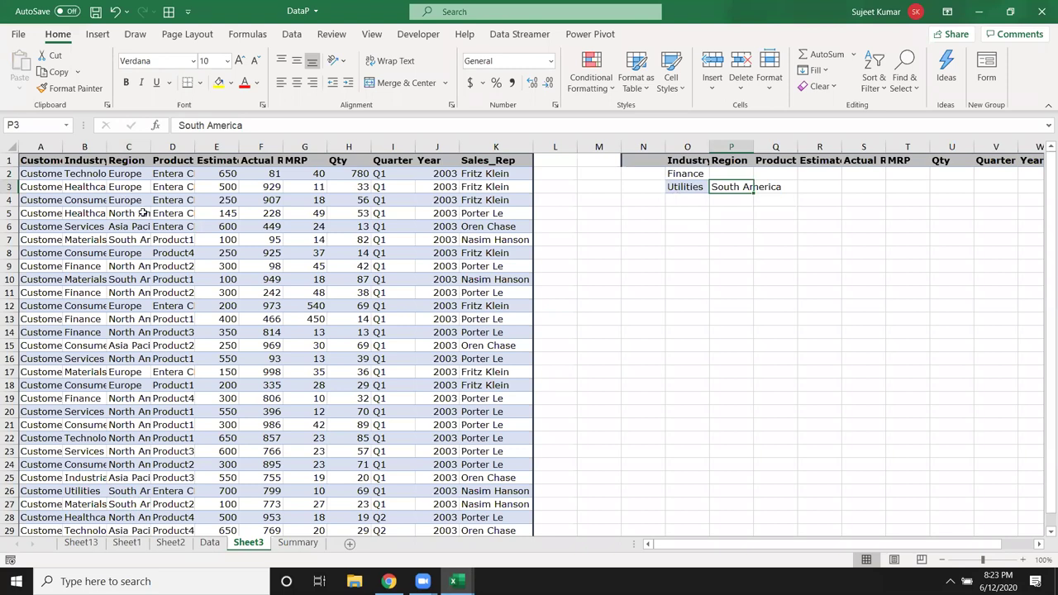
# Copy Entera CRM from D4 into R2 on the Finance row
pyautogui.click(188, 198)
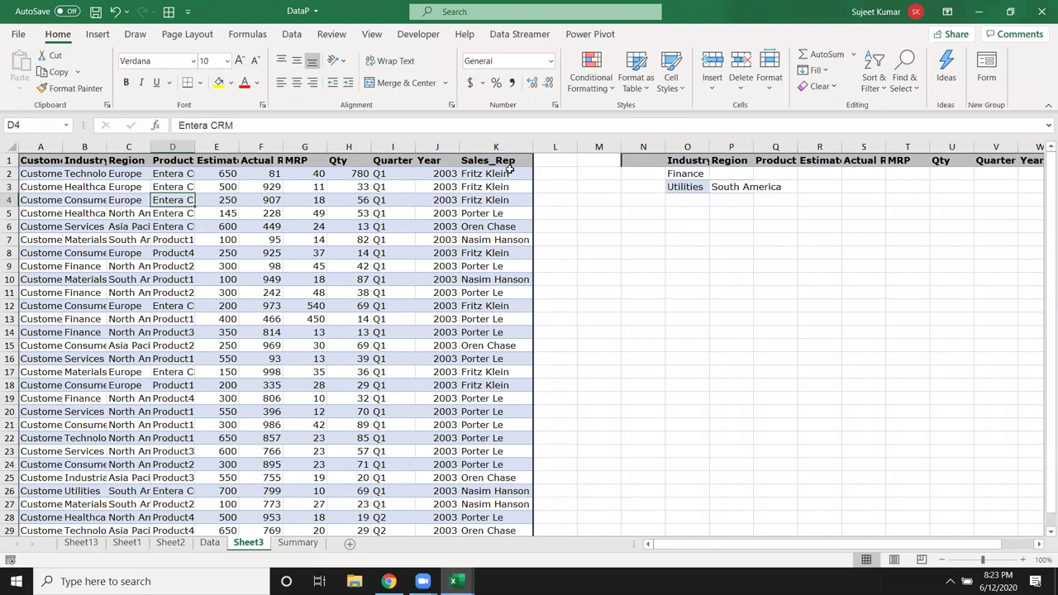
pyautogui.hotkey('ctrl', 'c')
pyautogui.click(810, 177)
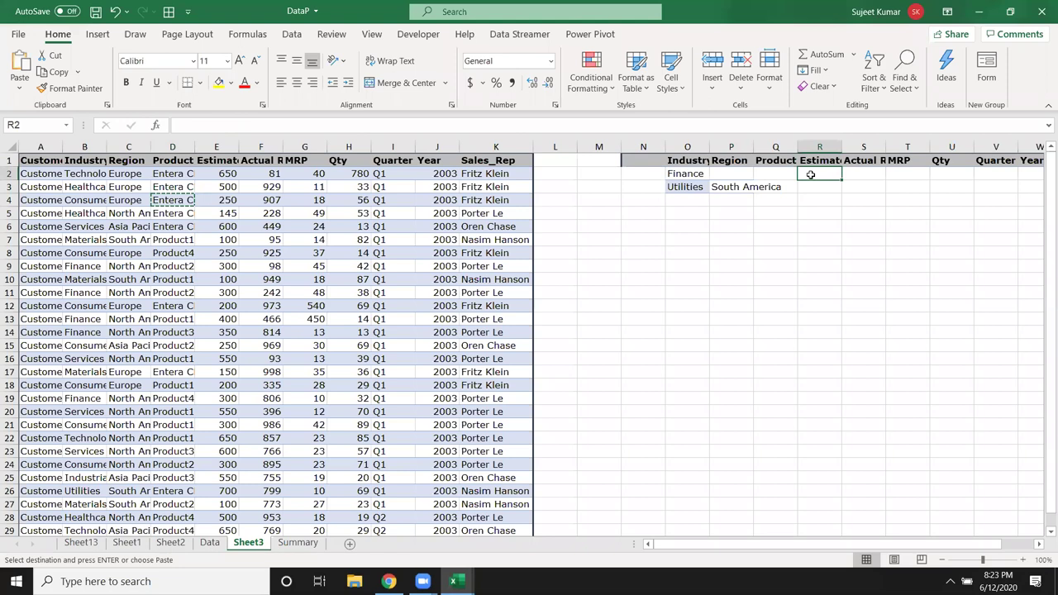
pyautogui.hotkey('ctrl', 'v')
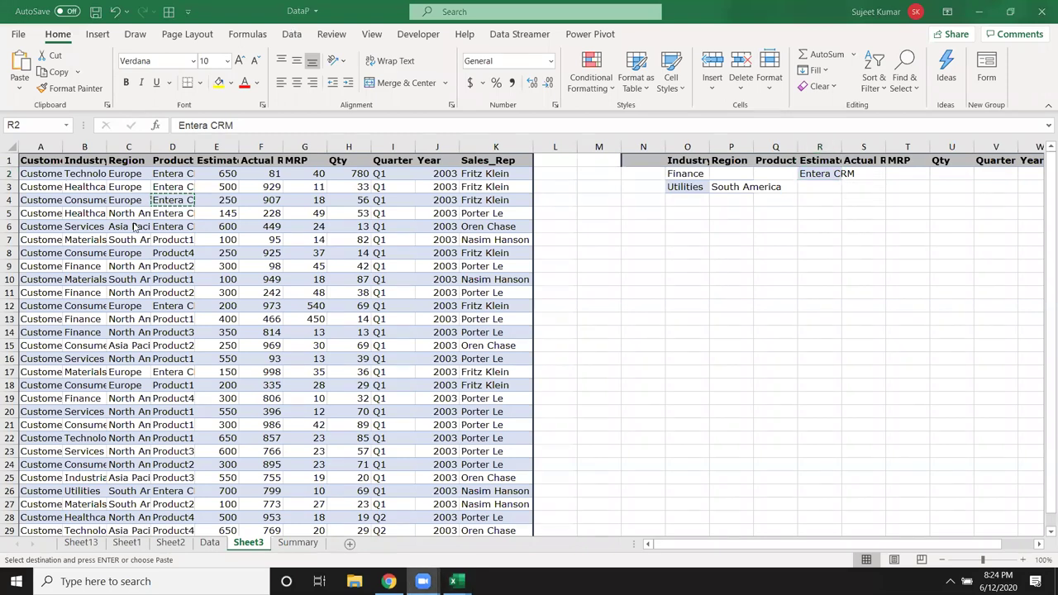
# Enter the condition >50 in U3 under Qty
pyautogui.click(953, 188)
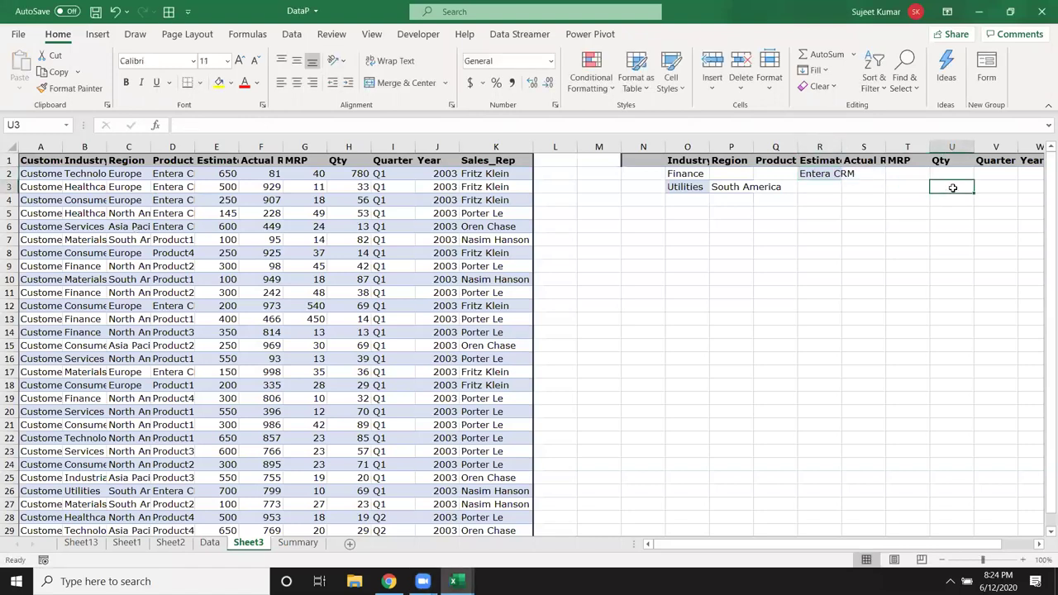
pyautogui.write('>50')
pyautogui.press('Return')
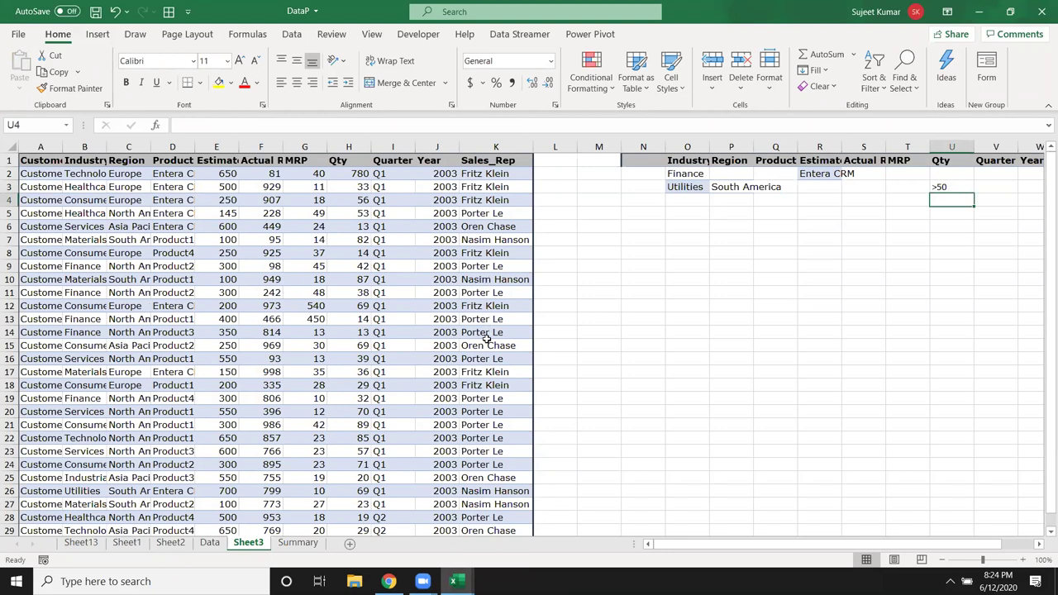
# Review the criteria columns up to Sales_Rep, then return to column A
pyautogui.click(480, 321)
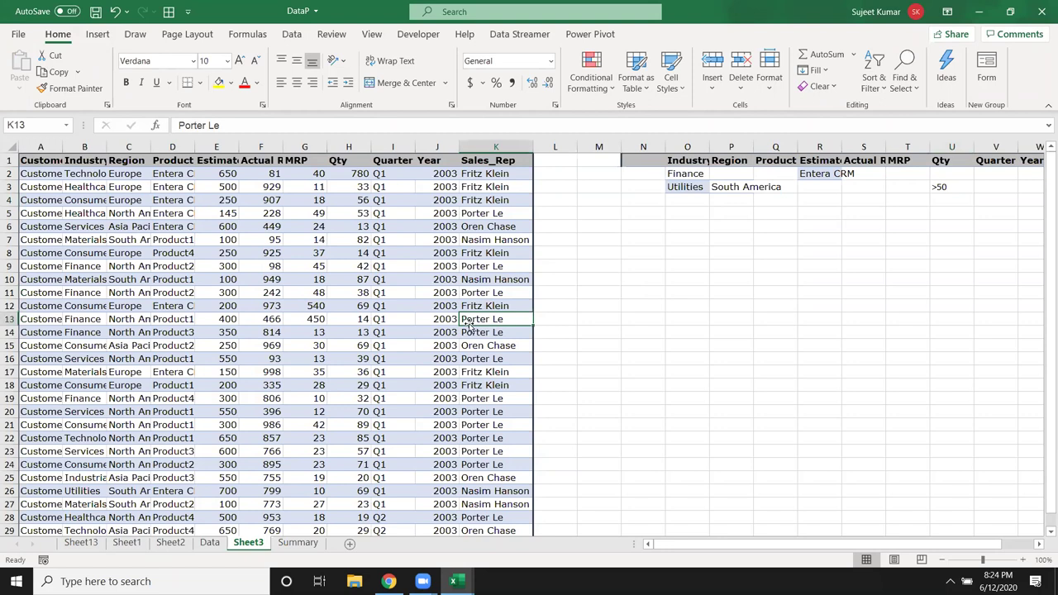
pyautogui.click(999, 199)
pyautogui.press('Right')
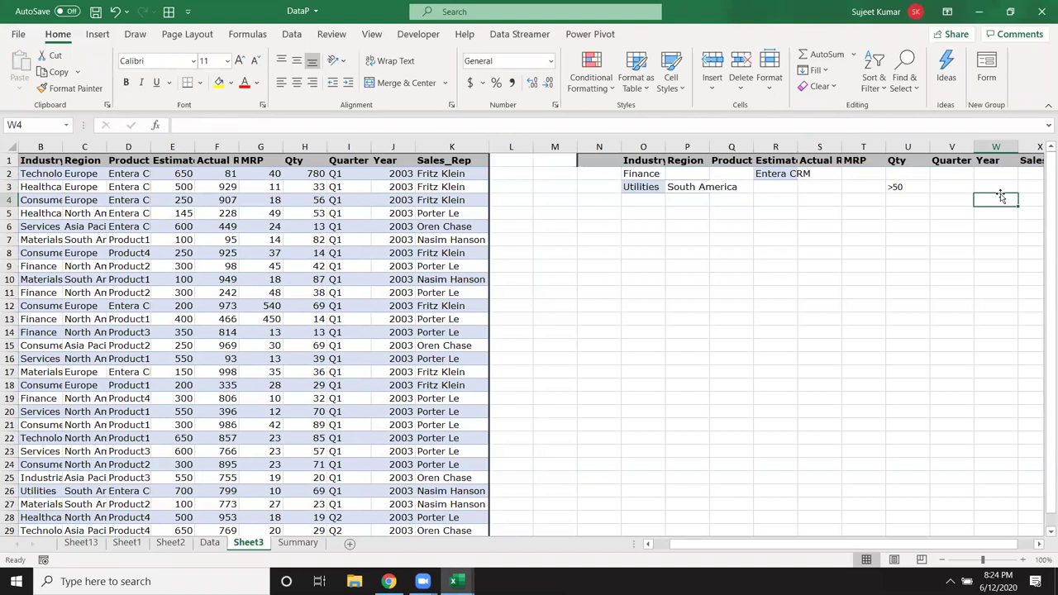
pyautogui.press('Right')
pyautogui.press('Right')
pyautogui.press('Right')
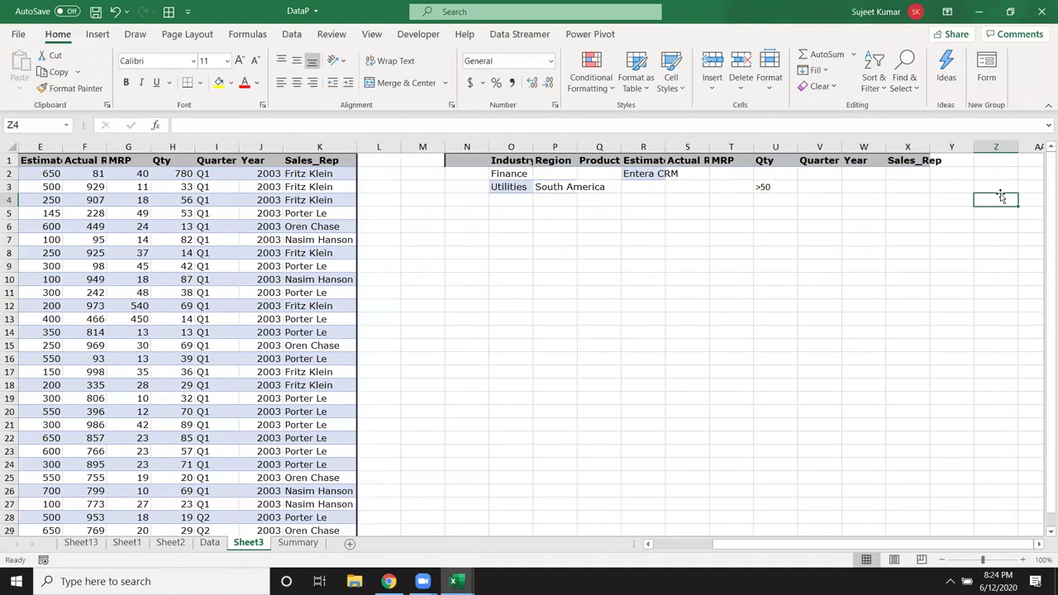
pyautogui.press('Left')
pyautogui.press('Left')
pyautogui.press('Home')
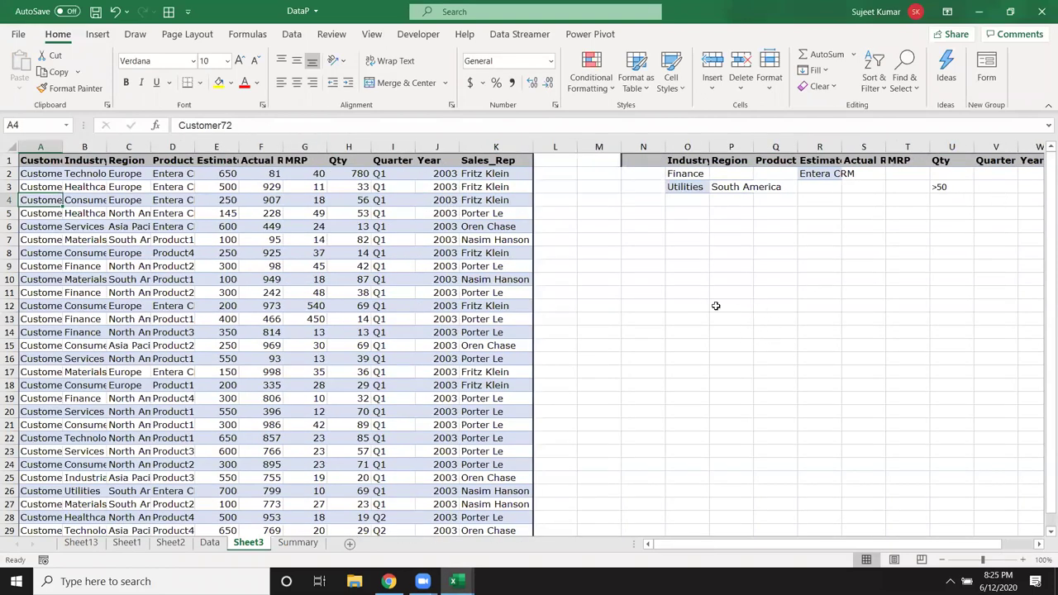
# Run Advanced Filter in place with criteria range O1:X3, leaving 1 of 29 records
pyautogui.click(291, 35)
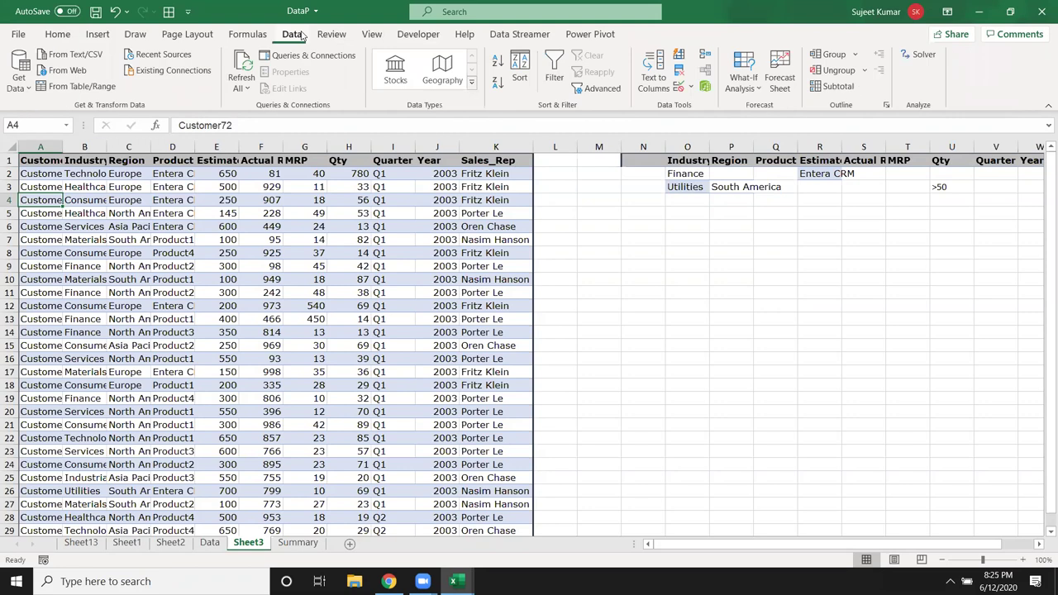
pyautogui.click(598, 87)
pyautogui.click(788, 320)
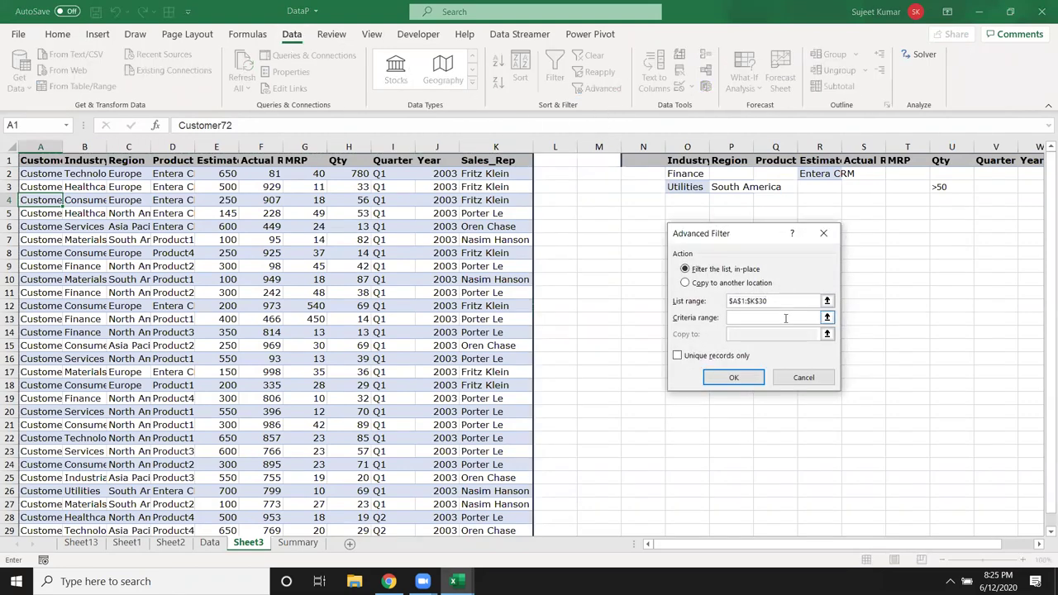
pyautogui.moveTo(668, 159)
pyautogui.mouseDown()
pyautogui.moveTo(984, 180)
pyautogui.moveTo(957, 177)
pyautogui.mouseUp()
pyautogui.click(733, 379)
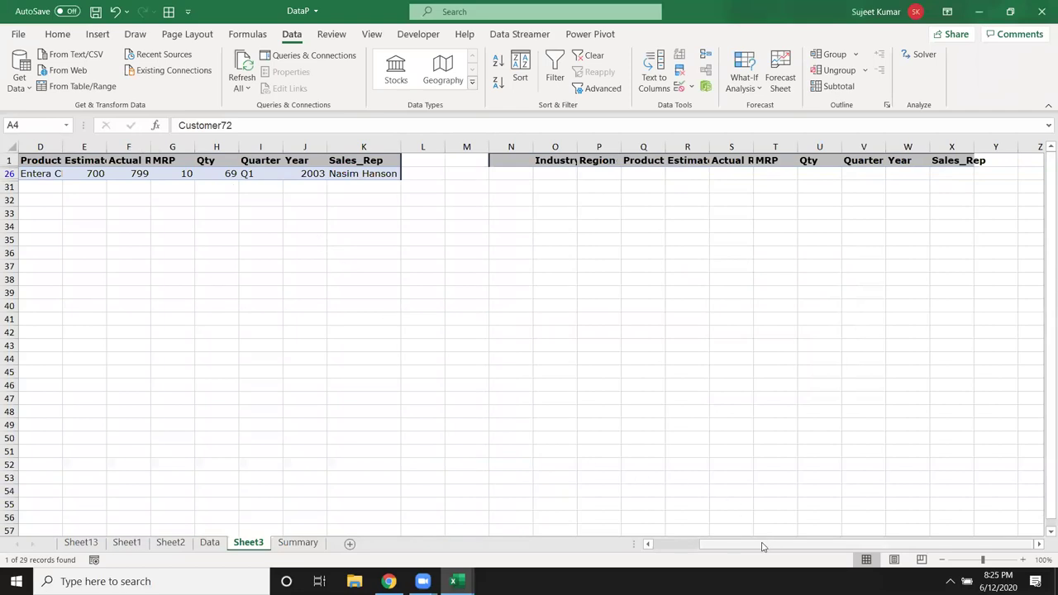
pyautogui.moveTo(763, 544); pyautogui.dragTo(647, 546)
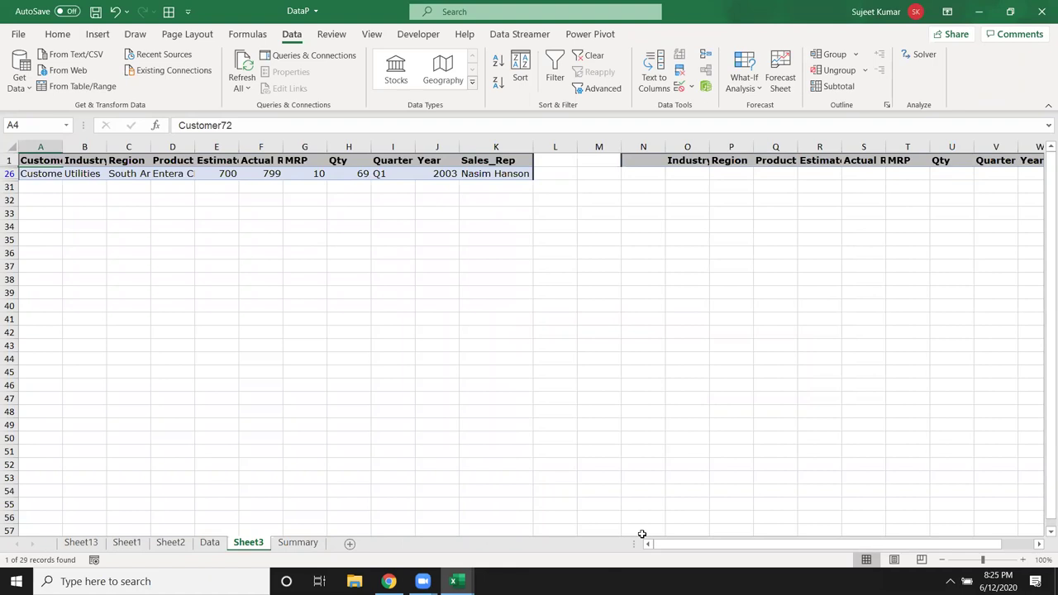
# Rerun Advanced Filter with Copy to another location, sending the matching record to N37
pyautogui.click(588, 91)
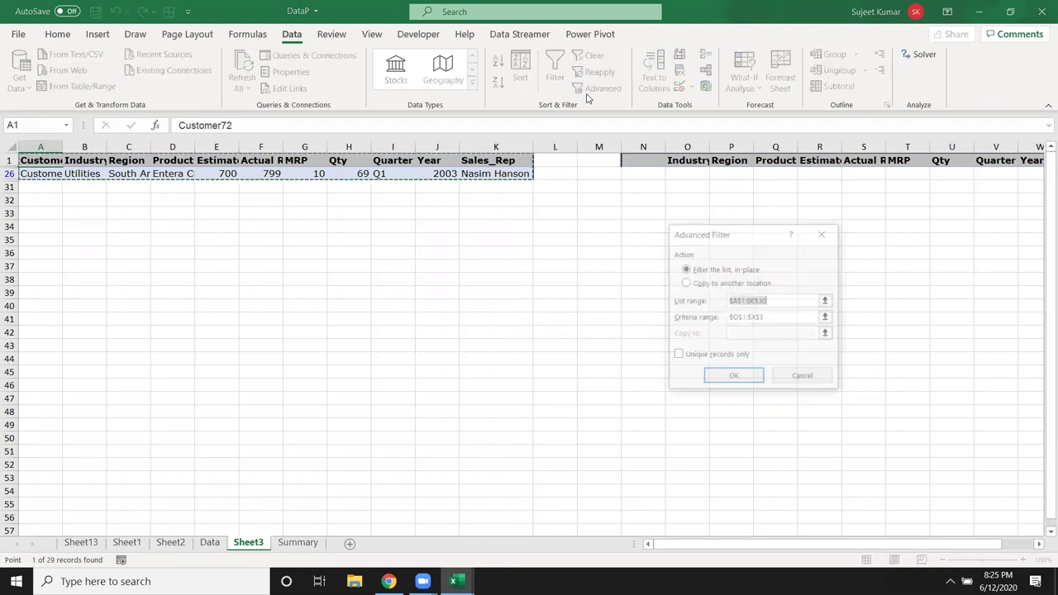
pyautogui.click(704, 284)
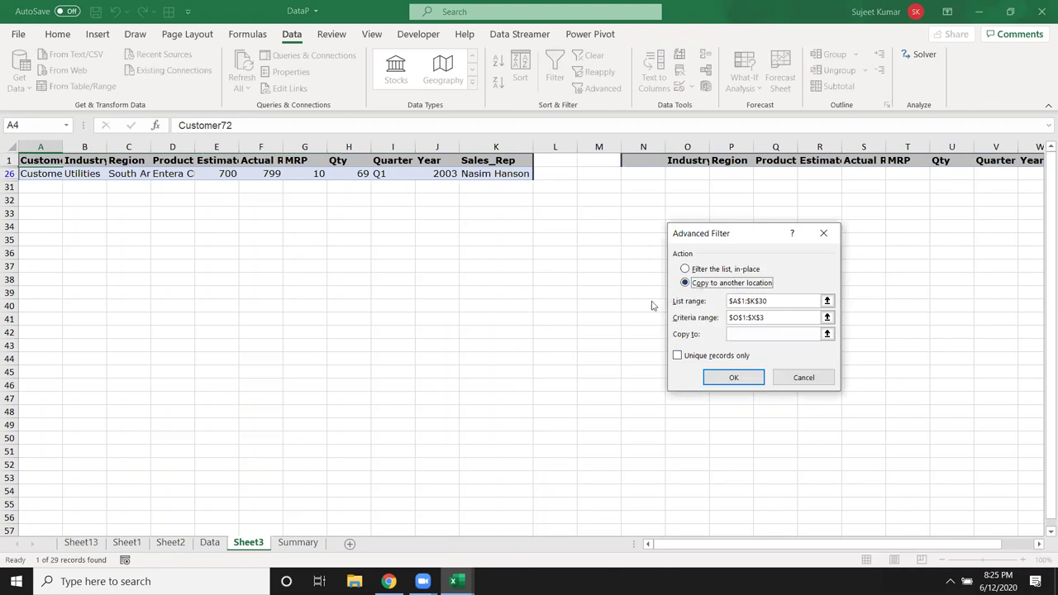
pyautogui.click(731, 335)
pyautogui.click(635, 268)
pyautogui.click(733, 378)
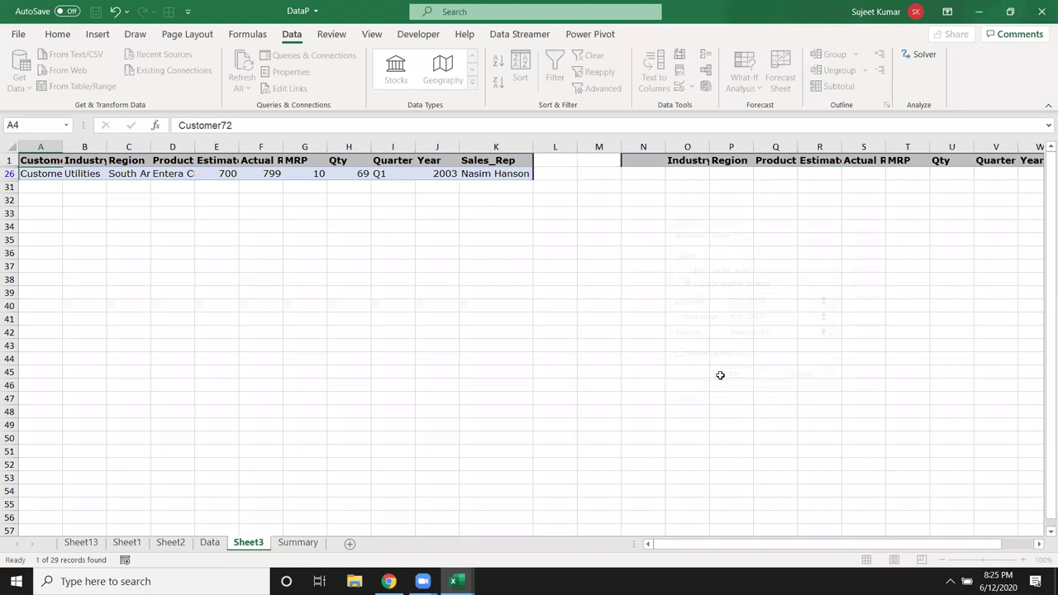
pyautogui.hscroll(2, 734, 549)
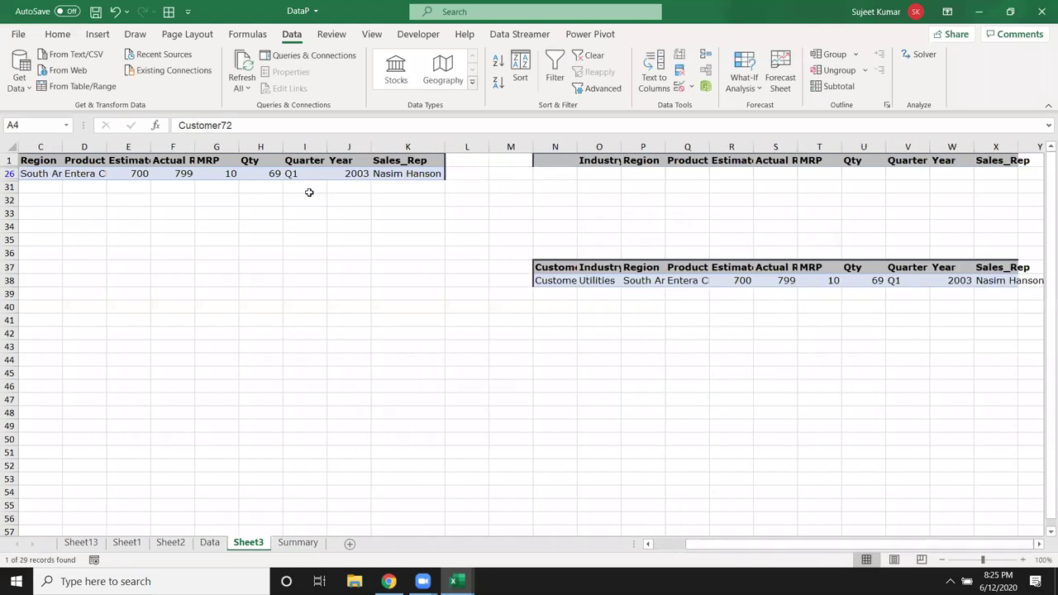
pyautogui.click(308, 174)
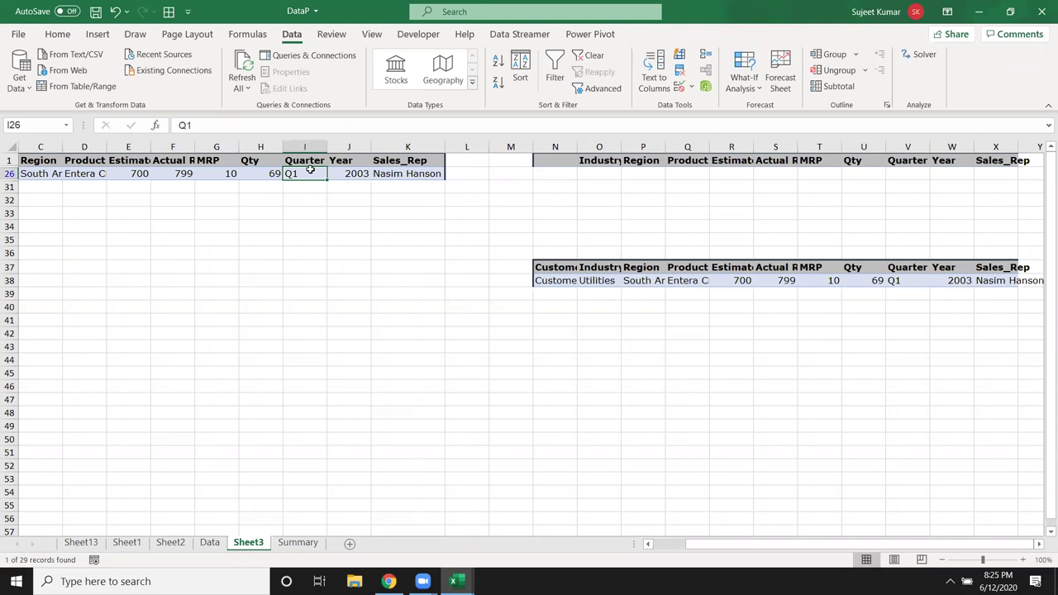
pyautogui.hotkey('ctrl', 'shift', 'l')
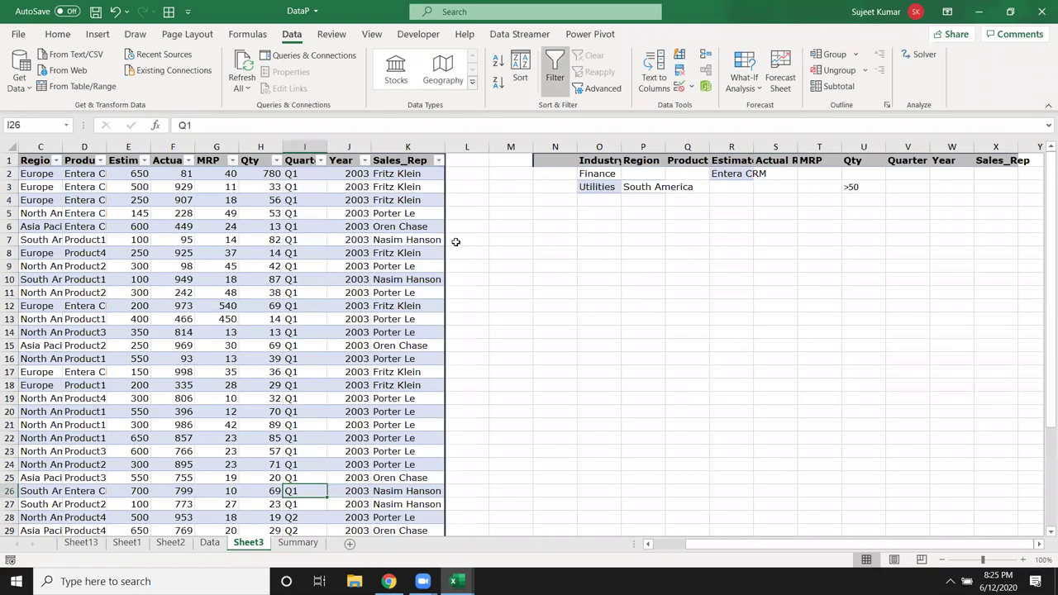
pyautogui.scroll(-7, 515, 242)
pyautogui.click(545, 361)
pyautogui.scroll(4, 564, 334)
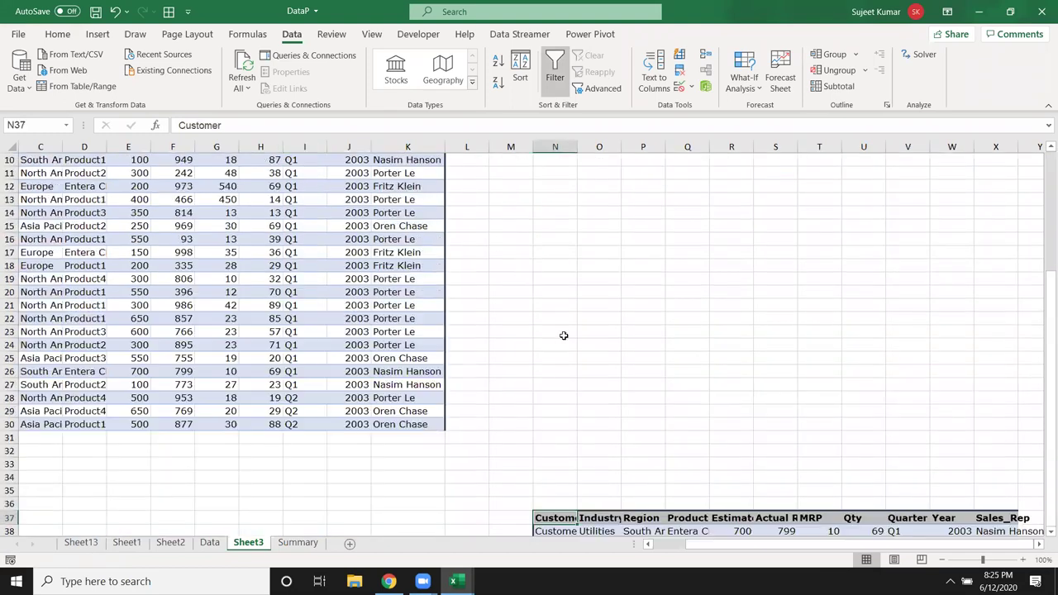
pyautogui.scroll(3, 564, 334)
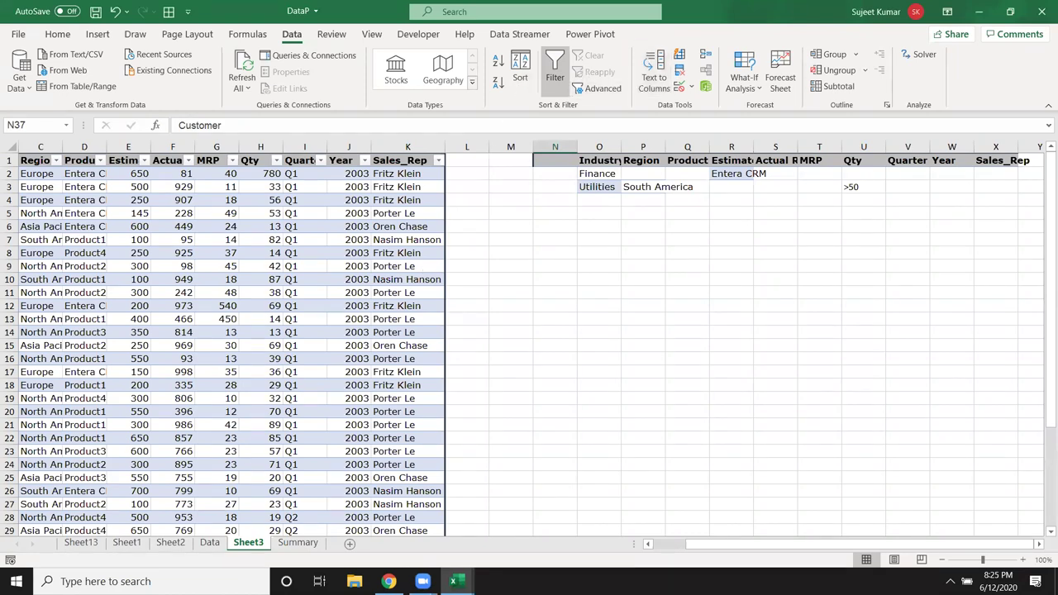
# Add Sheet4 and enter a comma-separated contact line (name, phone, city, PIN) in A1
pyautogui.click(347, 544)
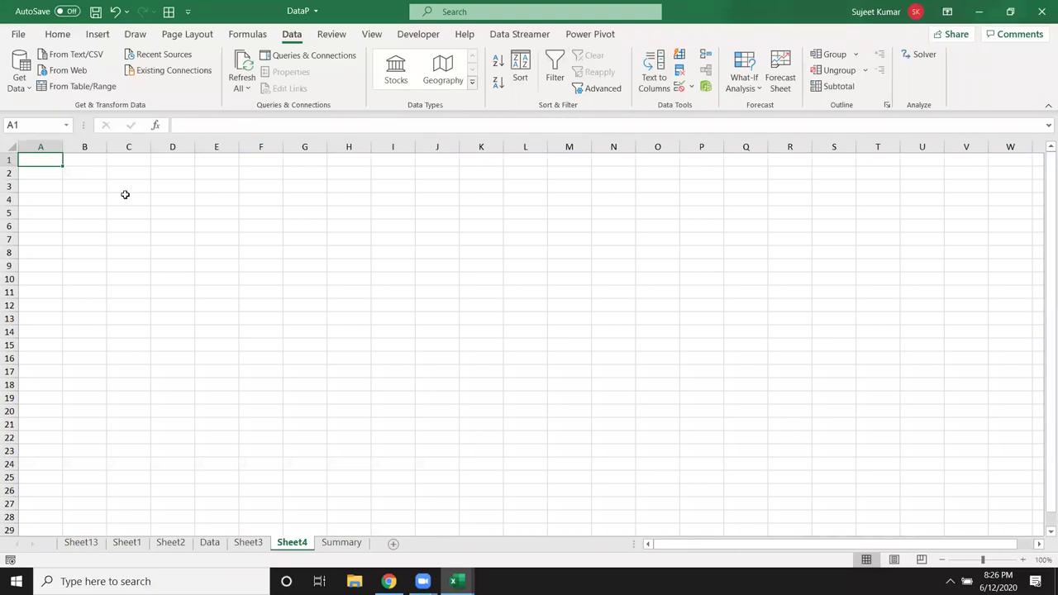
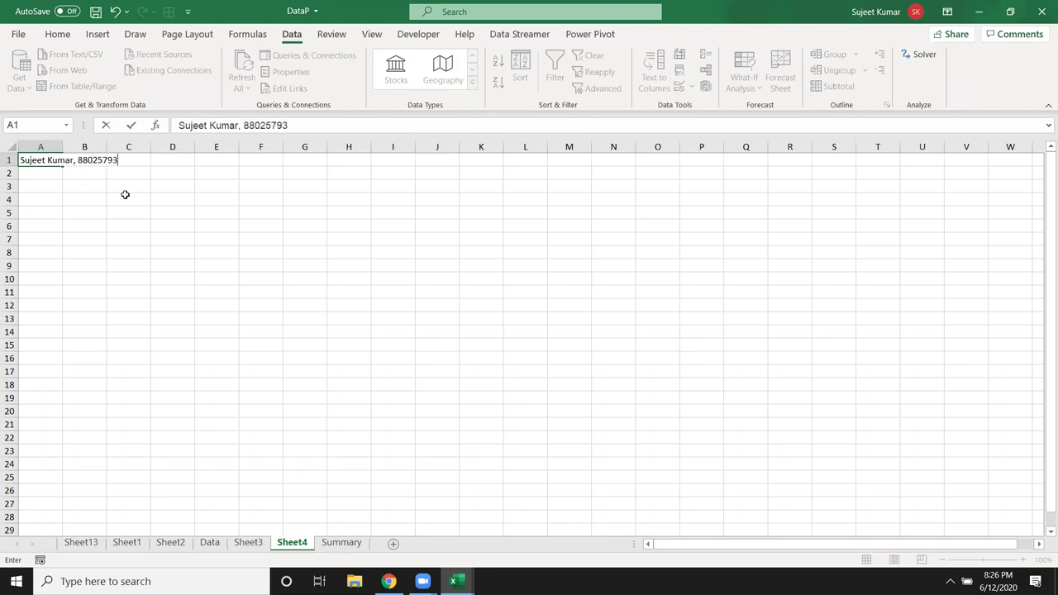
pyautogui.write('ew De')
pyautogui.write('h9')
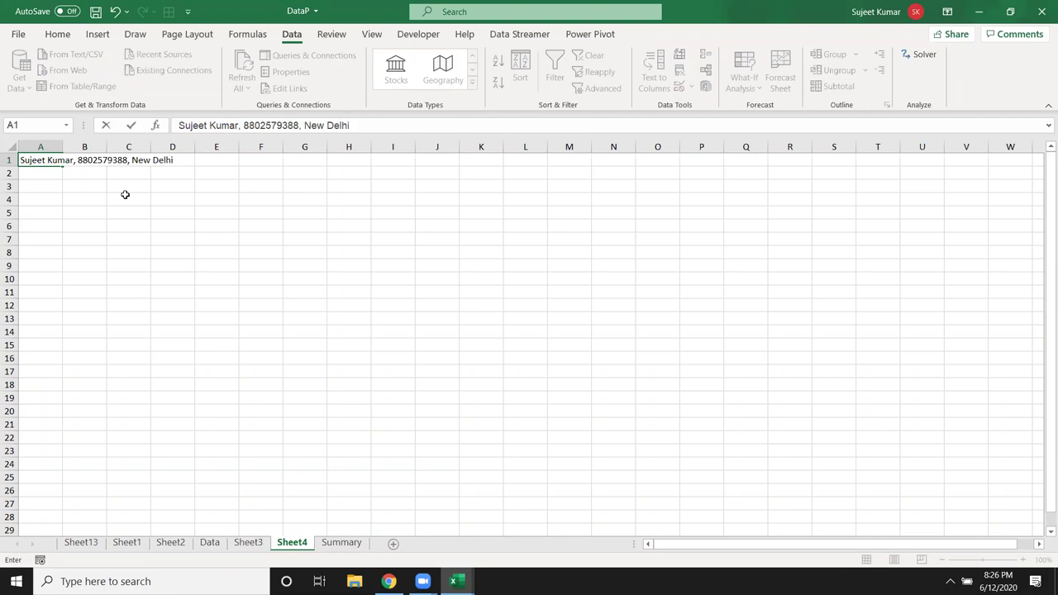
pyautogui.write('1')
pyautogui.write('0062')
pyautogui.press('Return')
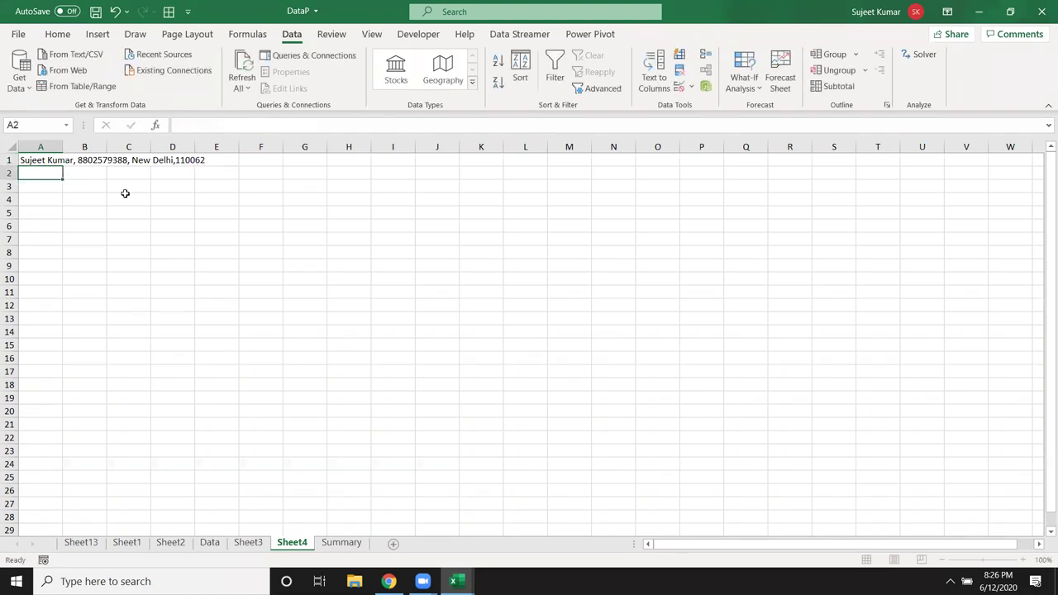
# Fill the A1 entry down through A16 with Ctrl+D
pyautogui.press('Up')
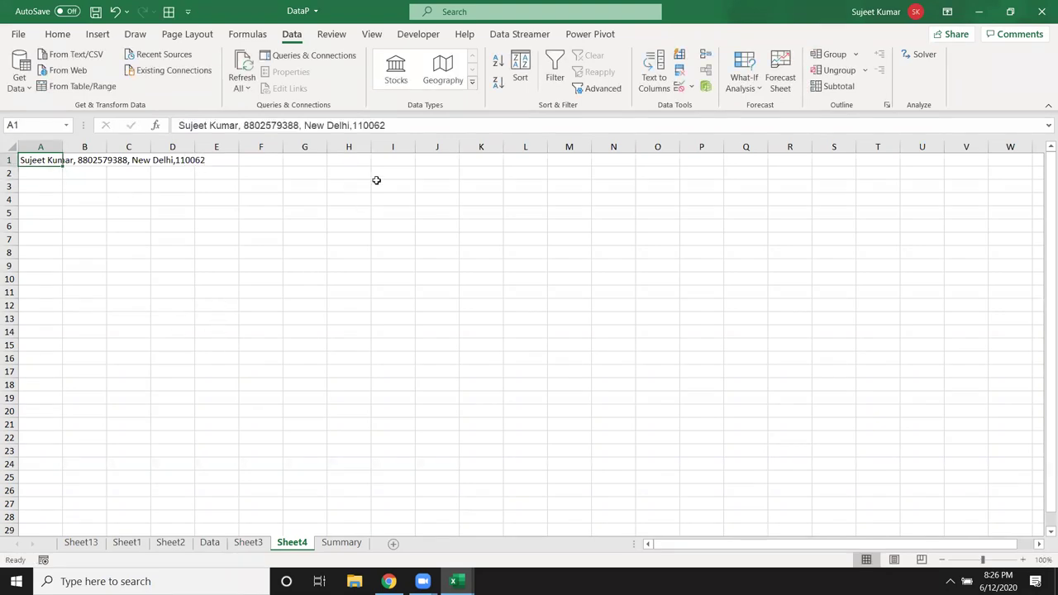
pyautogui.moveTo(51, 159); pyautogui.dragTo(24, 351)
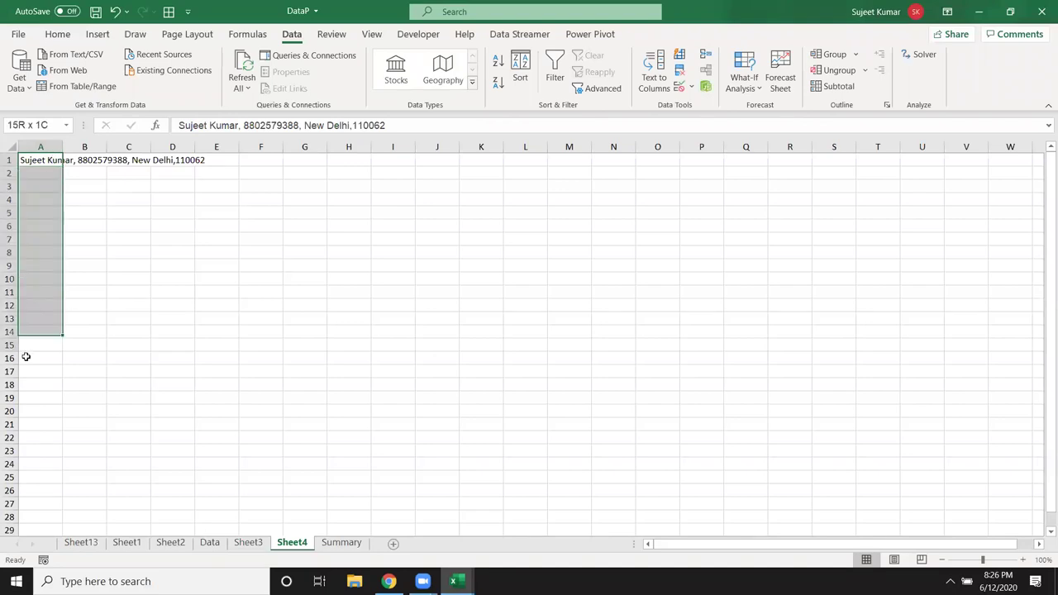
pyautogui.hotkey('ctrl', 'd')
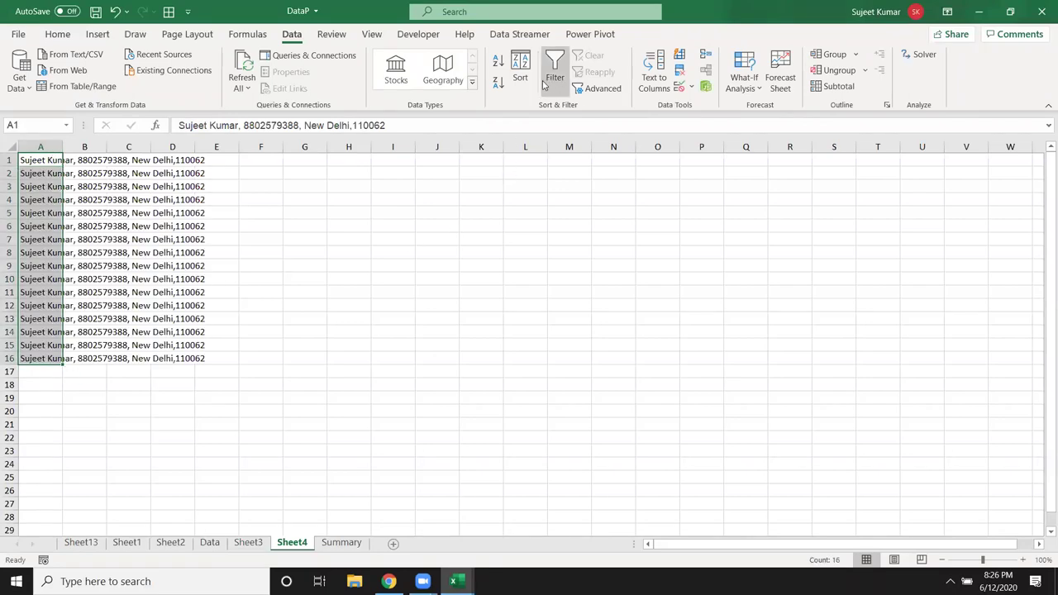
# Start Text to Columns on column A with Fixed width splitting
pyautogui.click(654, 79)
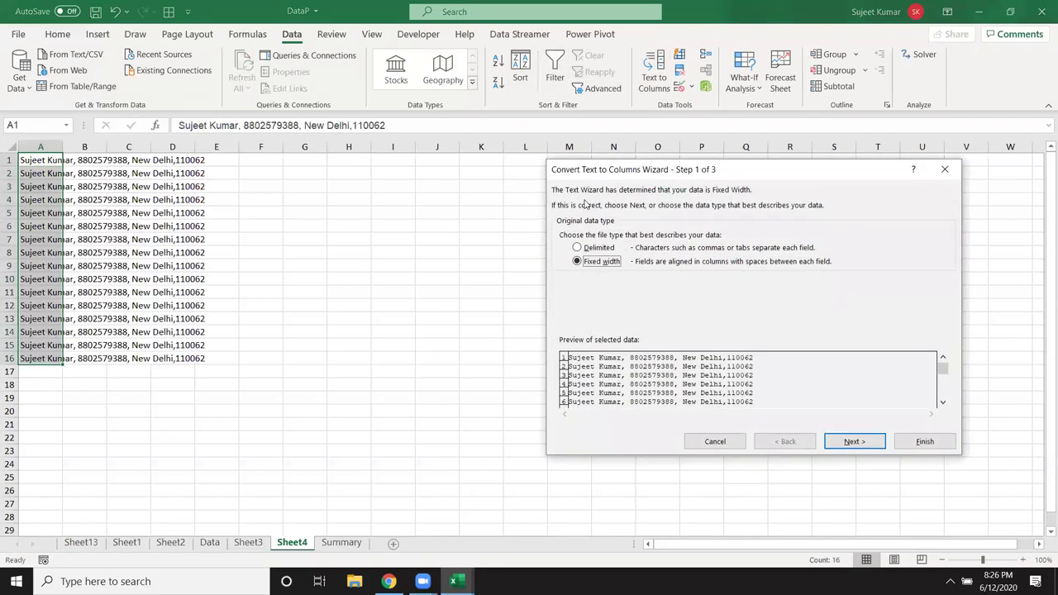
pyautogui.moveTo(653, 174); pyautogui.dragTo(521, 210)
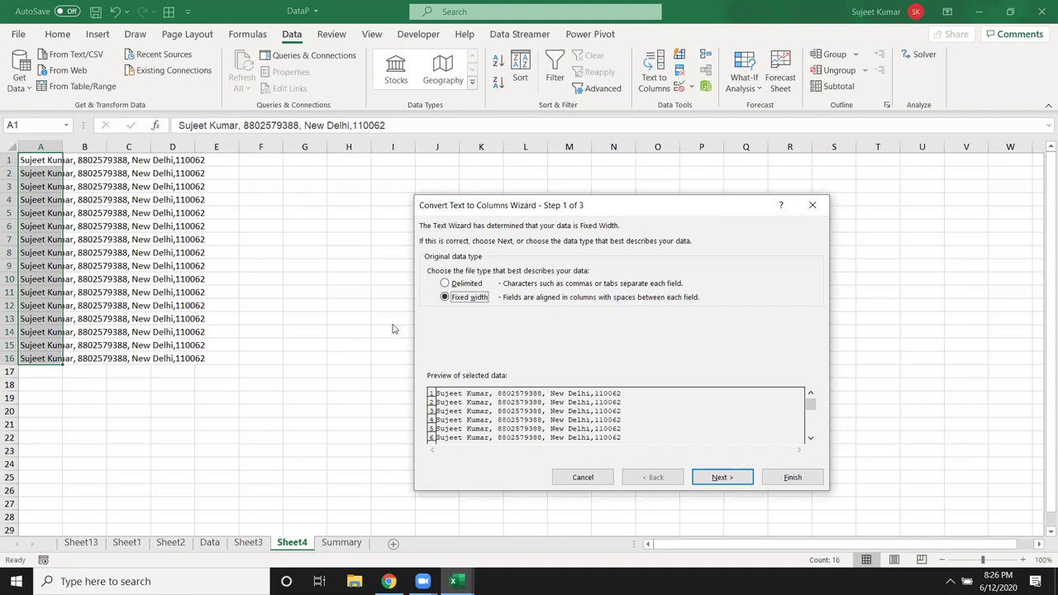
pyautogui.click(722, 478)
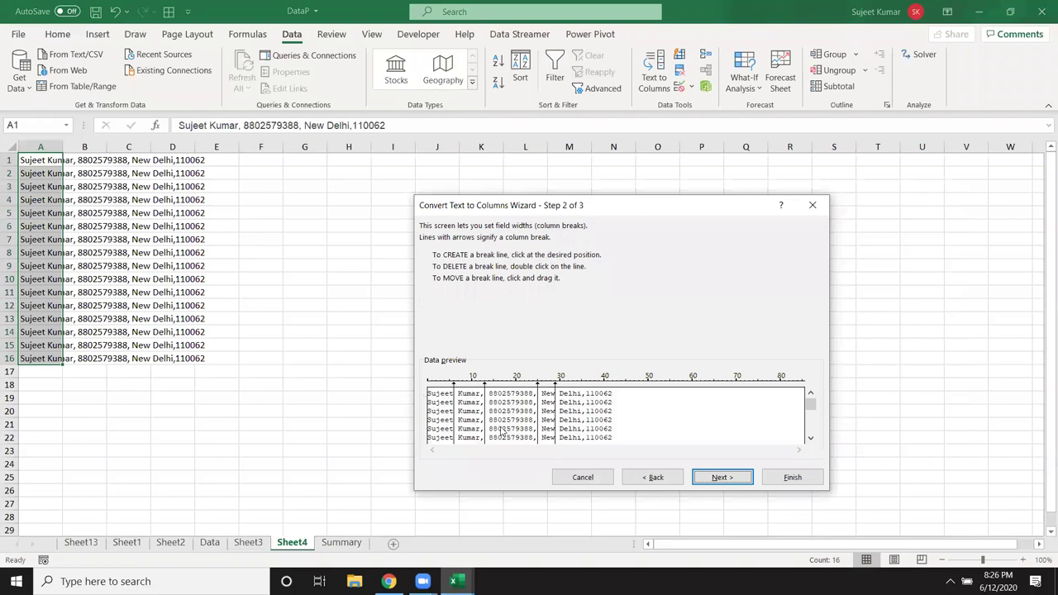
# Remove the breaks inside the name and New Delhi, then finish splitting into columns A–D
pyautogui.doubleClick(453, 386)
pyautogui.doubleClick(454, 390)
pyautogui.doubleClick(556, 398)
pyautogui.click(713, 478)
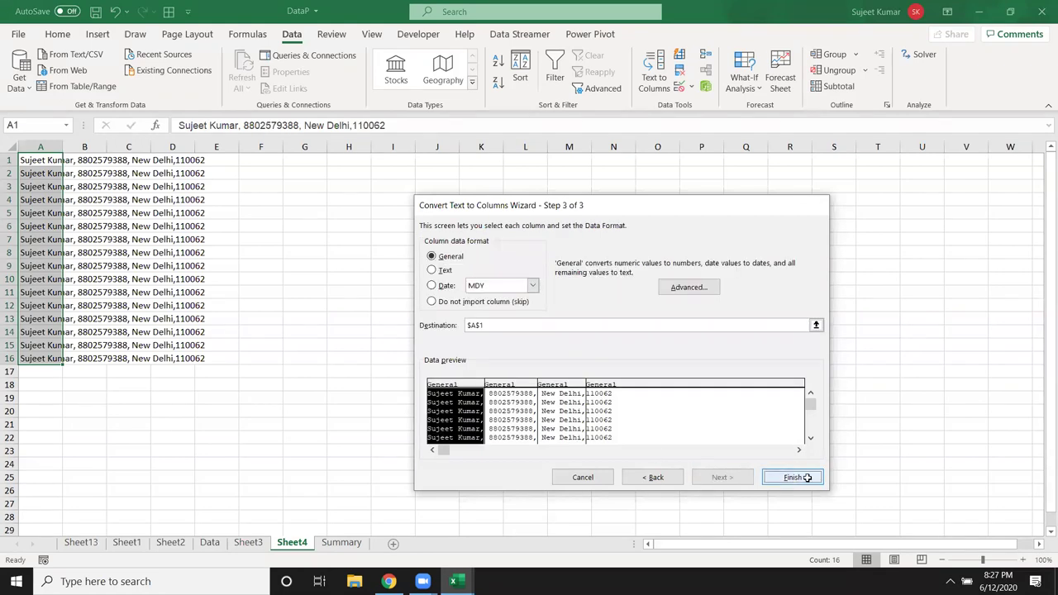
pyautogui.click(793, 478)
pyautogui.click(539, 420)
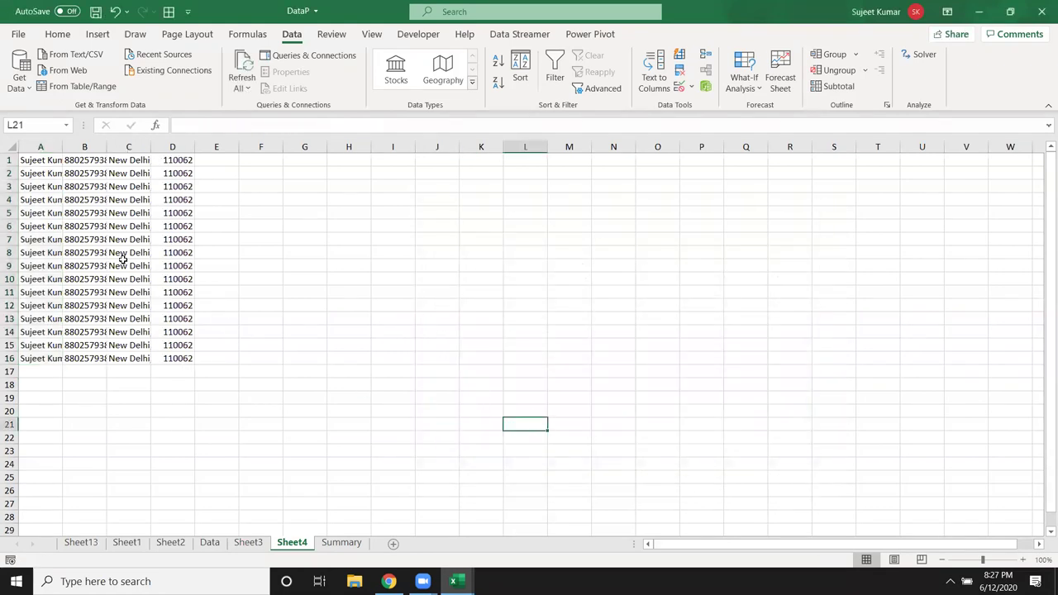
# Undo the fixed-width split while keeping A2:A16 filled to match A1
pyautogui.hotkey('ctrl', 'z')
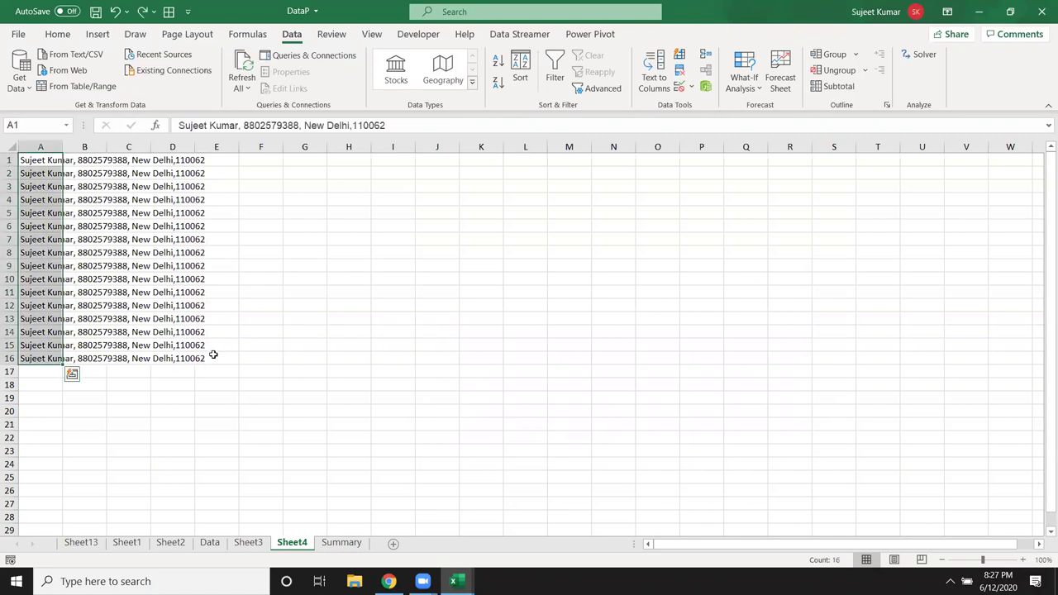
pyautogui.hotkey('ctrl', 'z')
pyautogui.hotkey('ctrl', 'v')
# Set Text to Columns to Delimited with Comma as the delimiter, previewing four fields
pyautogui.click(655, 91)
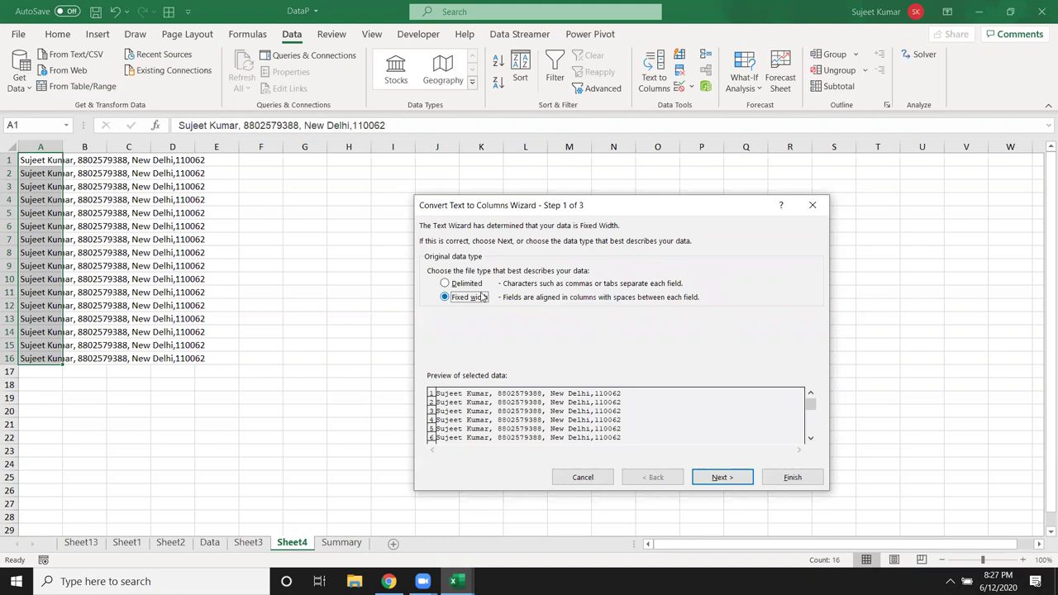
pyautogui.click(465, 283)
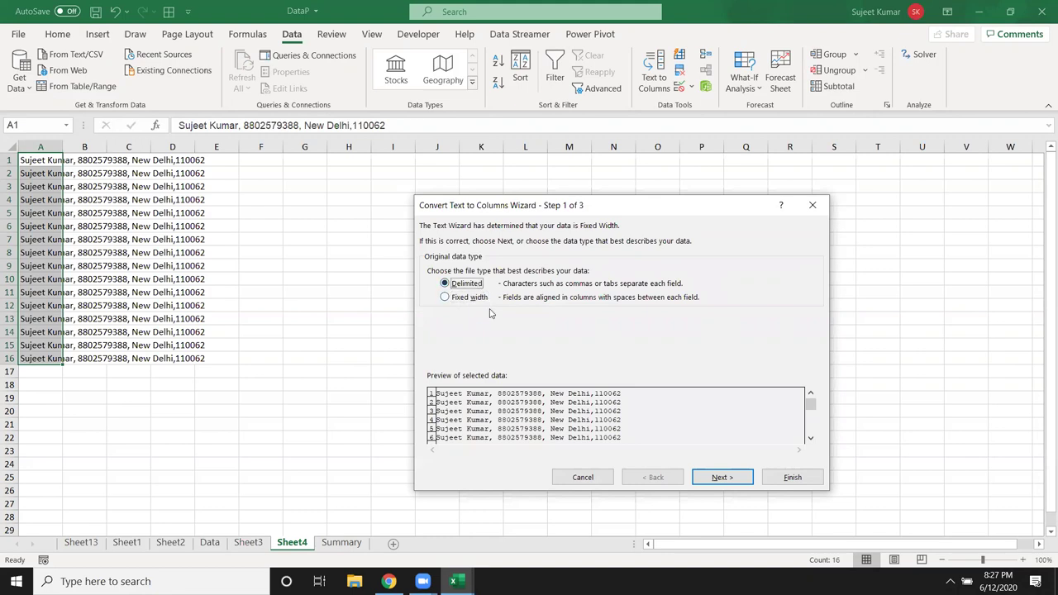
pyautogui.click(721, 479)
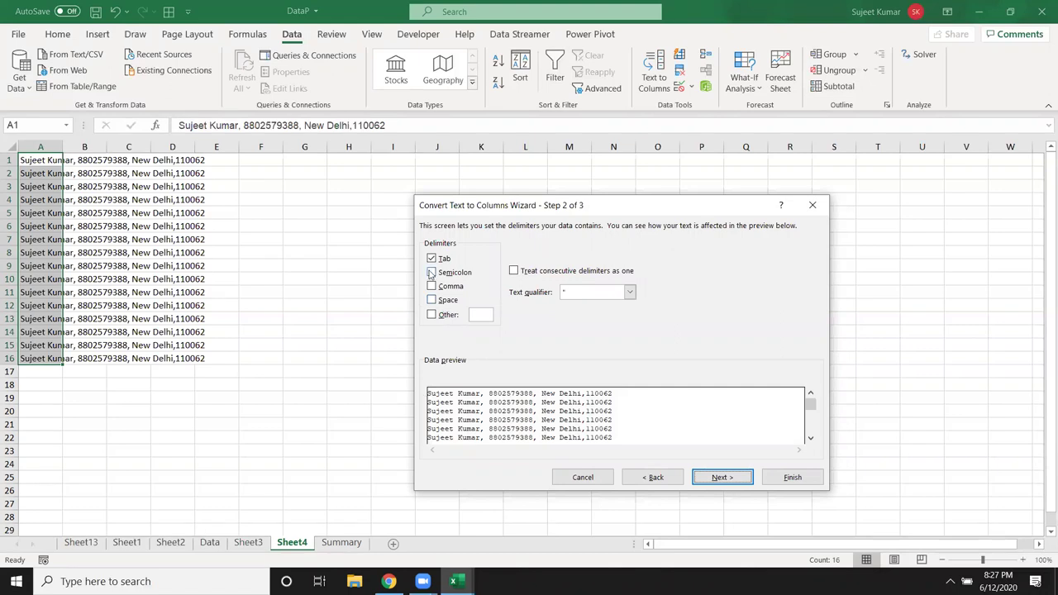
pyautogui.click(431, 287)
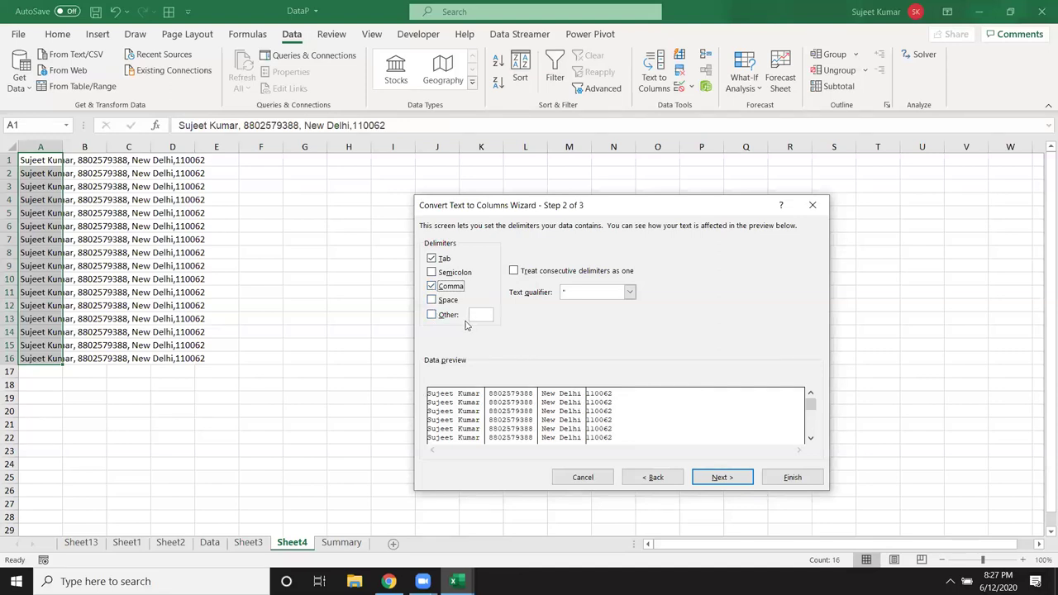
pyautogui.click(723, 479)
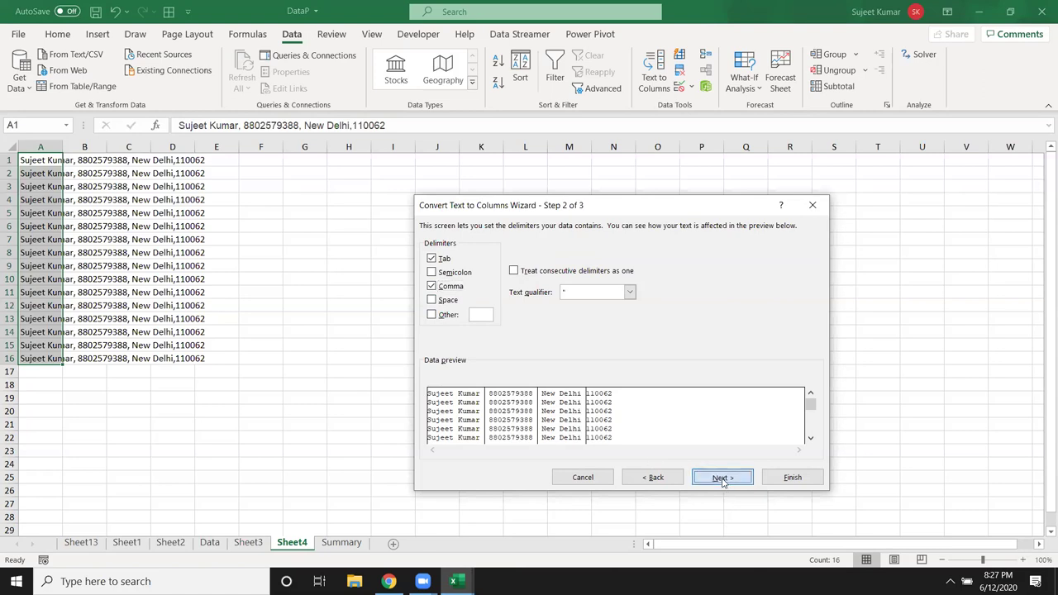
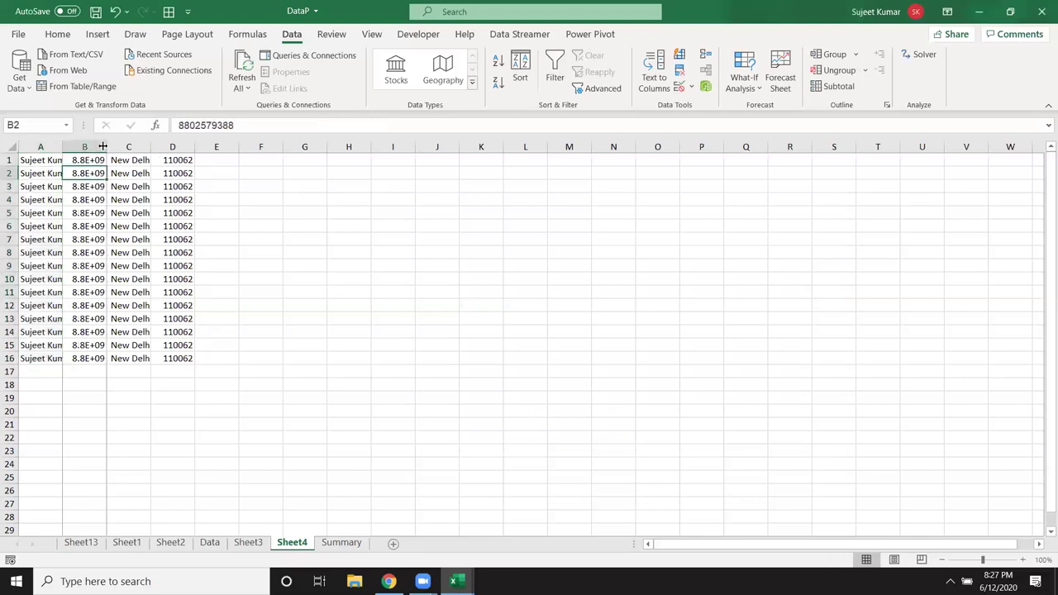
# Autofit column B to show the full phone numbers and widen column K
pyautogui.doubleClick(102, 146)
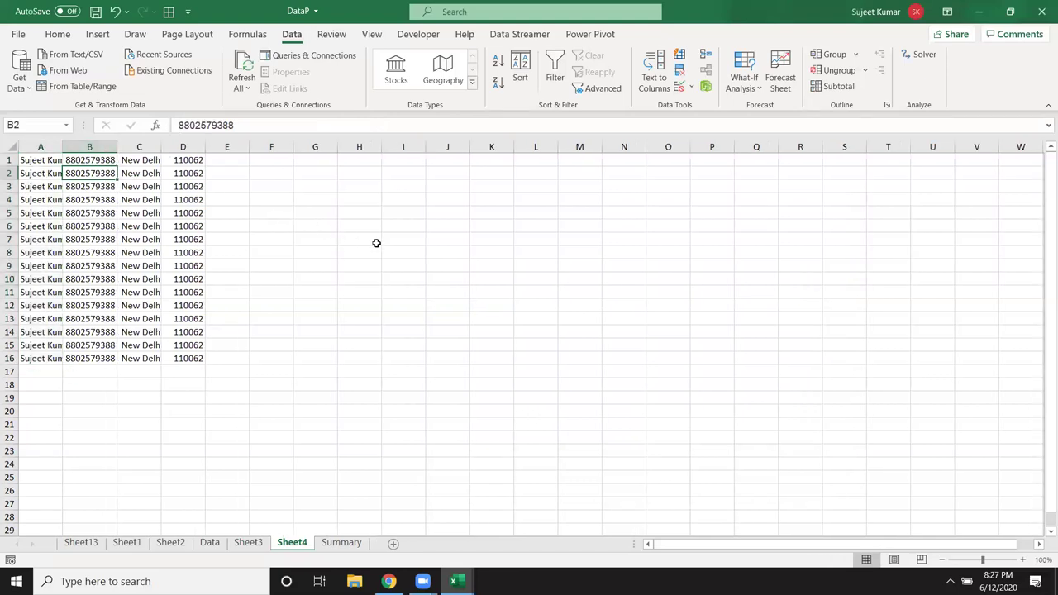
pyautogui.moveTo(498, 160); pyautogui.dragTo(496, 385)
pyautogui.click(506, 143)
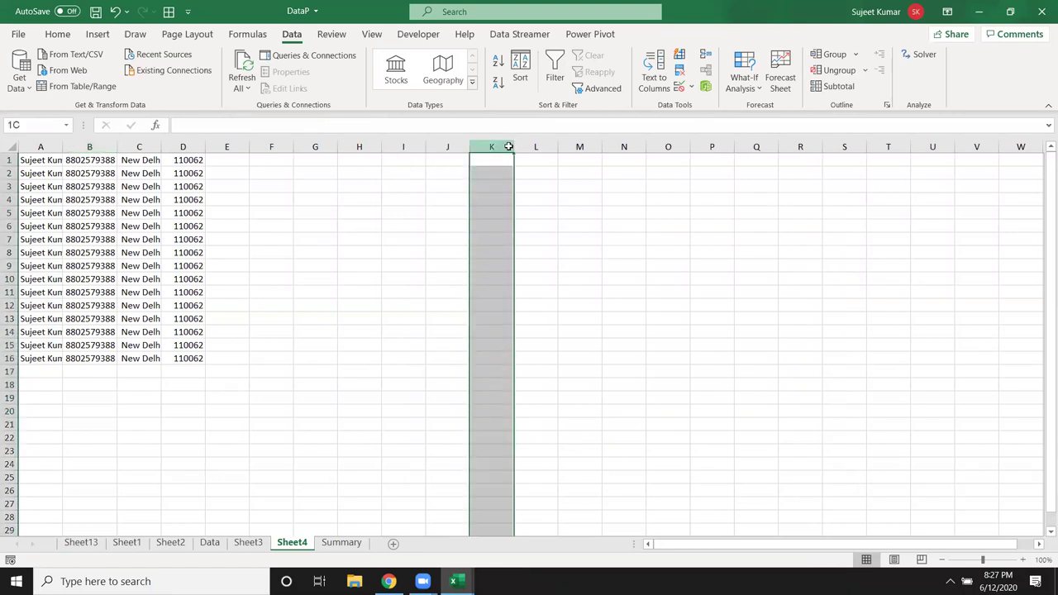
pyautogui.moveTo(513, 147); pyautogui.dragTo(724, 146)
# Format K1:K21 as Text, then select the phone numbers in column B
pyautogui.moveTo(568, 156); pyautogui.dragTo(568, 327)
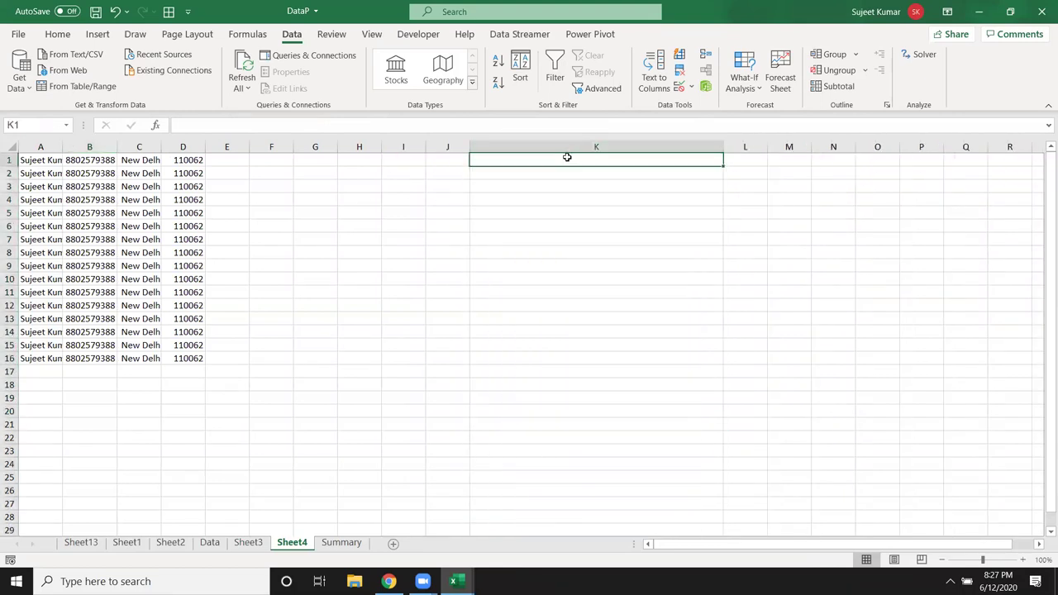
pyautogui.rightClick(568, 327)
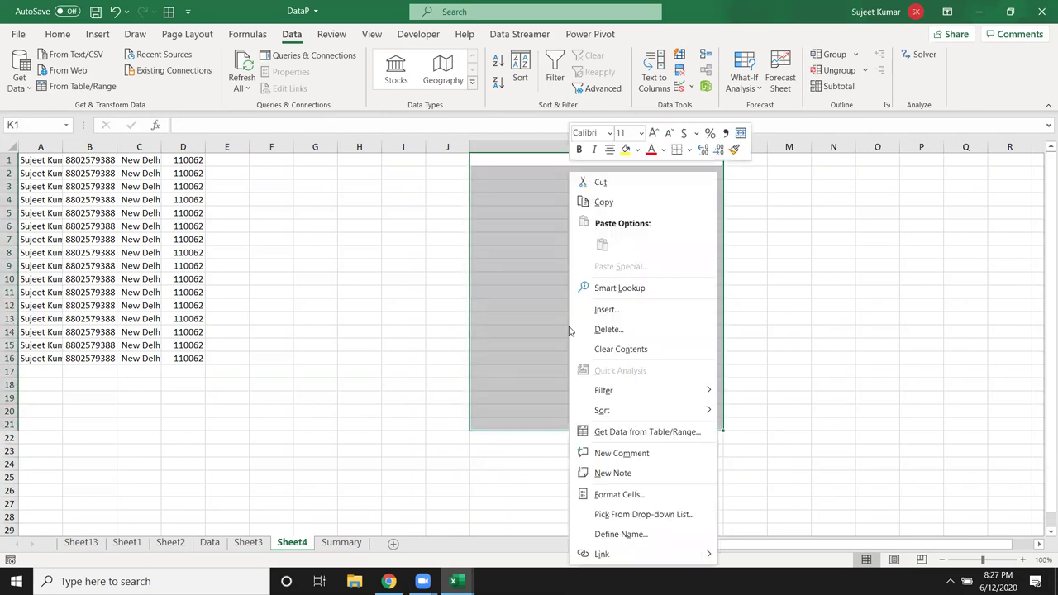
pyautogui.click(623, 498)
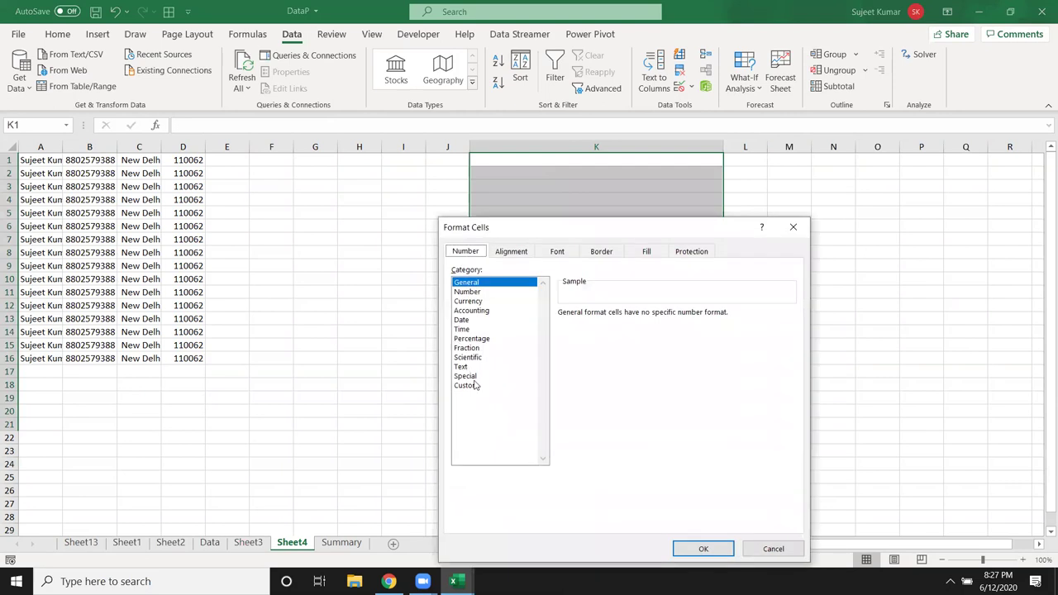
pyautogui.click(461, 367)
pyautogui.click(703, 549)
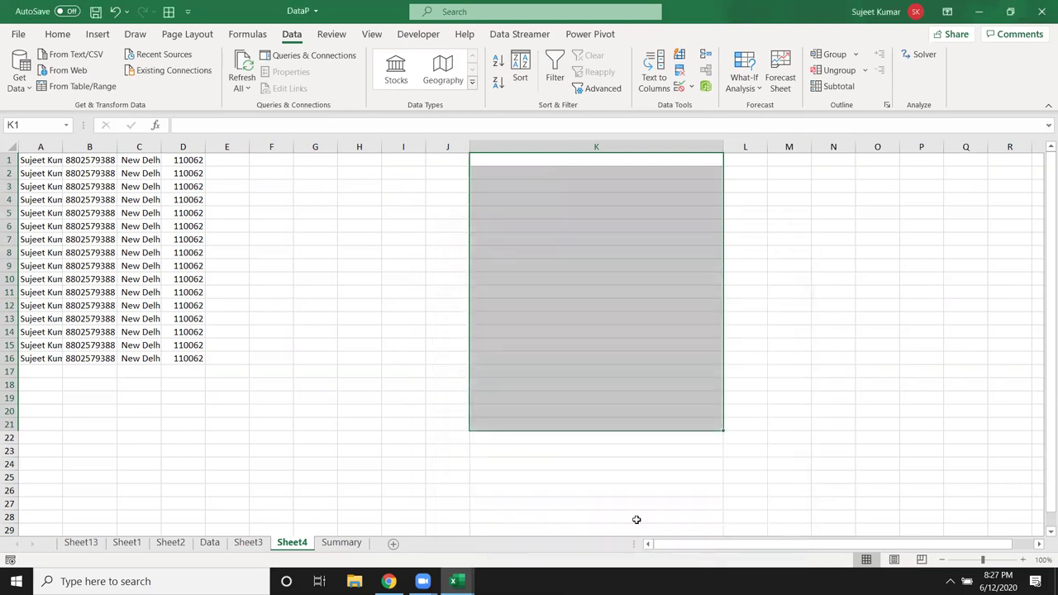
pyautogui.click(359, 398)
pyautogui.moveTo(81, 159); pyautogui.dragTo(93, 279)
# Paste B1:B10 as values into K1 and autofit column K
pyautogui.hotkey('ctrl', 'c')
pyautogui.click(571, 173)
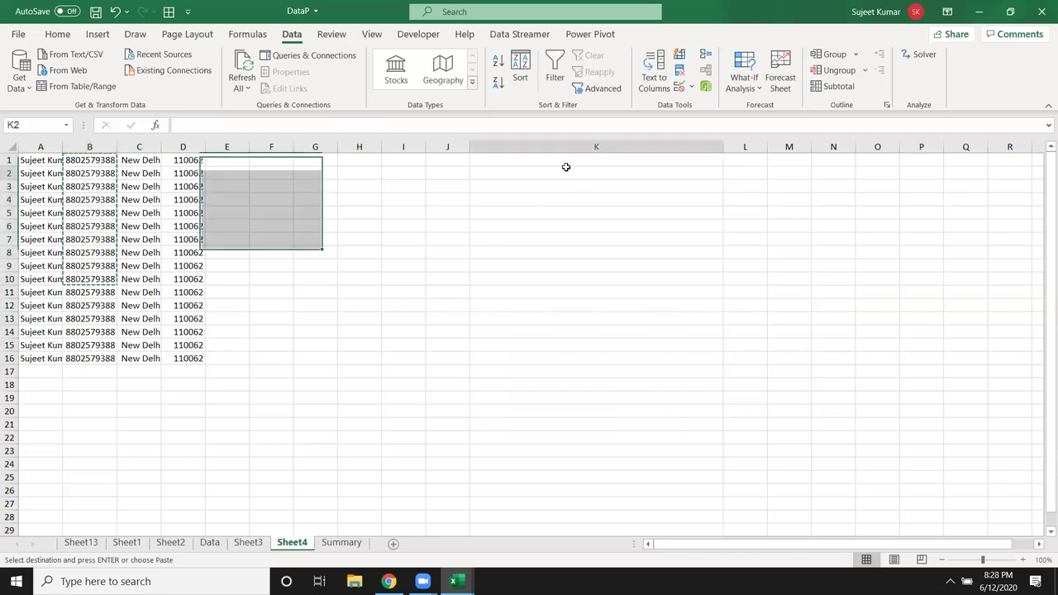
pyautogui.click(562, 159)
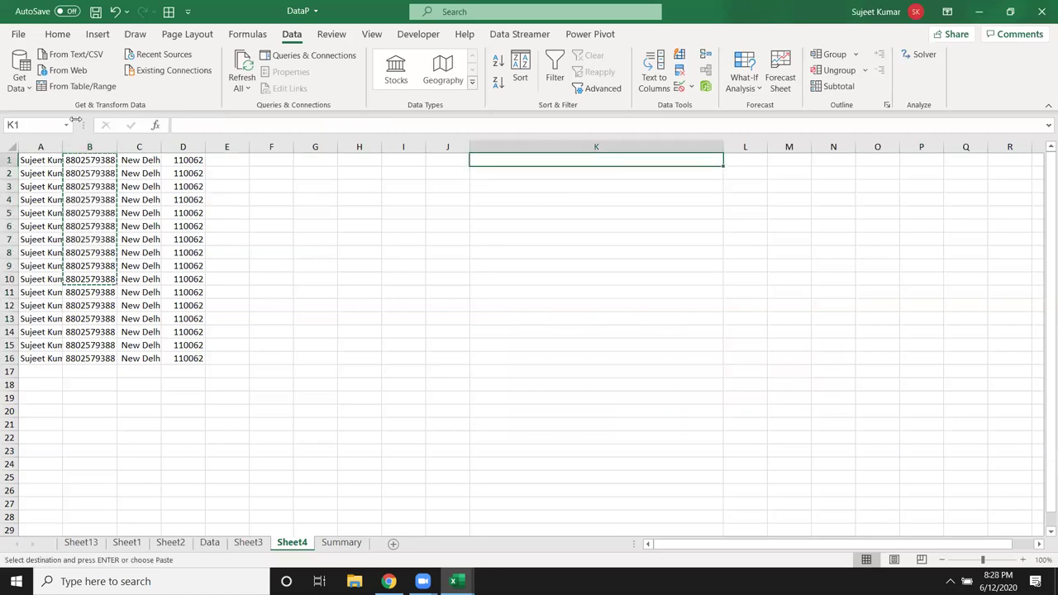
pyautogui.click(58, 34)
pyautogui.click(19, 88)
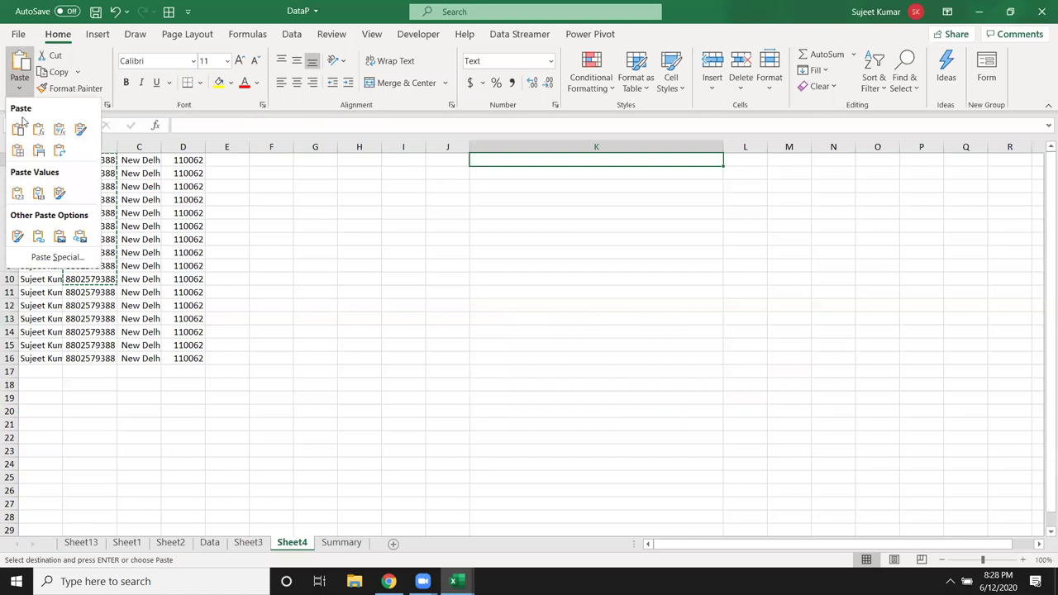
pyautogui.click(17, 194)
pyautogui.click(145, 279)
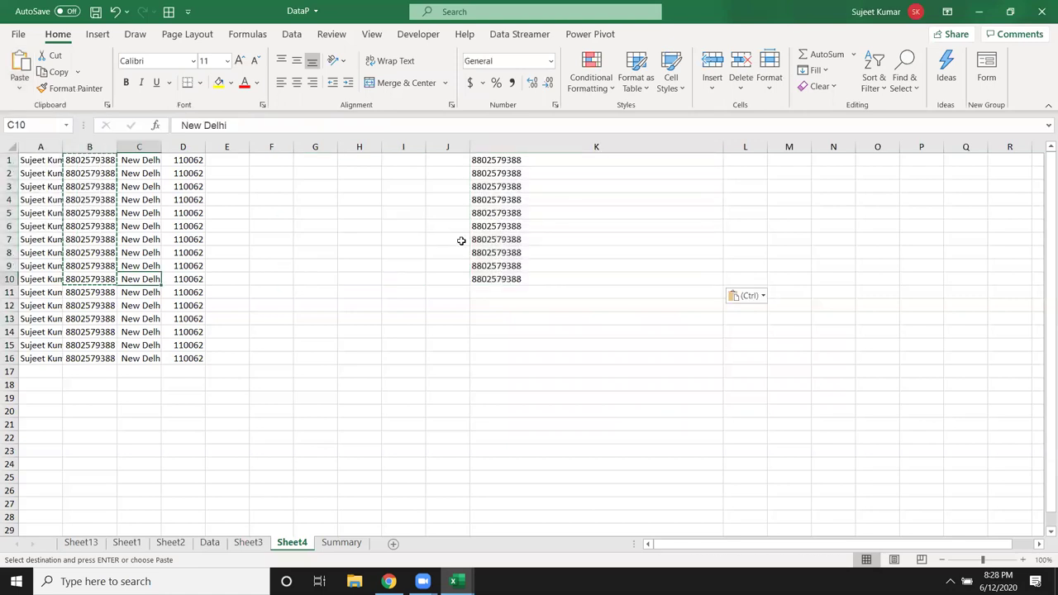
pyautogui.doubleClick(719, 146)
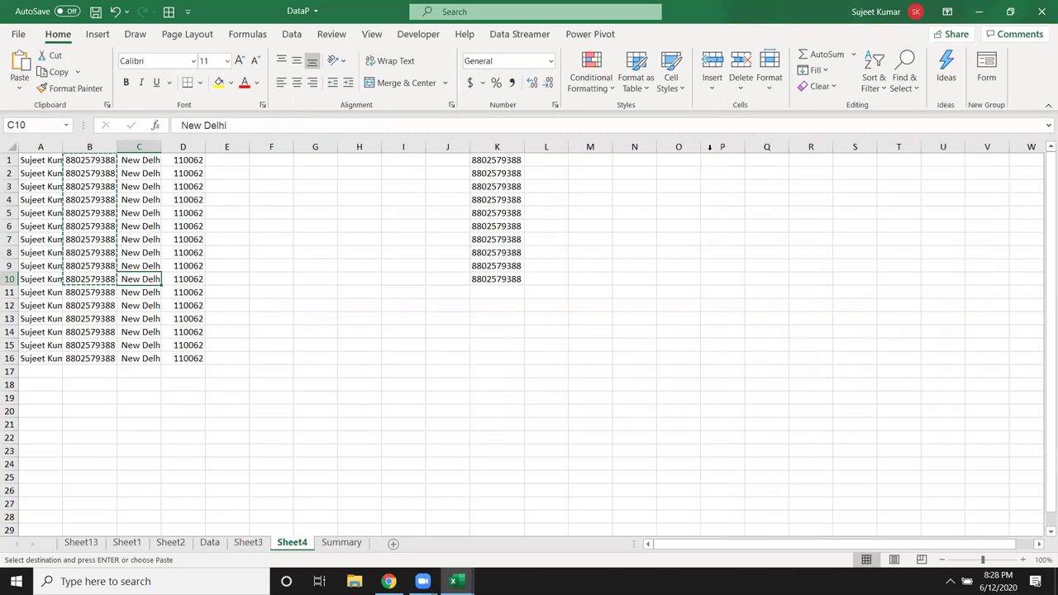
# Test =ISTEXT(K2) in L2, which returns FALSE, then delete it
pyautogui.click(565, 173)
pyautogui.write('=iste')
pyautogui.press('Tab')
pyautogui.press('Left')
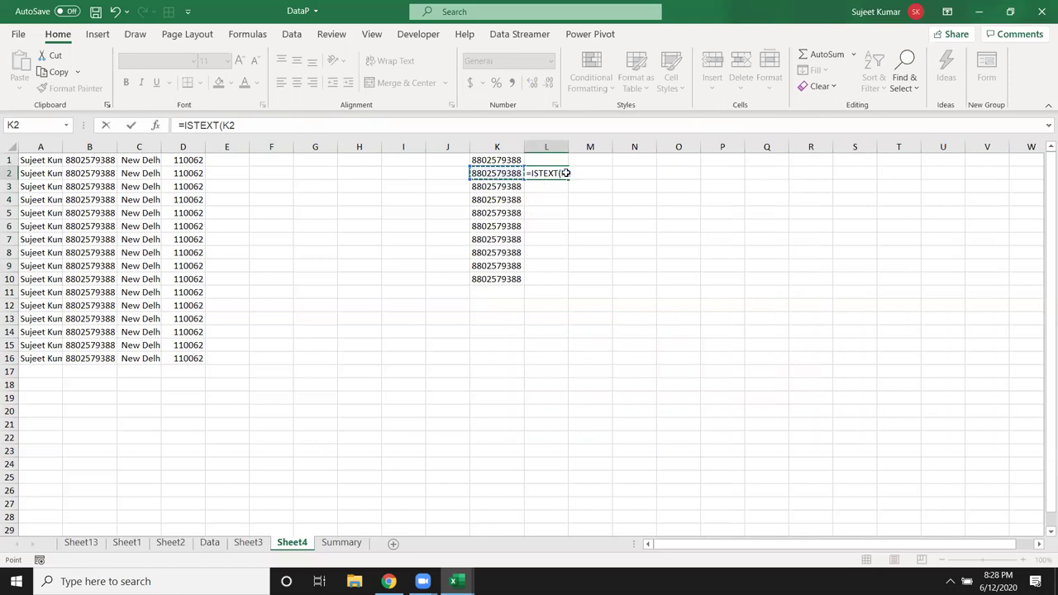
pyautogui.press('Return')
pyautogui.click(565, 173)
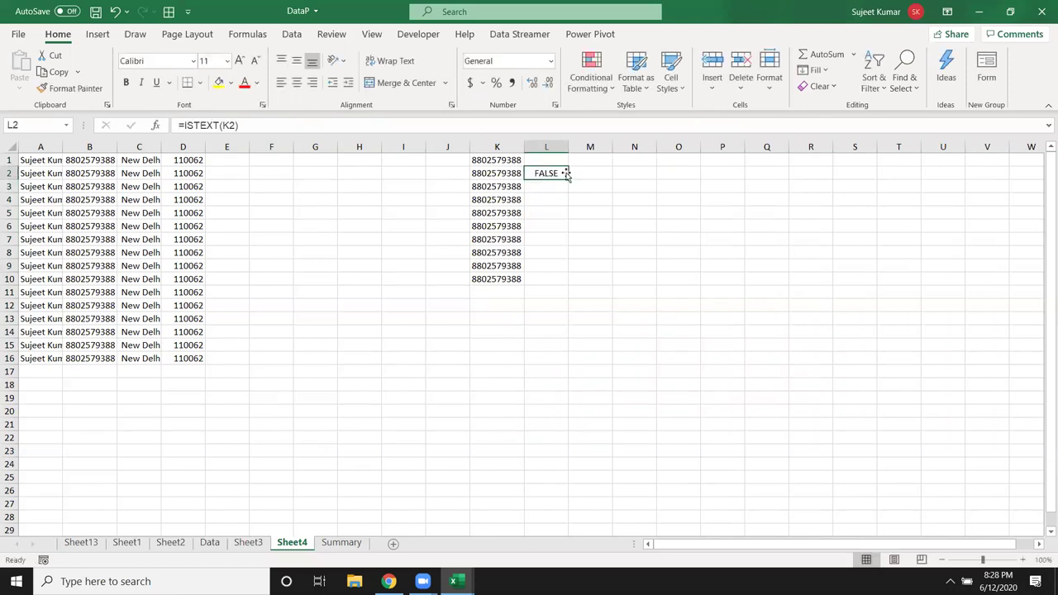
pyautogui.press('Delete')
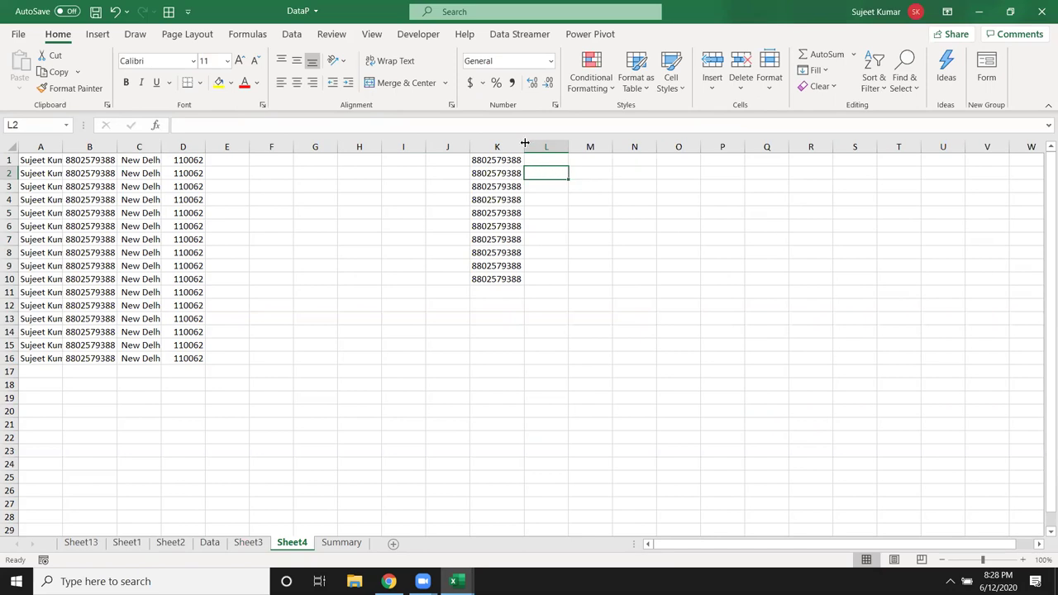
# Widen column K and apply the Text number format to K1:K10
pyautogui.moveTo(525, 144); pyautogui.dragTo(577, 147)
pyautogui.click(569, 158)
pyautogui.click(592, 158)
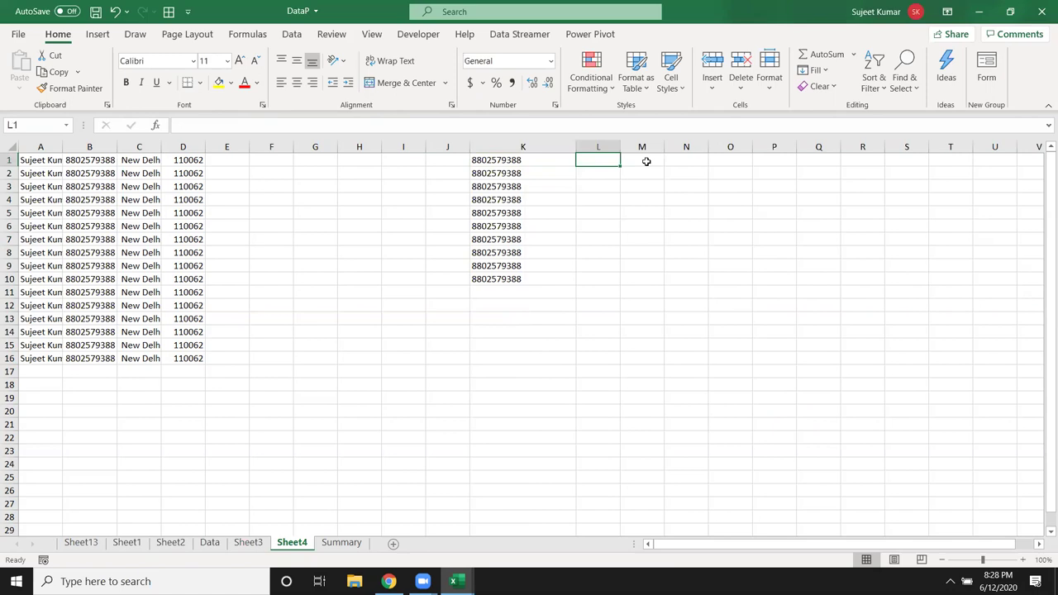
pyautogui.click(543, 162)
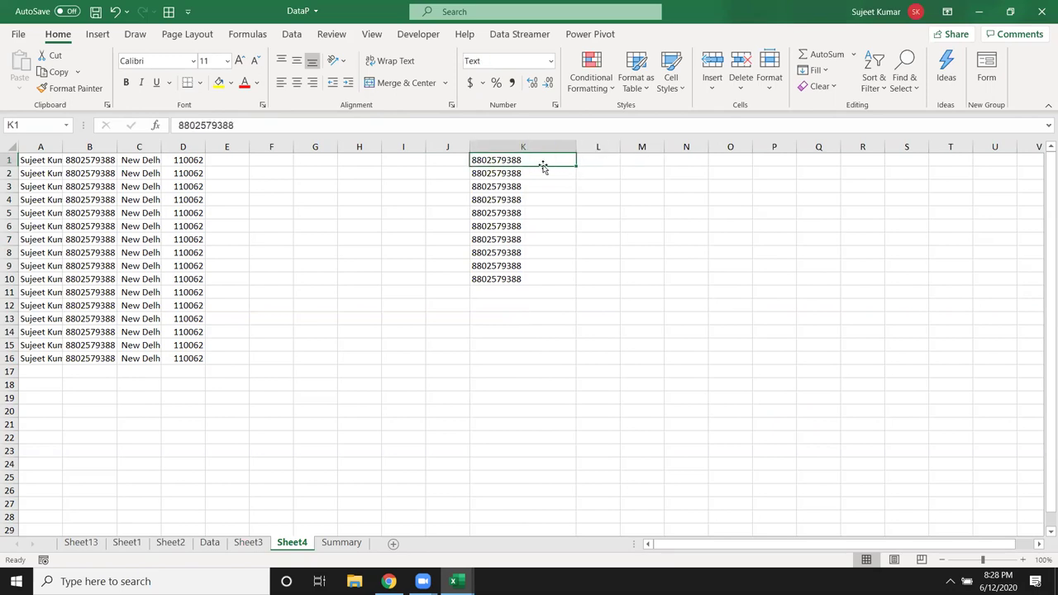
pyautogui.click(543, 212)
pyautogui.click(555, 321)
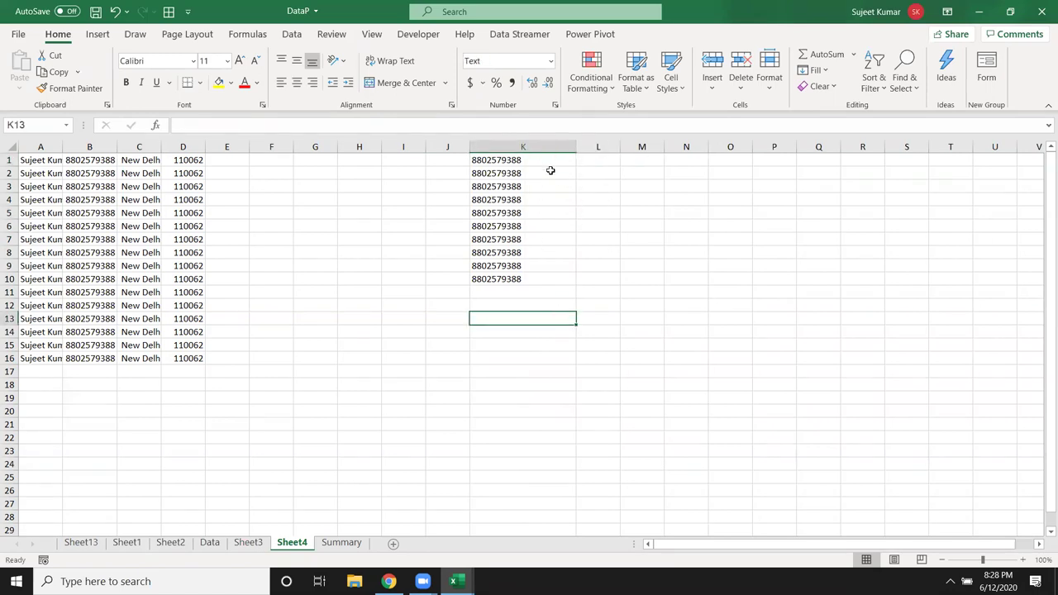
pyautogui.moveTo(545, 161); pyautogui.dragTo(543, 279)
pyautogui.rightClick(543, 278)
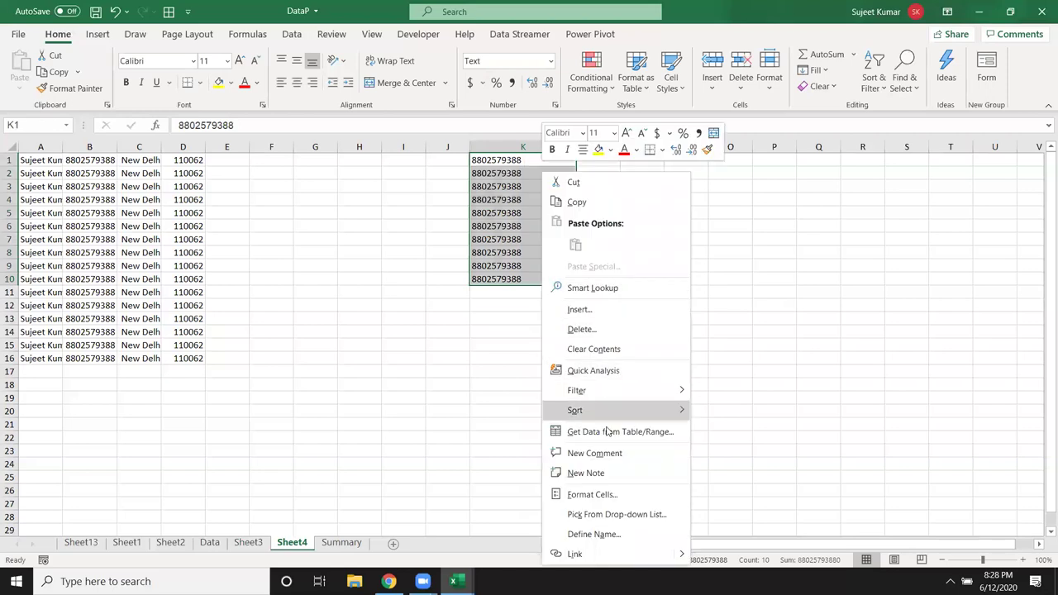
pyautogui.click(604, 494)
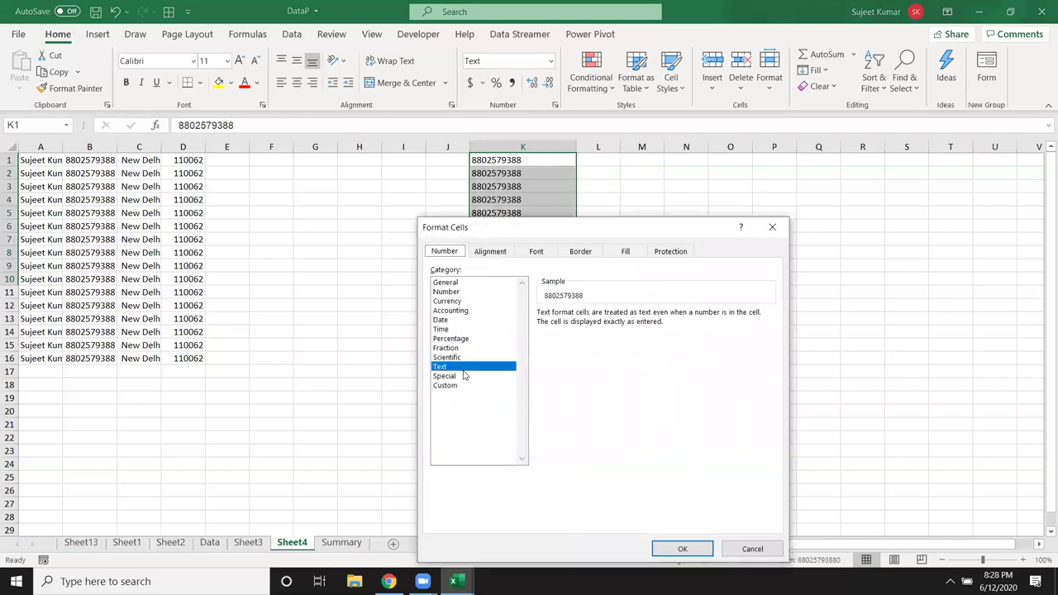
pyautogui.press('Return')
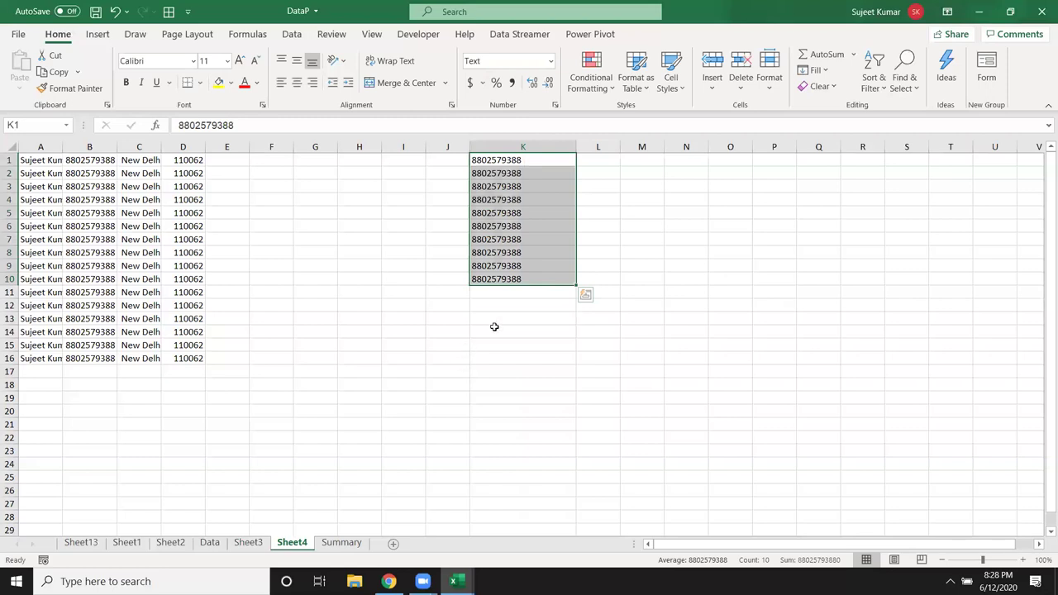
# Run Text to Columns on K1:K10 with default settings
pyautogui.click(292, 35)
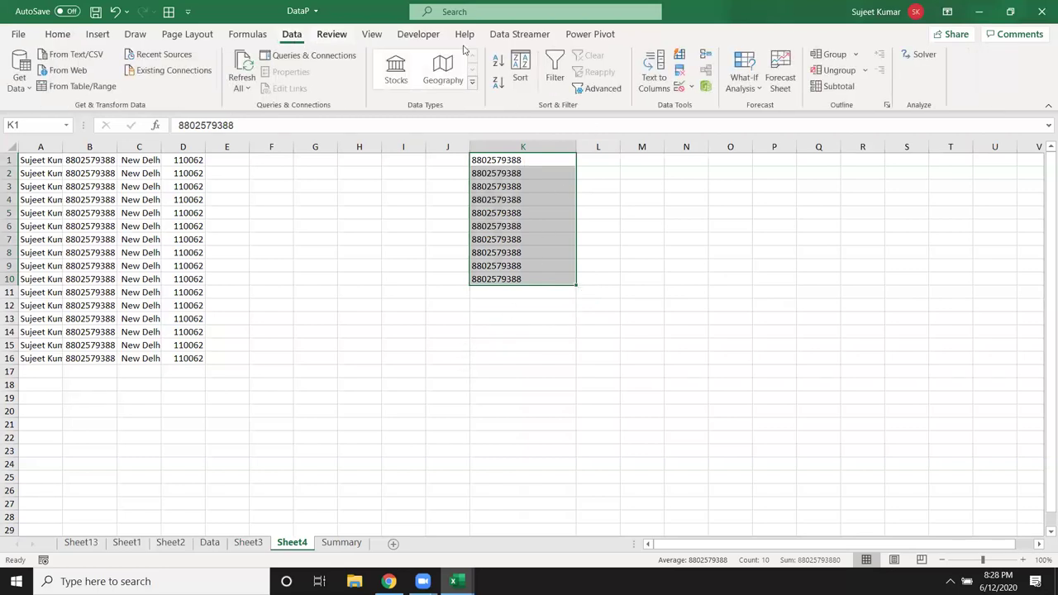
pyautogui.click(656, 91)
pyautogui.click(790, 478)
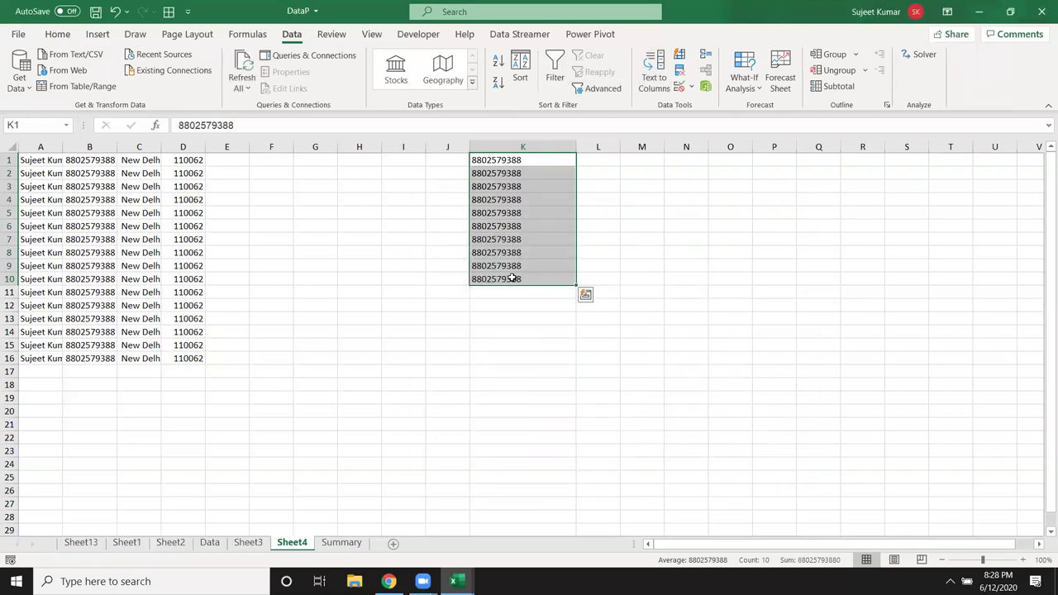
# Re-enter each phone number in column K so it is stored as text
pyautogui.doubleClick(540, 159)
pyautogui.press('Return')
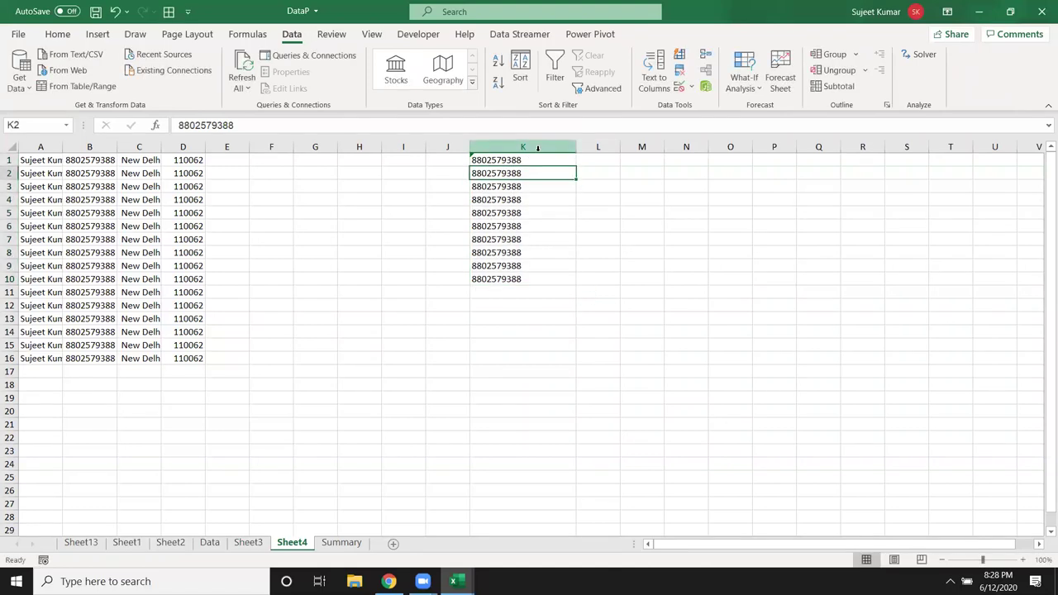
pyautogui.press('F2')
pyautogui.press('Return')
pyautogui.press('F2')
pyautogui.press('Return')
pyautogui.press('F2')
pyautogui.press('Return')
pyautogui.press('F2')
pyautogui.press('Return')
pyautogui.press('F2')
pyautogui.press('Return')
pyautogui.press('F2')
pyautogui.press('Return')
pyautogui.press('F2')
pyautogui.press('Return')
pyautogui.press('F2')
pyautogui.press('Return')
pyautogui.press('F2')
pyautogui.press('Return')
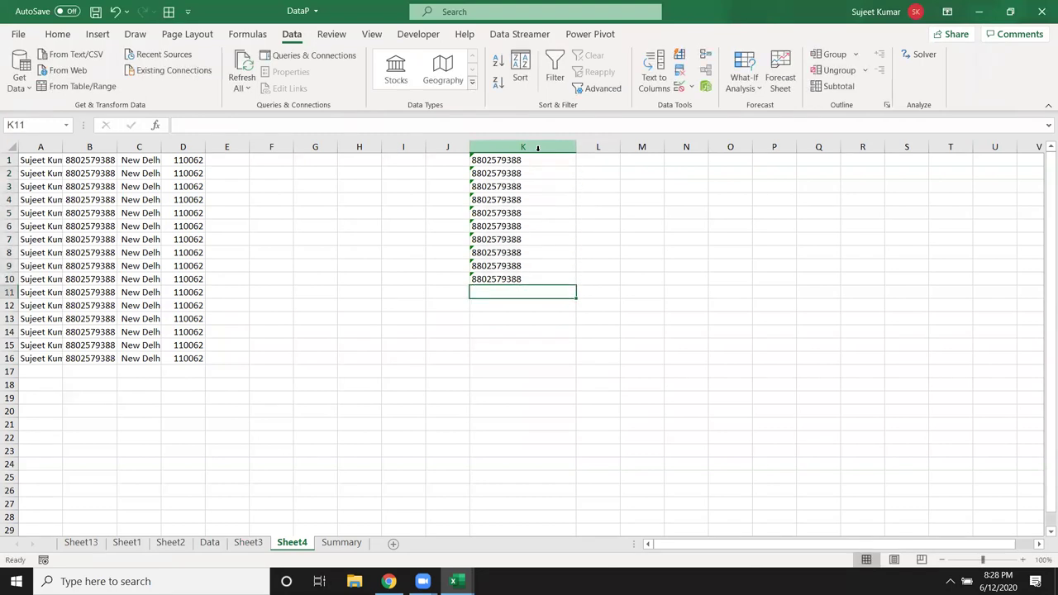
# Enter =ISTEXT(K4) in L4 to confirm TRUE, then select the column K numbers
pyautogui.click(594, 202)
pyautogui.write('=')
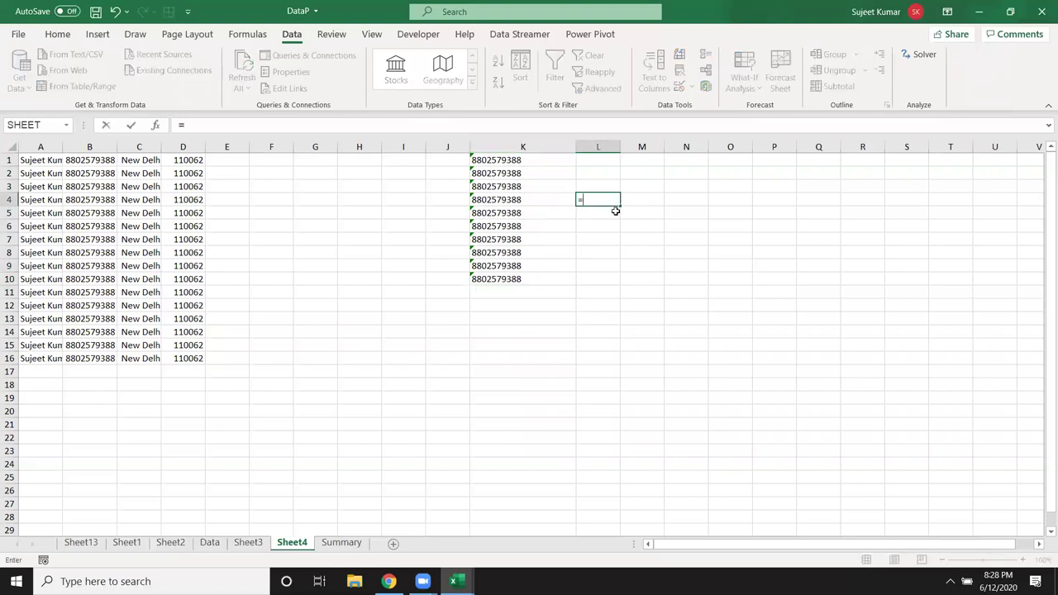
pyautogui.write('is')
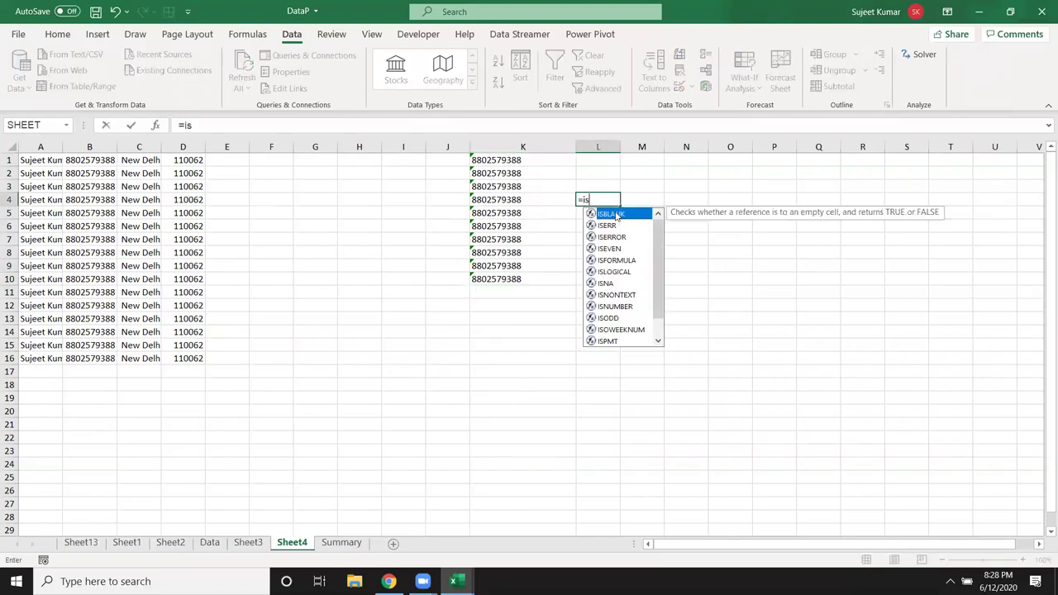
pyautogui.write('t')
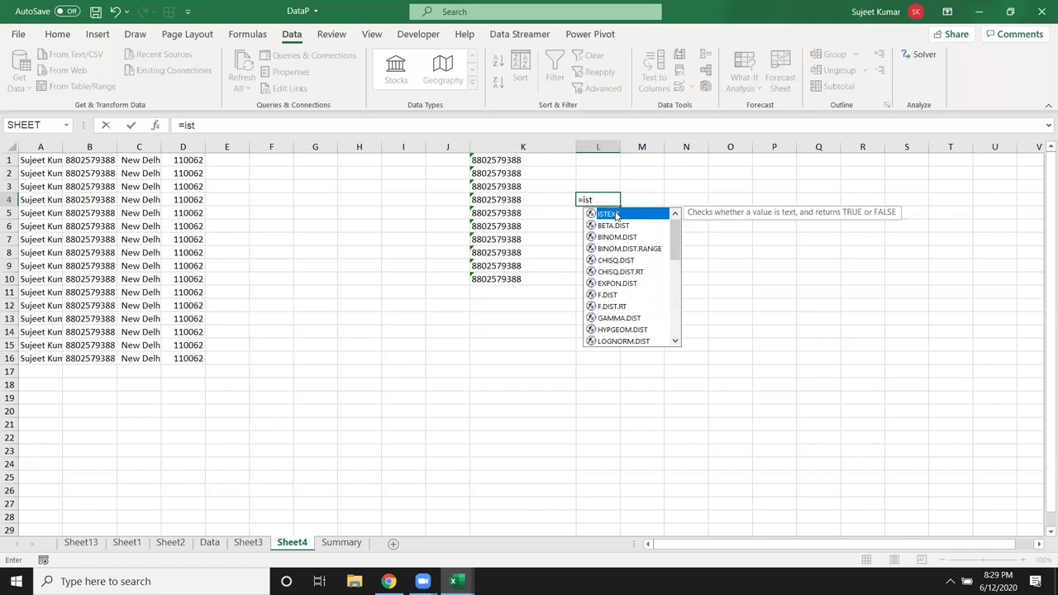
pyautogui.doubleClick(616, 215)
pyautogui.press('Left')
pyautogui.press('Return')
pyautogui.press('Up')
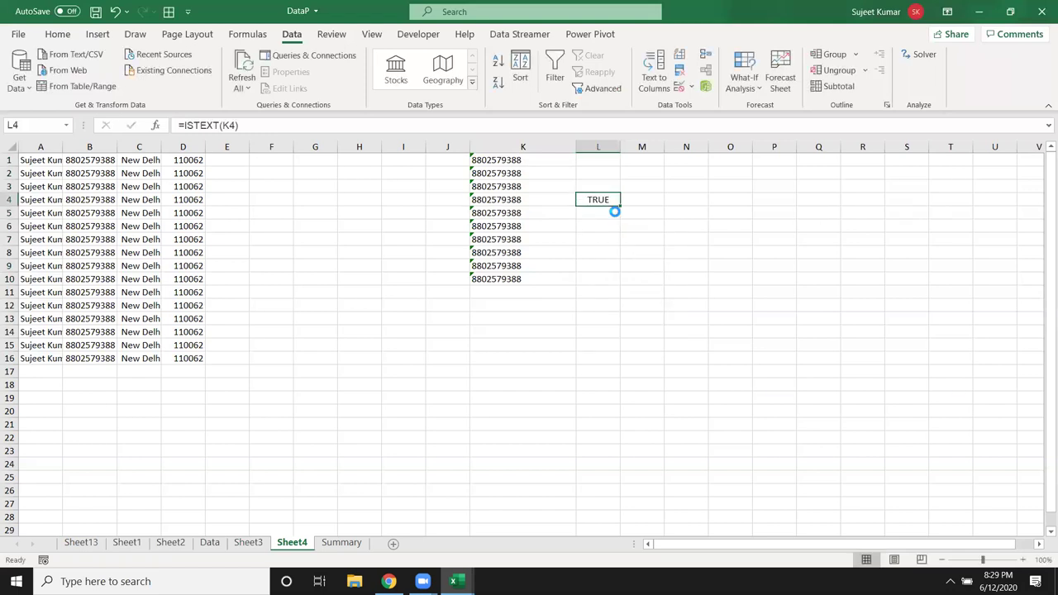
pyautogui.moveTo(543, 158); pyautogui.dragTo(529, 278)
# Apply the General number format to the phone numbers in K1:K10
pyautogui.rightClick(530, 277)
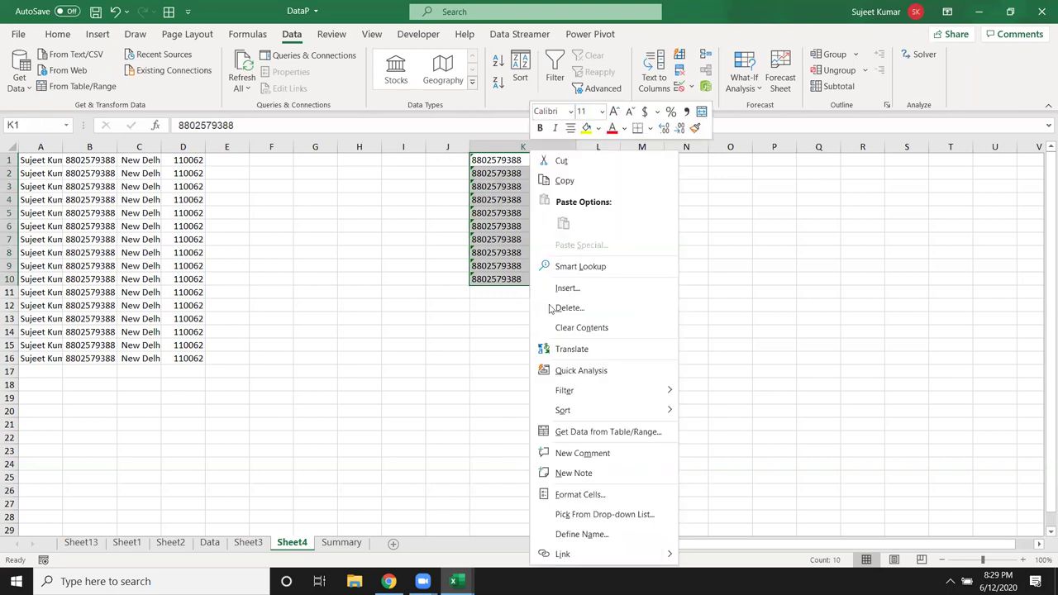
pyautogui.click(586, 495)
pyautogui.click(430, 284)
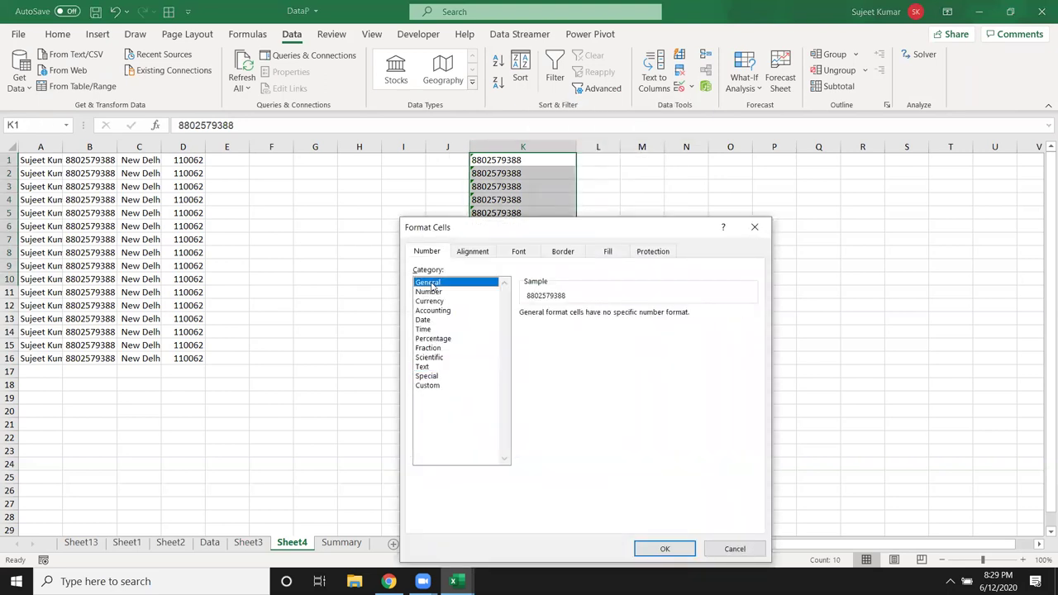
pyautogui.click(666, 549)
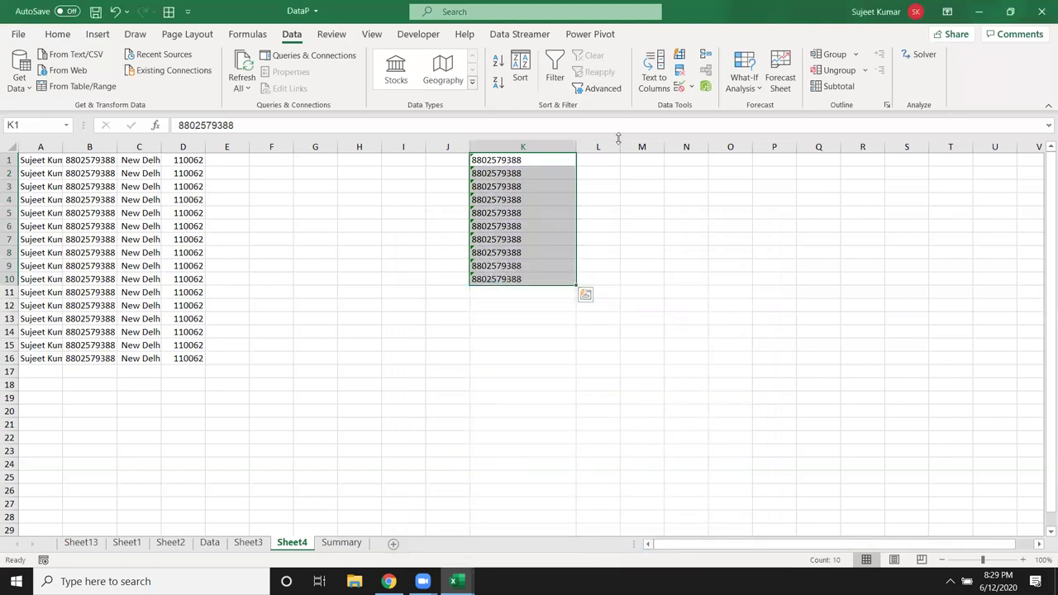
# Convert K1:K10 to numbers with Text to Columns twice, undoing each, then clear K1:K10
pyautogui.click(656, 78)
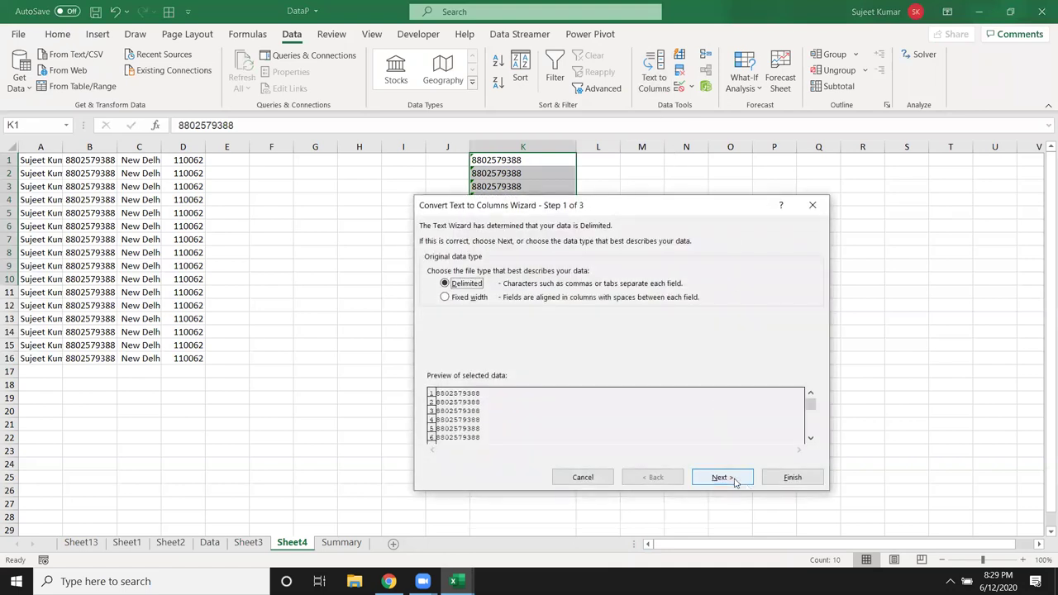
pyautogui.click(797, 479)
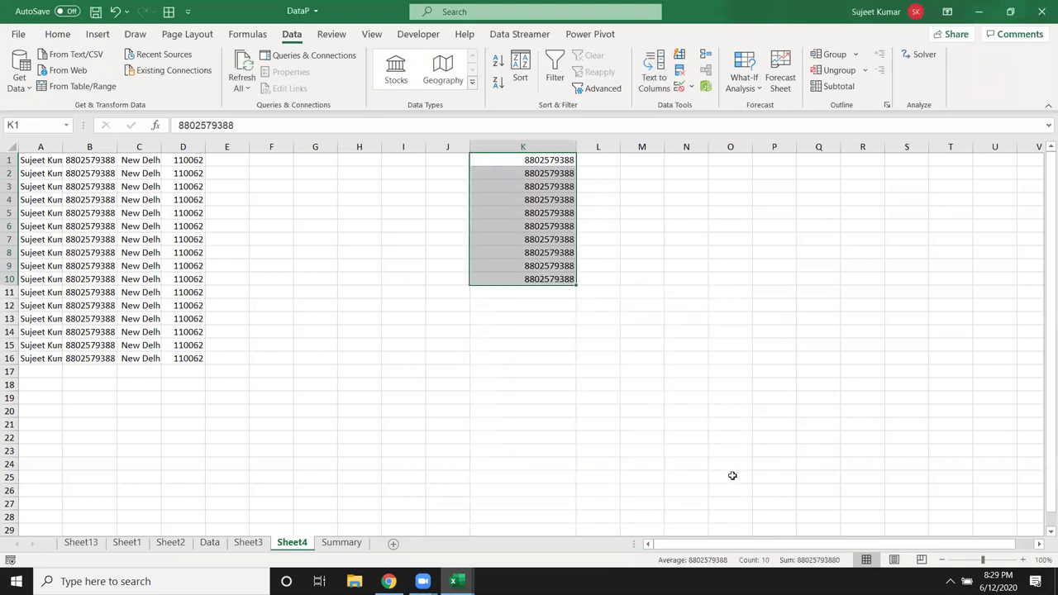
pyautogui.hotkey('ctrl', 'z')
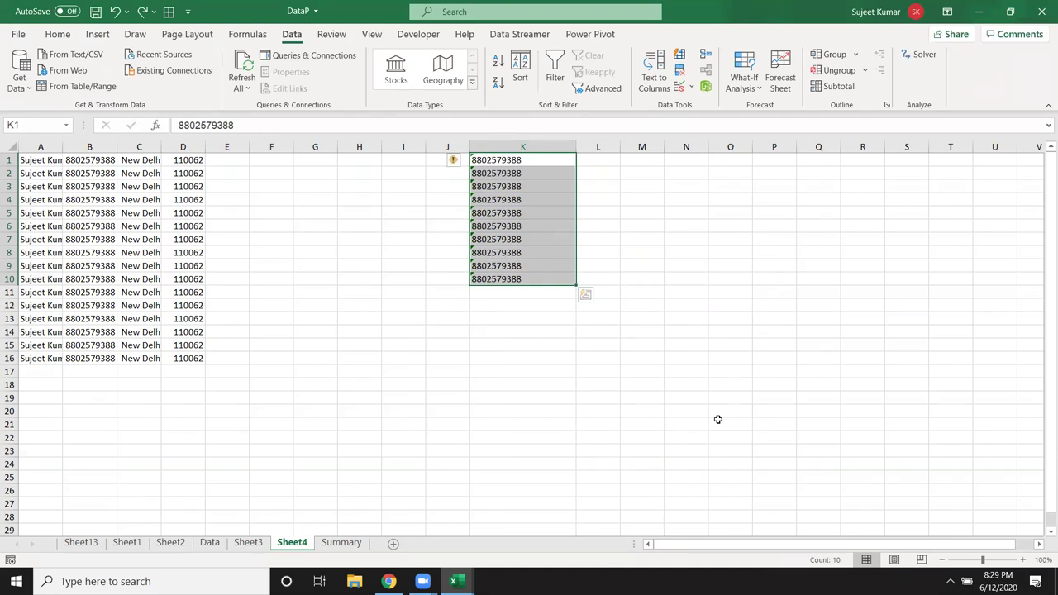
pyautogui.click(654, 78)
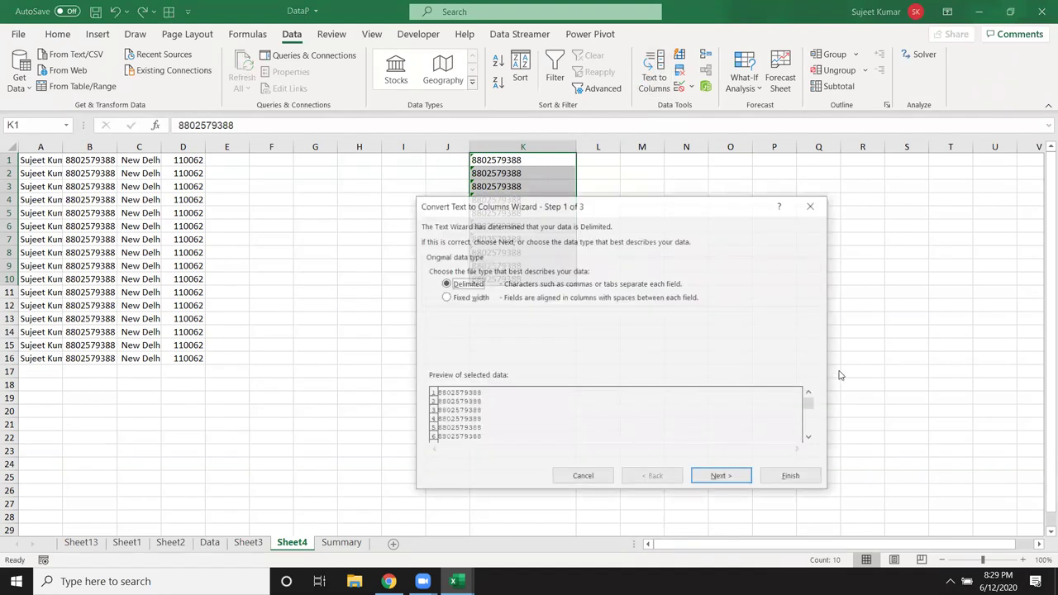
pyautogui.click(795, 476)
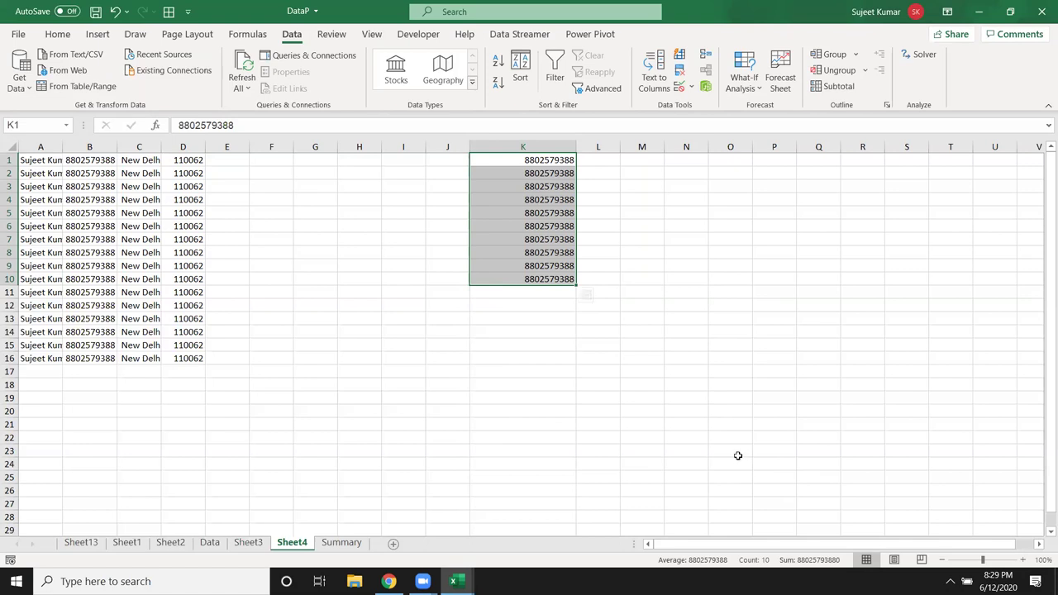
pyautogui.hotkey('ctrl', 'z')
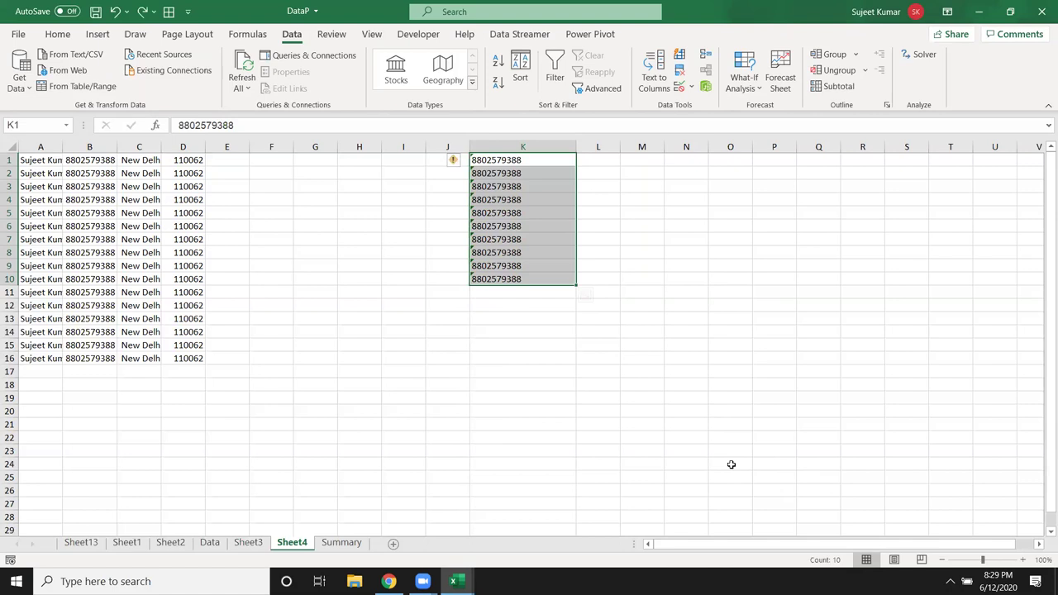
pyautogui.press('Delete')
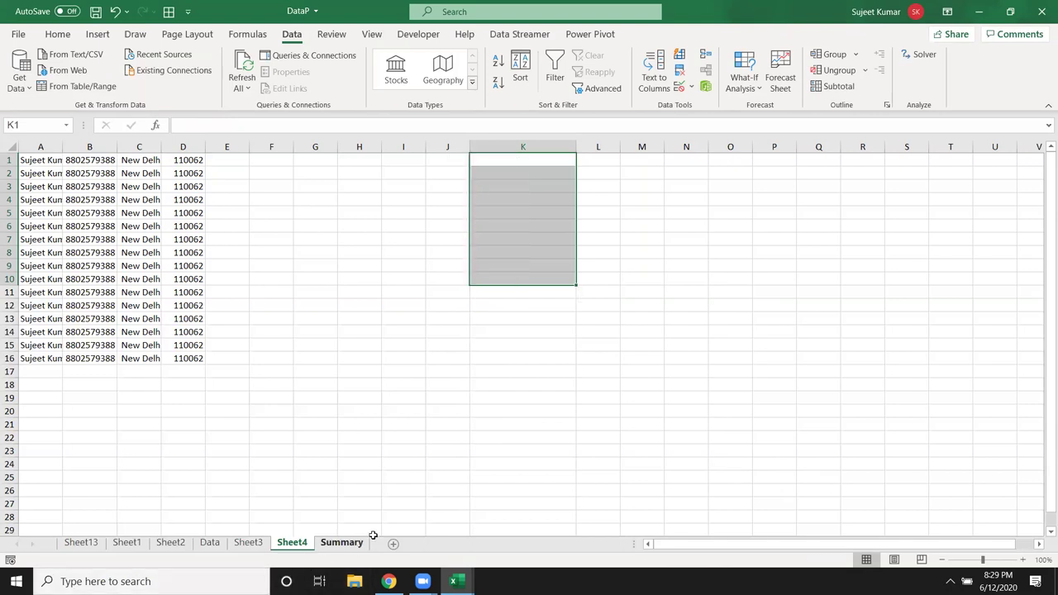
# Add Sheet5 and enter the text 25.03.2020 in A2
pyautogui.click(393, 544)
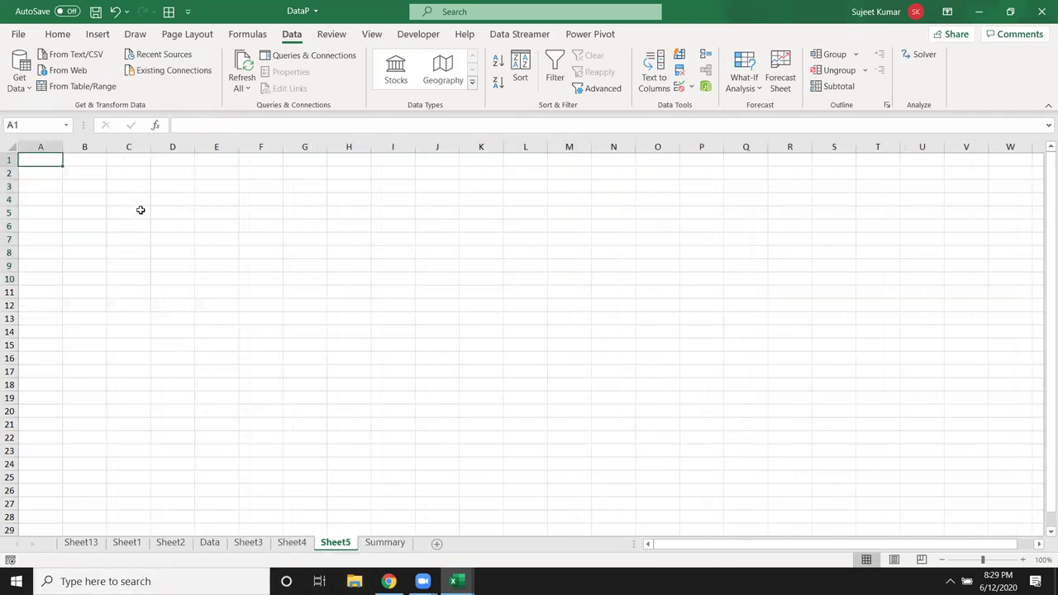
pyautogui.click(87, 185)
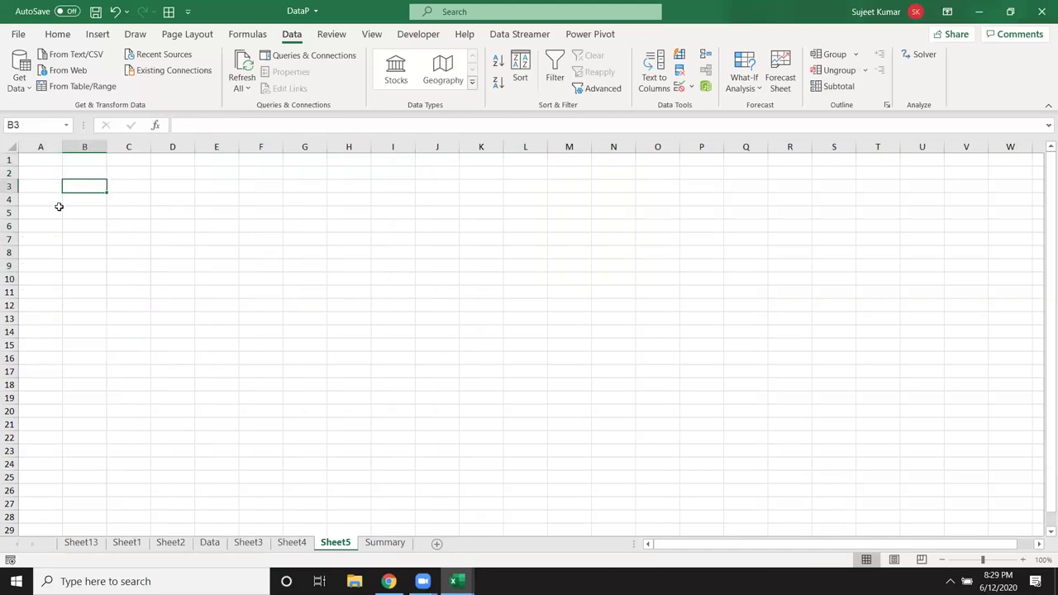
pyautogui.click(48, 175)
pyautogui.write('25.03.2020')
pyautogui.press('Return')
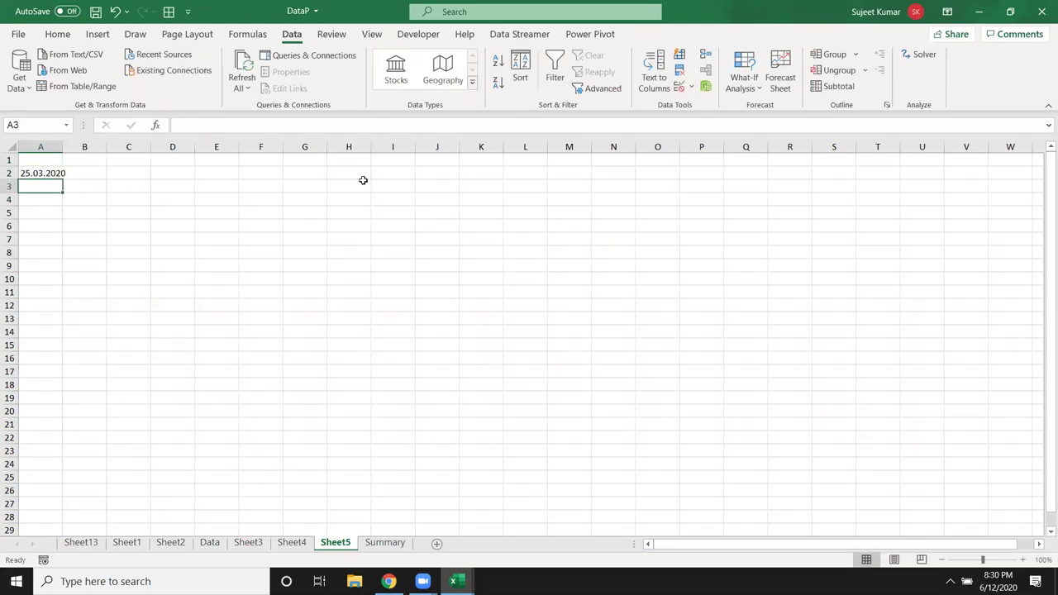
# Autofit column A and fill 25.03.2020 down through A16
pyautogui.doubleClick(63, 147)
pyautogui.moveTo(50, 172); pyautogui.dragTo(52, 376)
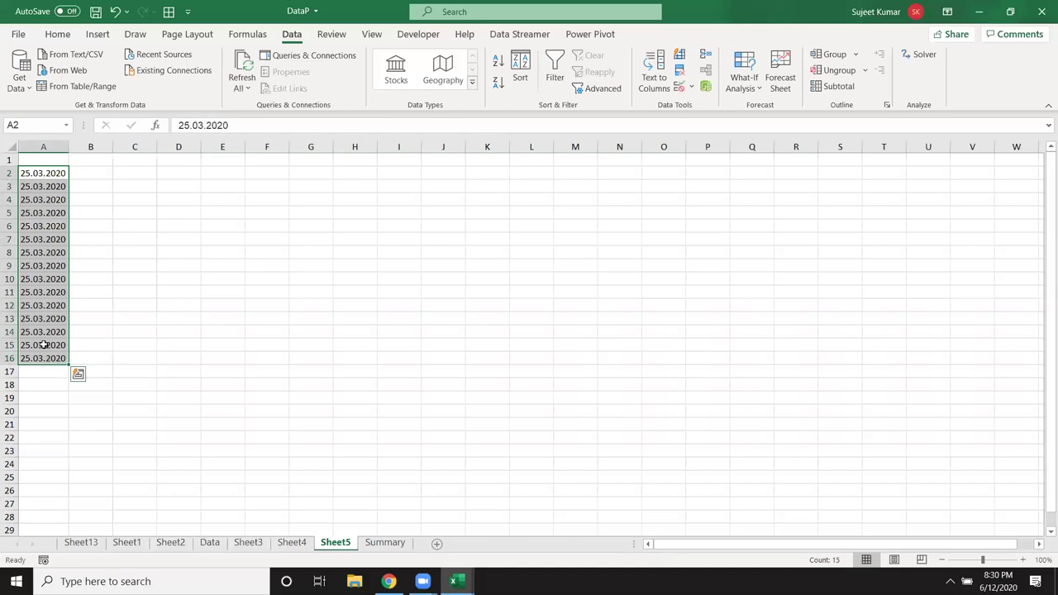
pyautogui.click(654, 78)
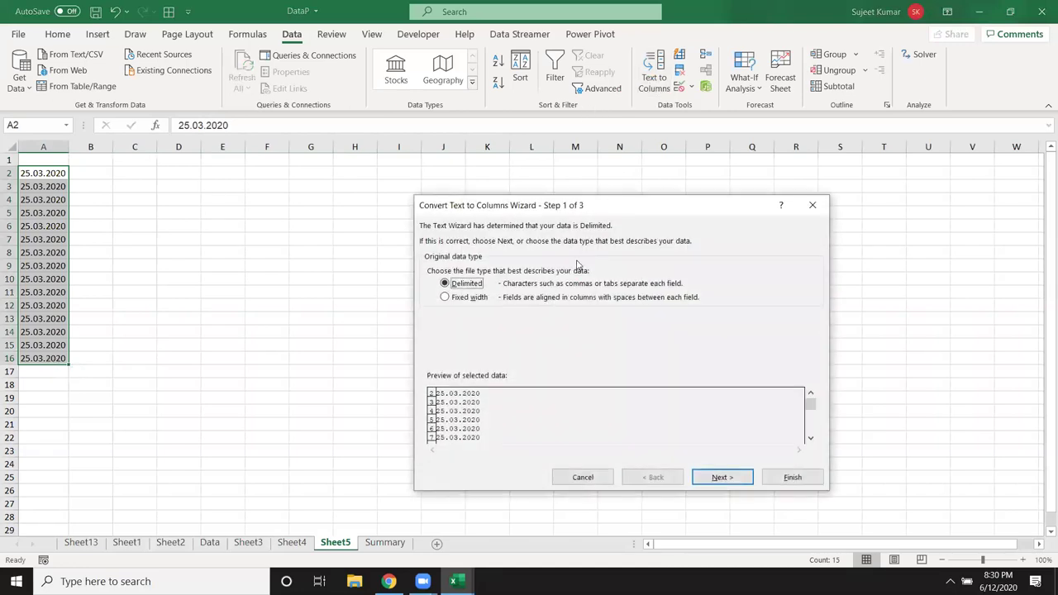
# Convert A2:A16 with Text to Columns using Date format DMY, giving 3/25/2020
pyautogui.click(719, 485)
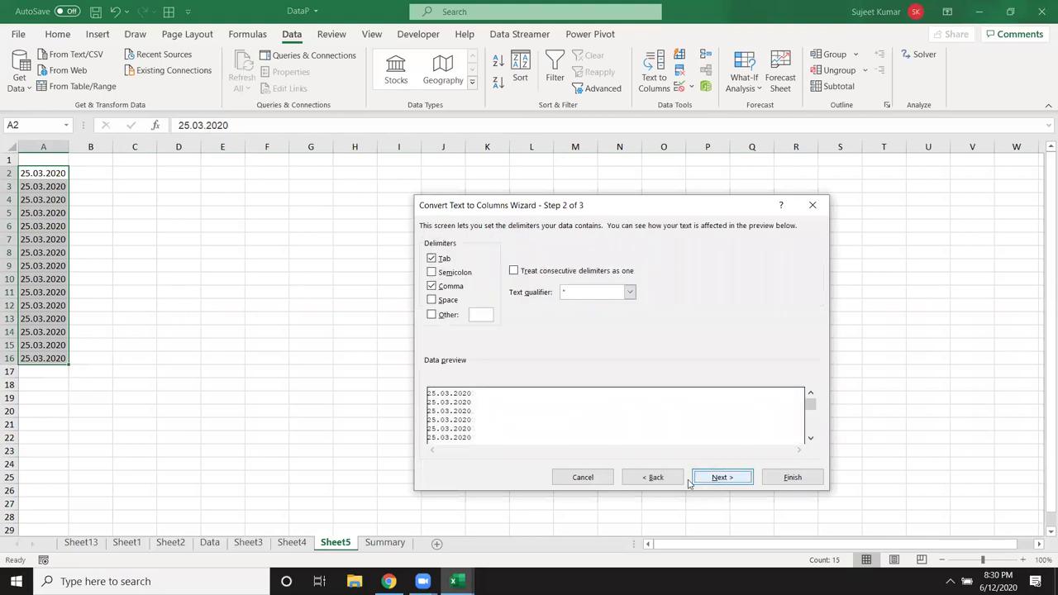
pyautogui.click(704, 483)
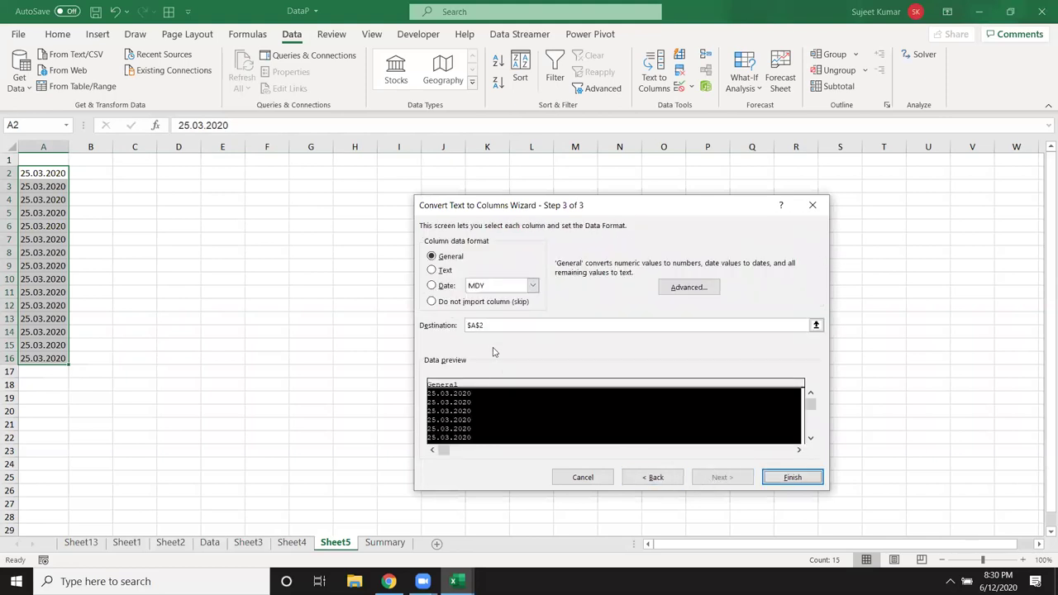
pyautogui.click(482, 290)
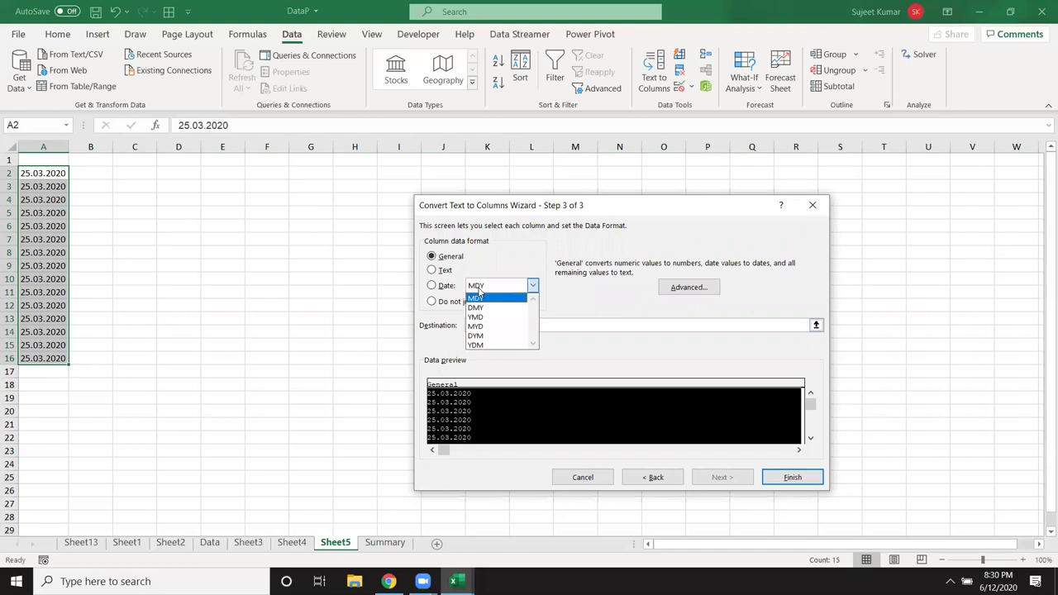
pyautogui.click(485, 308)
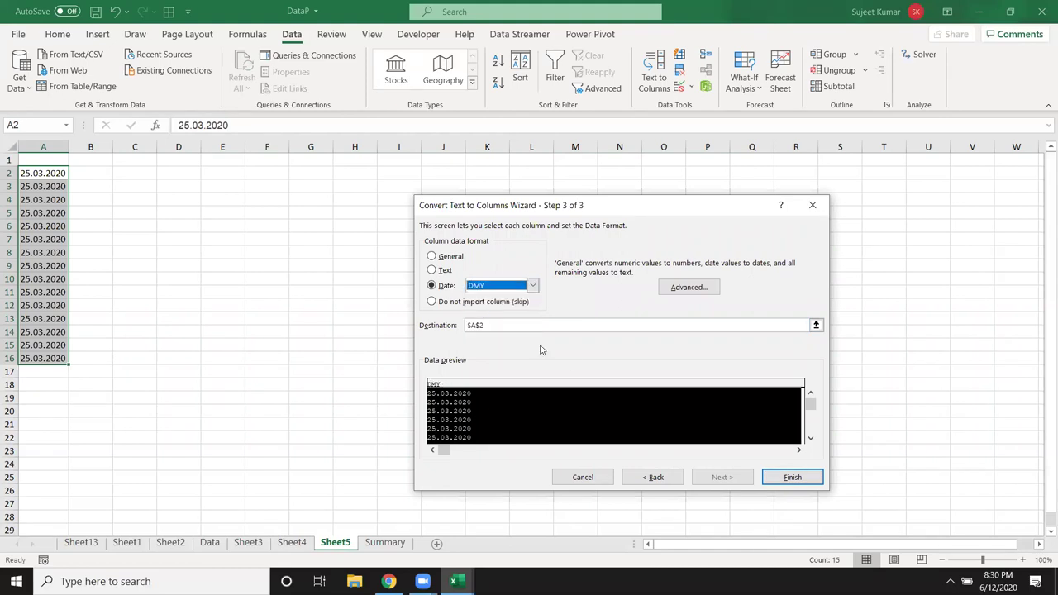
pyautogui.click(787, 479)
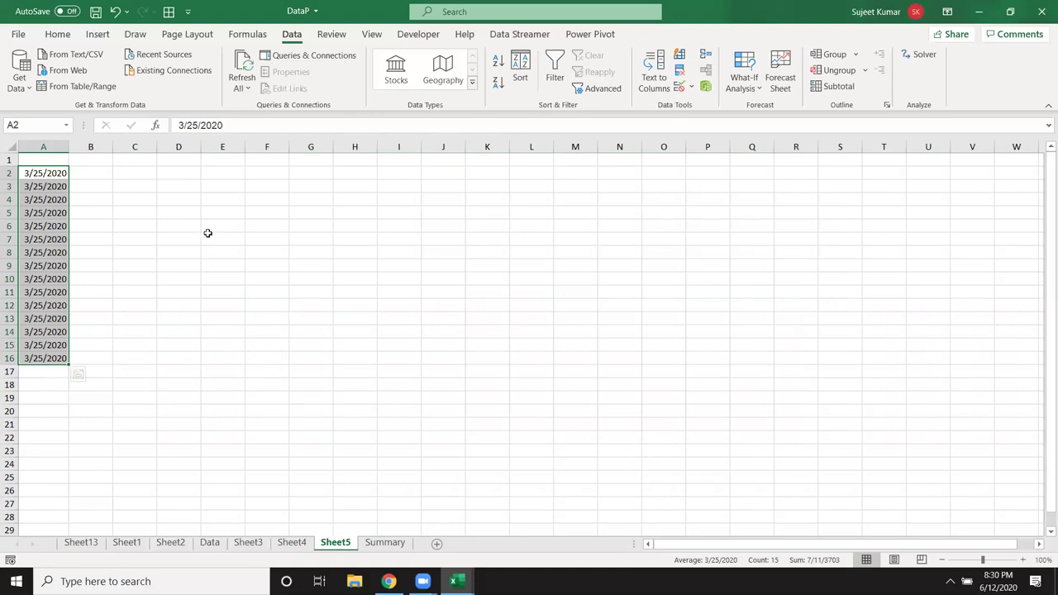
# Enter 20200612 in D2 and fill it down through D16 with Ctrl+D
pyautogui.click(175, 176)
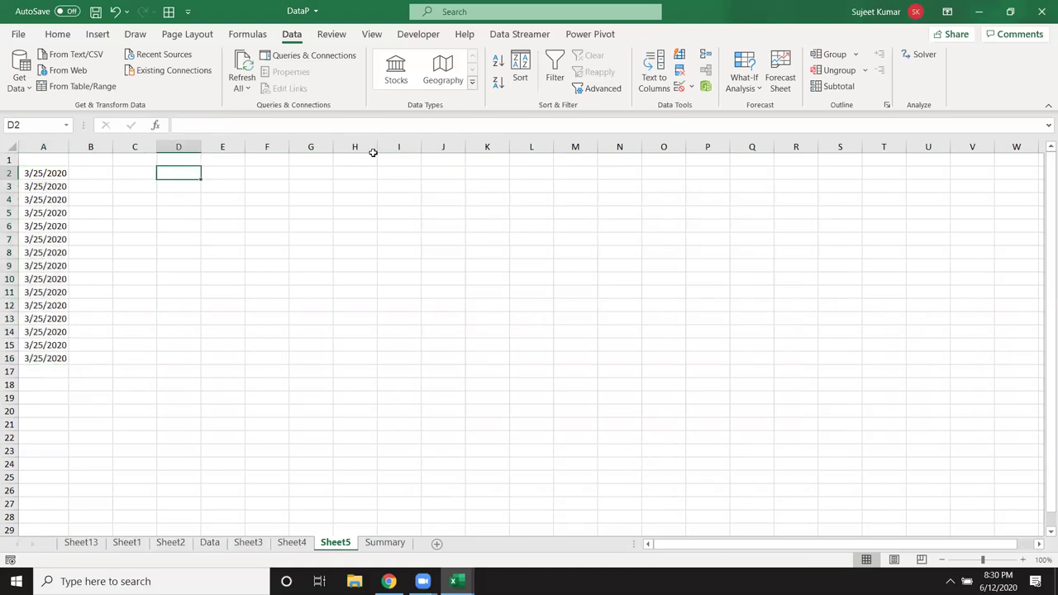
pyautogui.write('20200612')
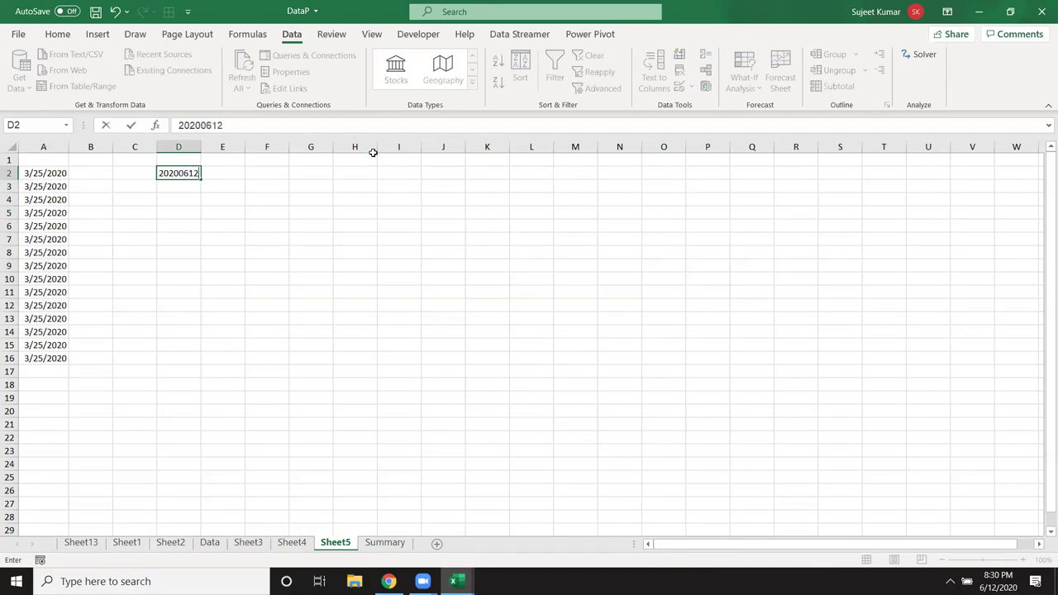
pyautogui.press('Return')
pyautogui.moveTo(195, 171); pyautogui.dragTo(163, 361)
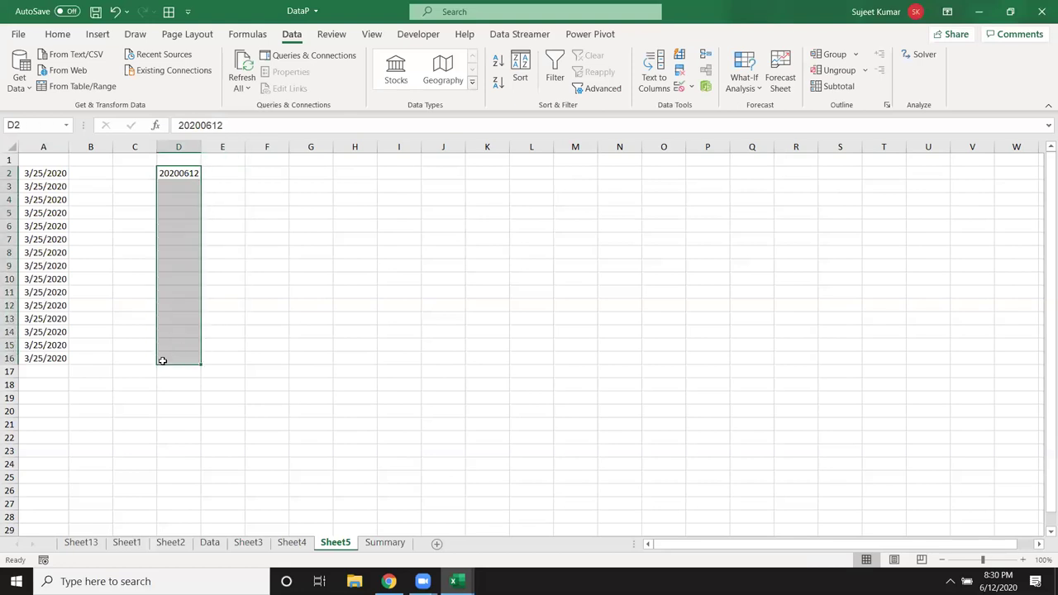
pyautogui.hotkey('ctrl', 'd')
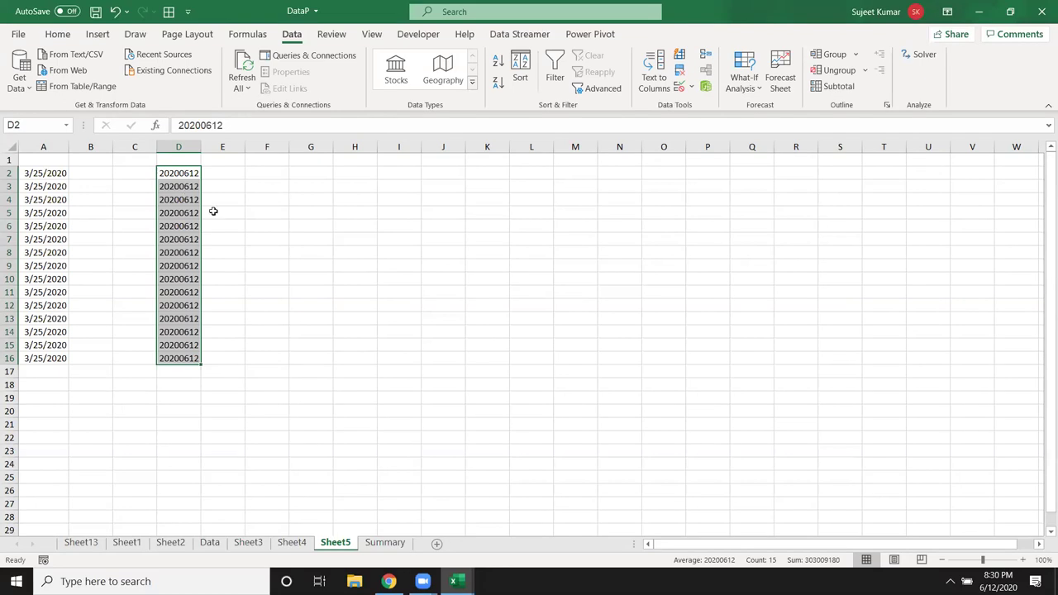
pyautogui.click(654, 81)
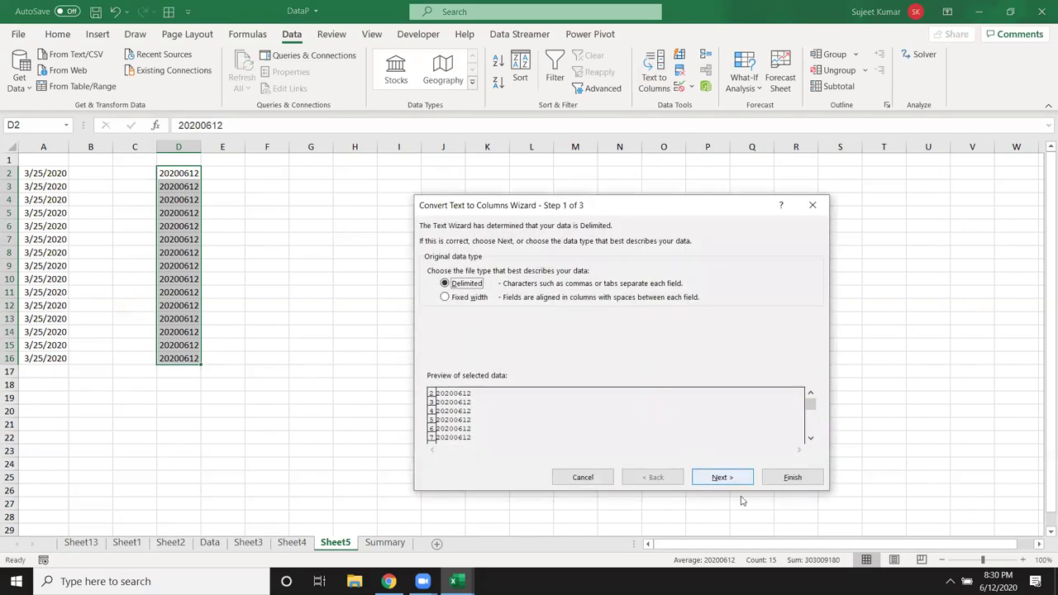
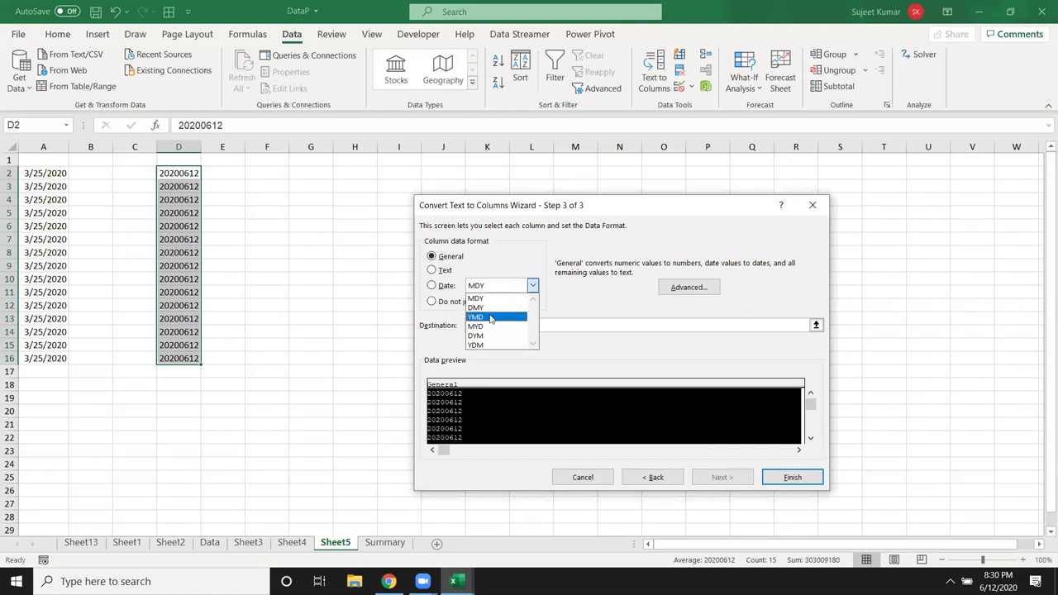
# Convert column D's 20200612 entries to YMD dates (6/12/2020) and autofit the column
pyautogui.click(491, 319)
pyautogui.click(779, 476)
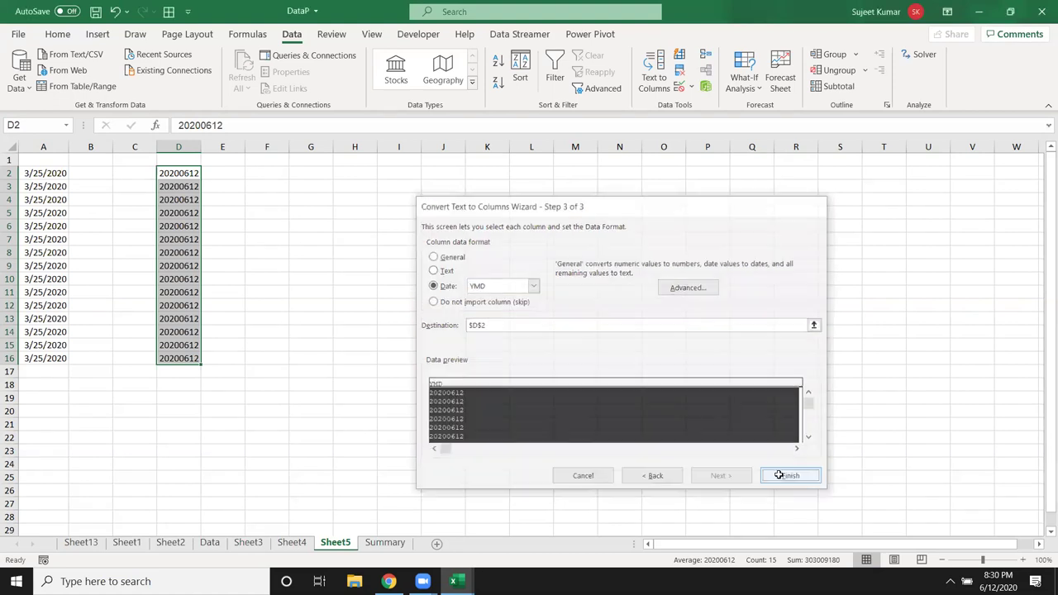
pyautogui.doubleClick(206, 146)
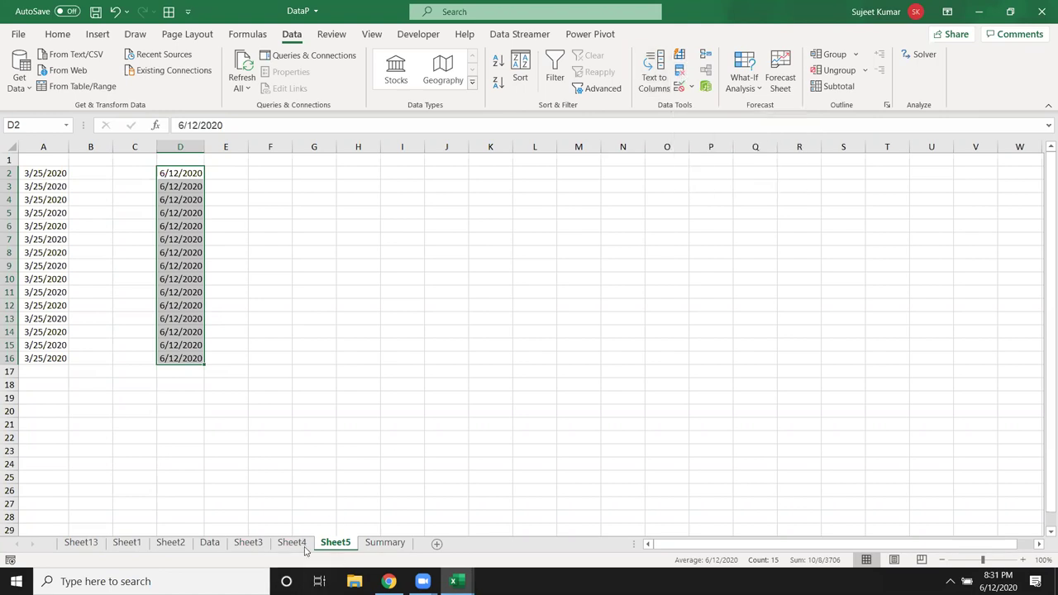
# Copy the Data sheet's Industry column into A1 of a new Sheet6 and autofit column A
pyautogui.click(208, 547)
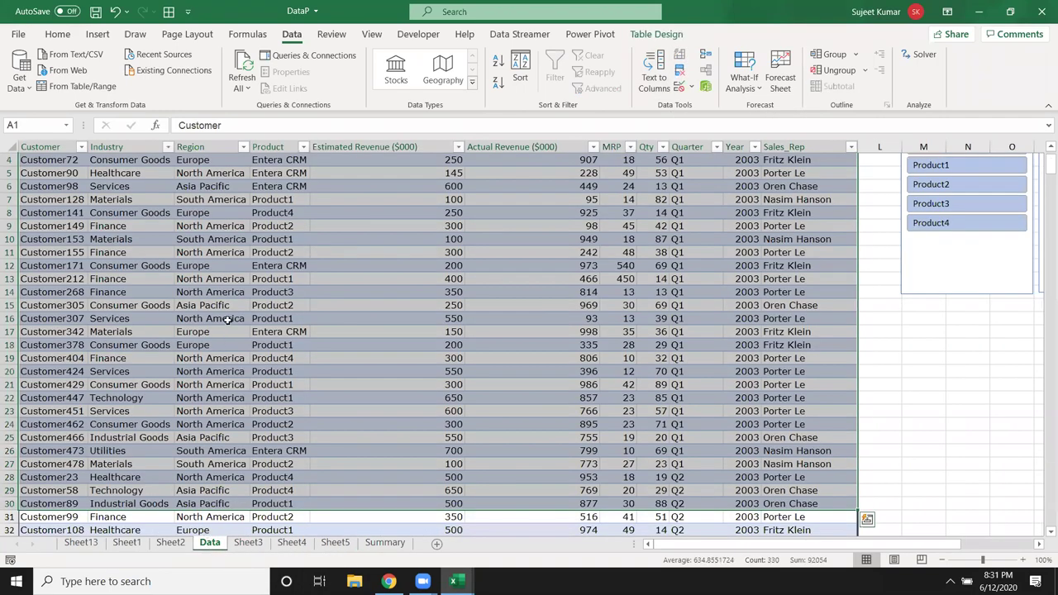
pyautogui.click(226, 319)
pyautogui.click(113, 138)
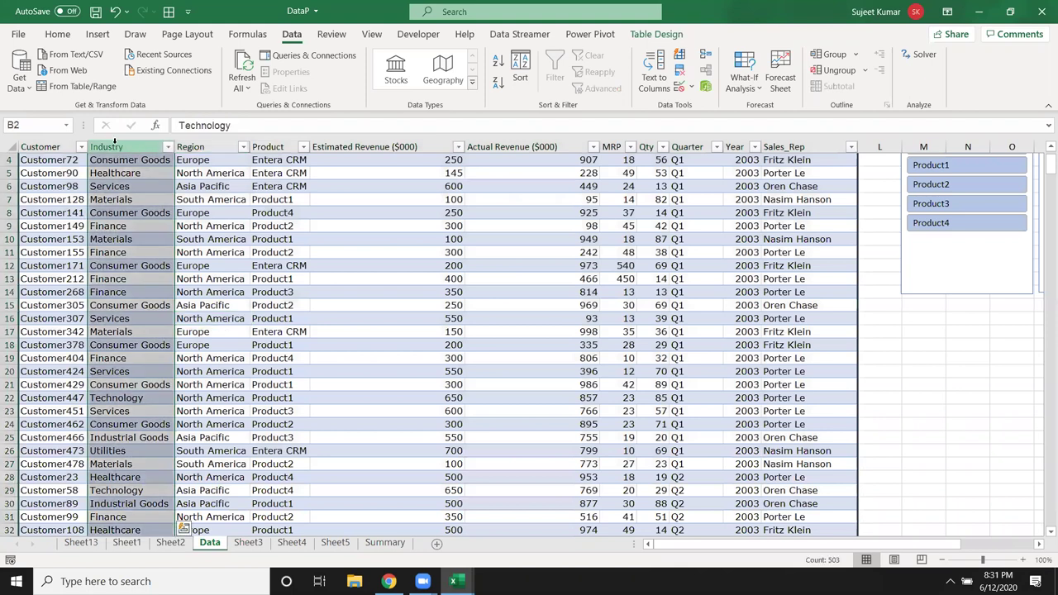
pyautogui.hotkey('ctrl', 'c')
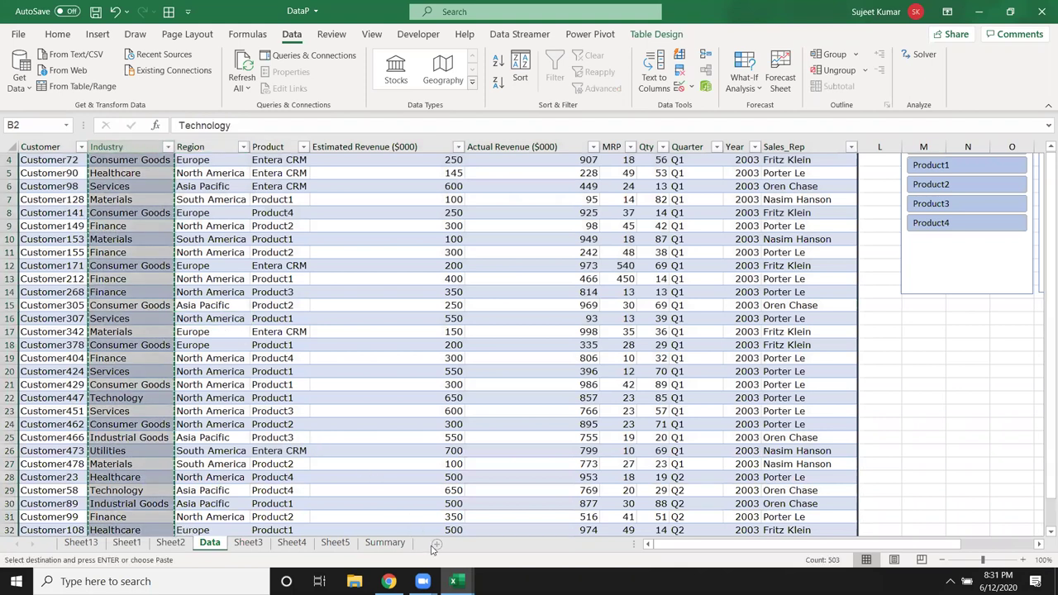
pyautogui.click(436, 544)
pyautogui.hotkey('ctrl', 'v')
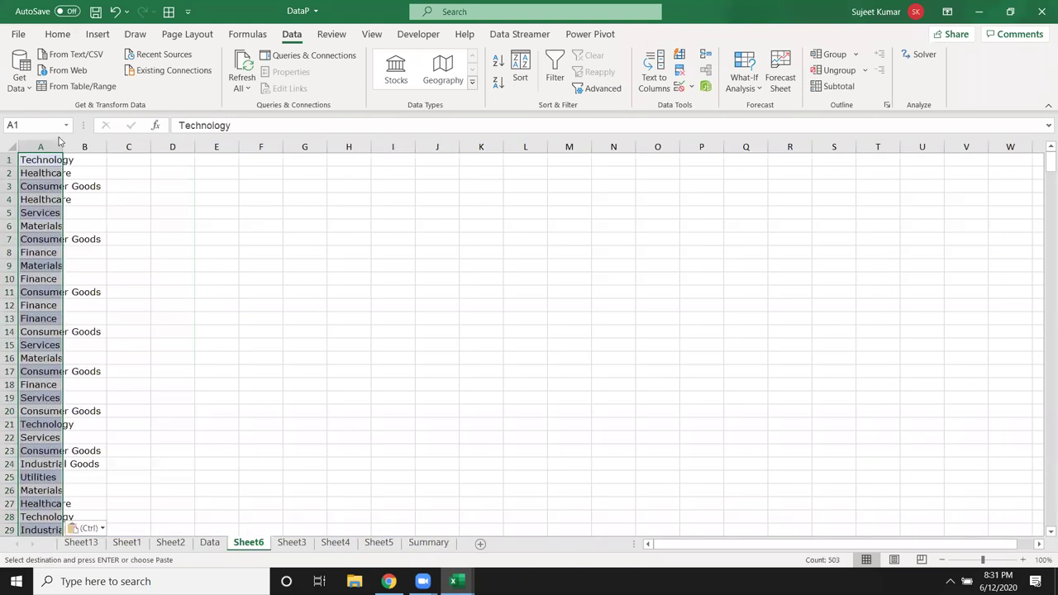
pyautogui.doubleClick(61, 143)
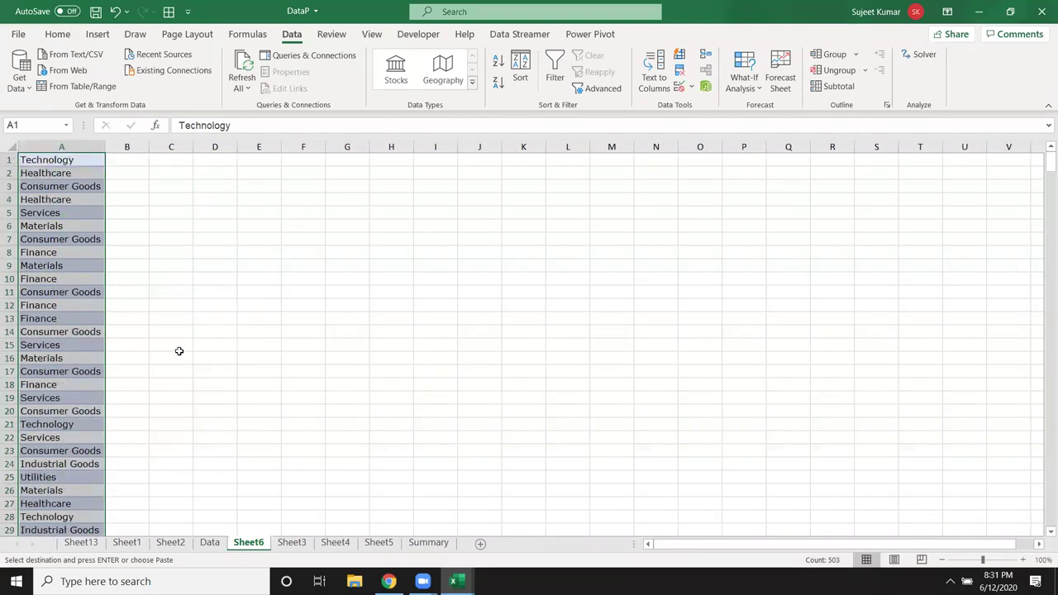
# Apply an Advanced Filter with Unique records only to the Industry list
pyautogui.click(588, 88)
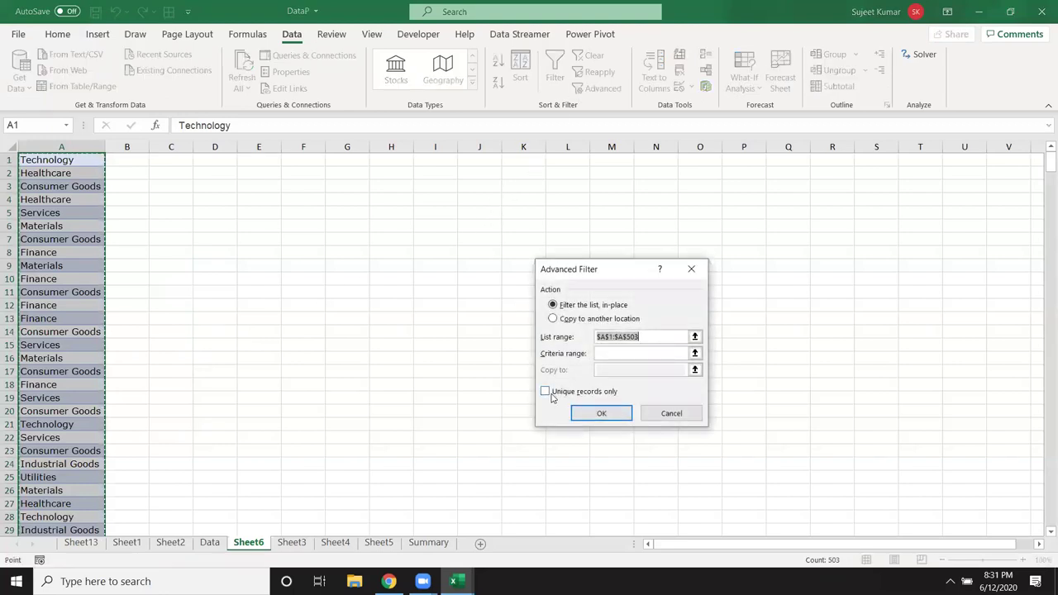
pyautogui.click(548, 392)
pyautogui.click(600, 413)
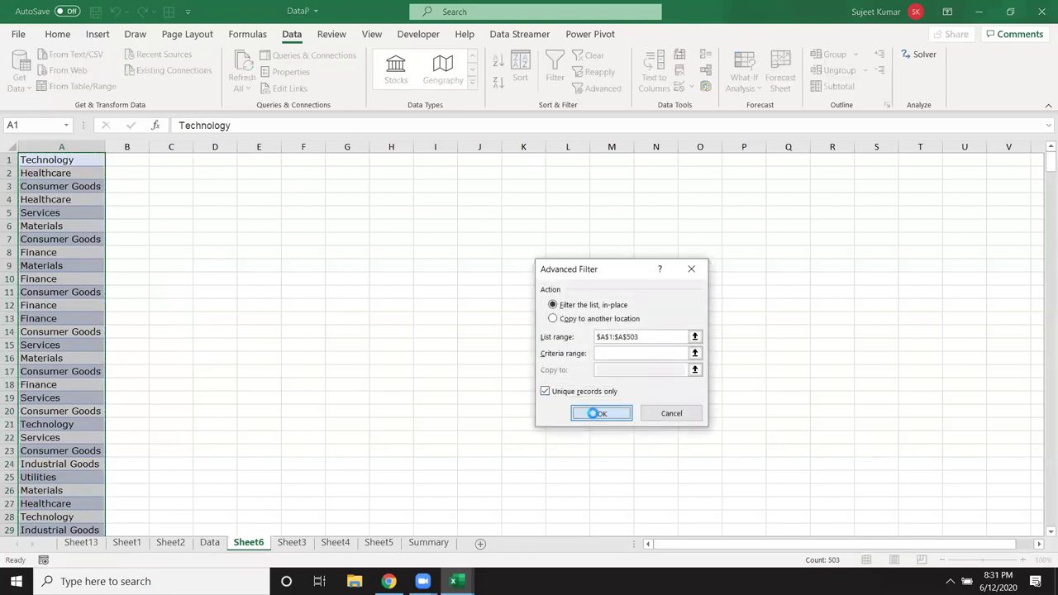
# Select the eight unique industries, then toggle the header filter with Ctrl+Shift+L
pyautogui.click(66, 331)
pyautogui.click(55, 266)
pyautogui.moveTo(60, 233); pyautogui.dragTo(59, 170)
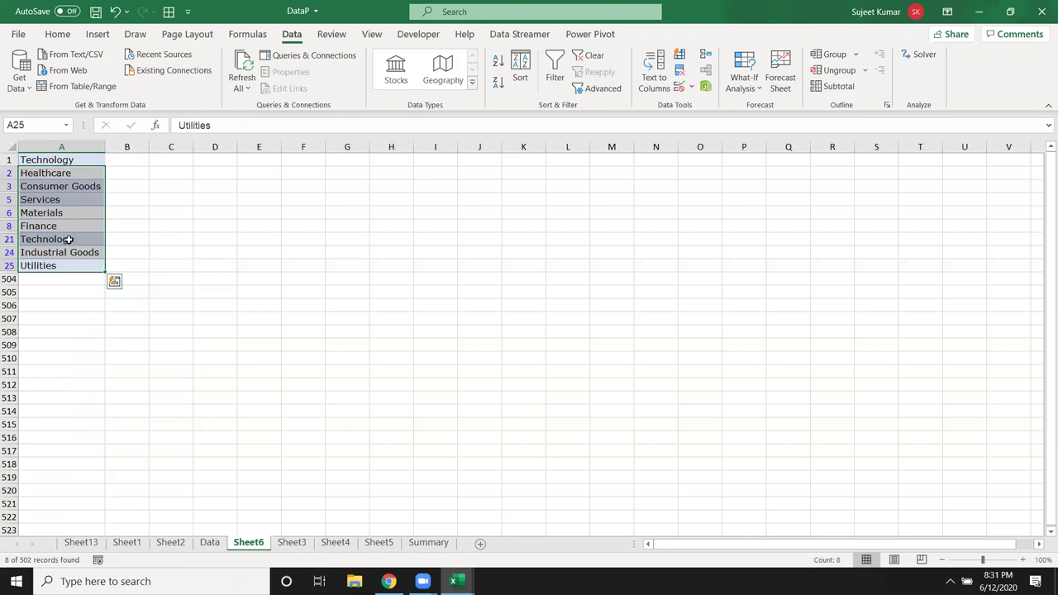
pyautogui.click(143, 270)
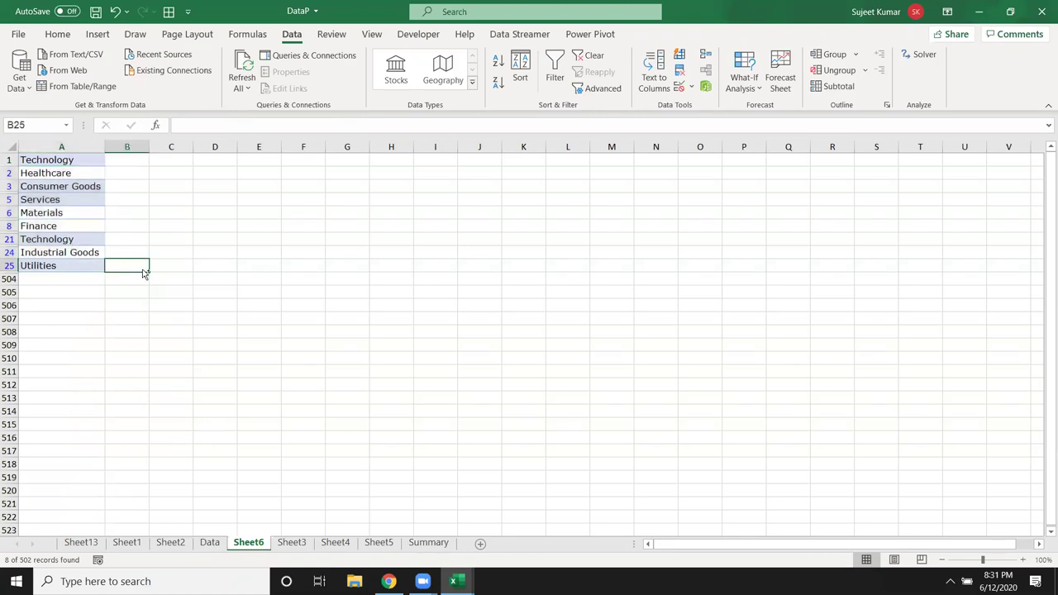
pyautogui.hotkey('ctrl', 'shift', 'l')
pyautogui.click(46, 147)
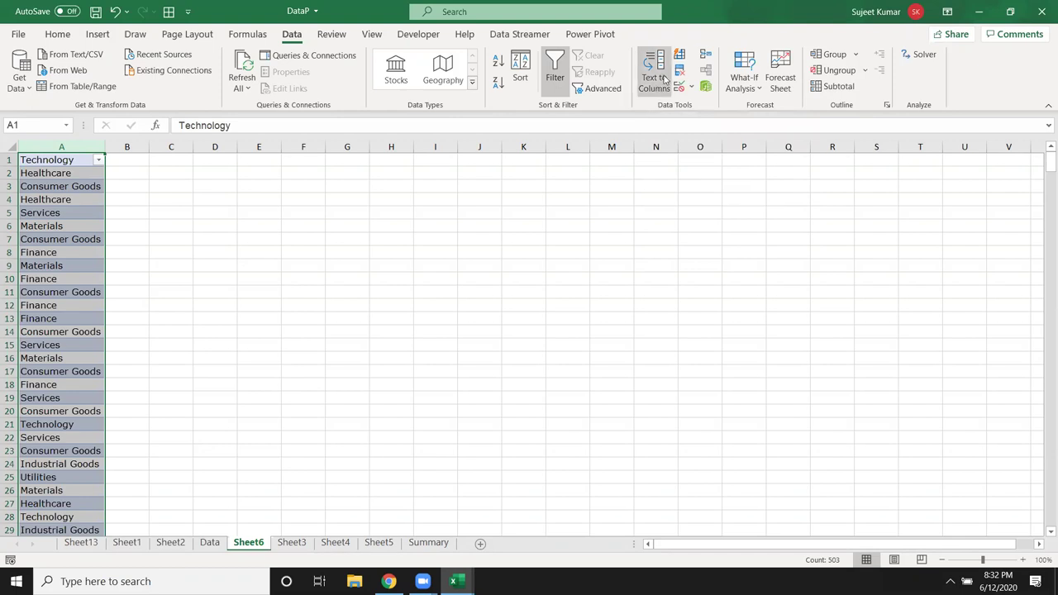
# Run Remove Duplicates on column A, removing 494 duplicates and leaving 9 unique industries
pyautogui.click(677, 72)
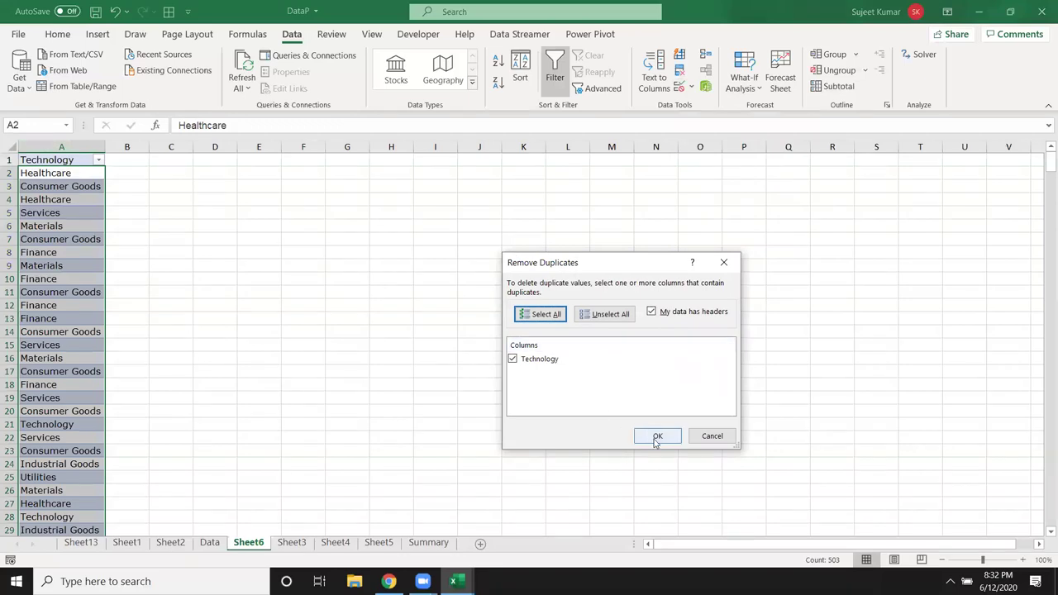
pyautogui.click(659, 436)
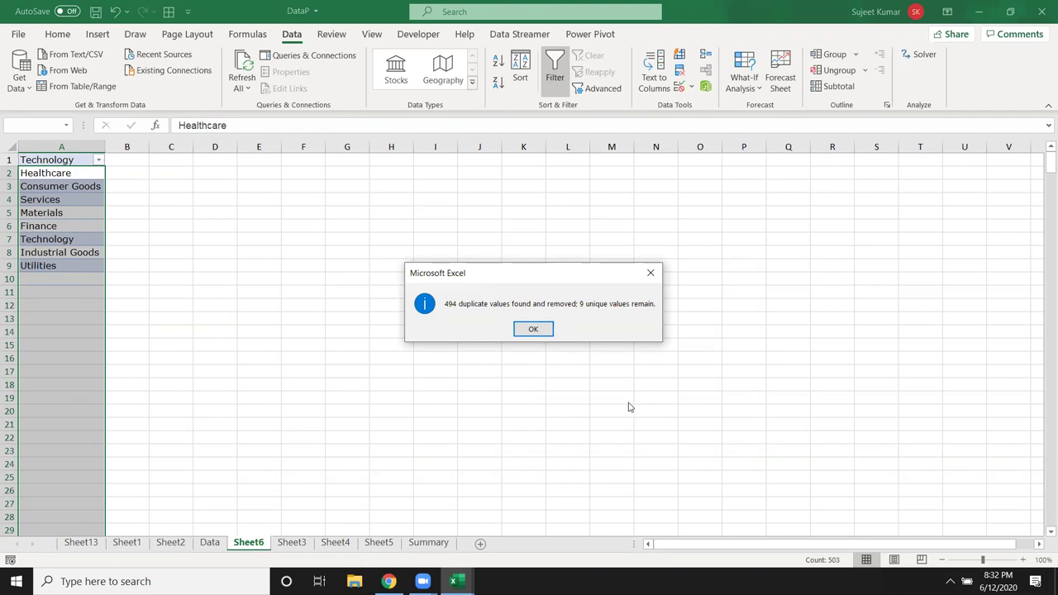
pyautogui.click(543, 329)
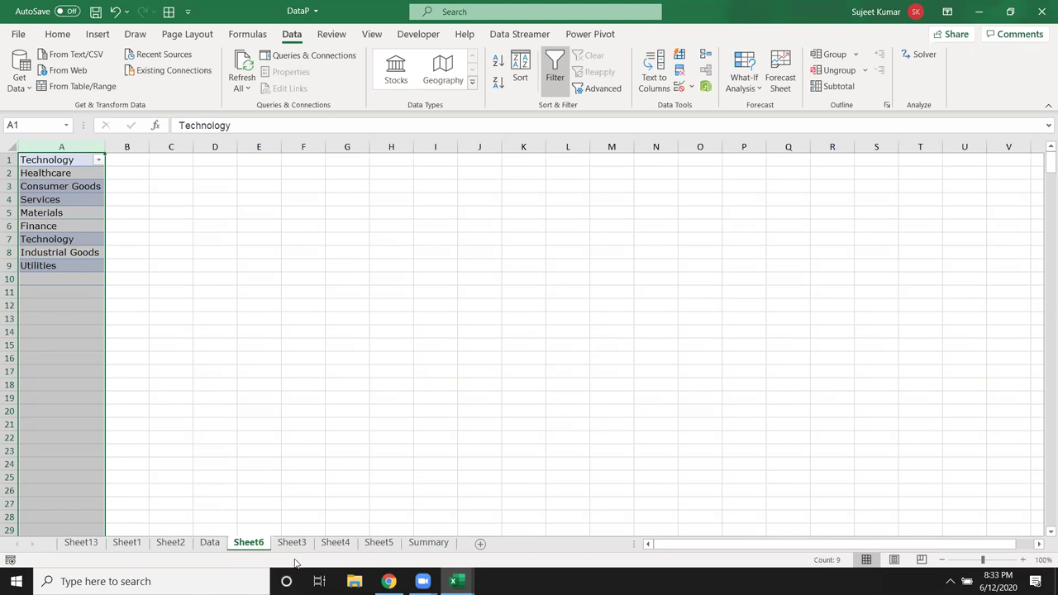
# Add a new sheet and enter the heading Name in A1
pyautogui.click(480, 544)
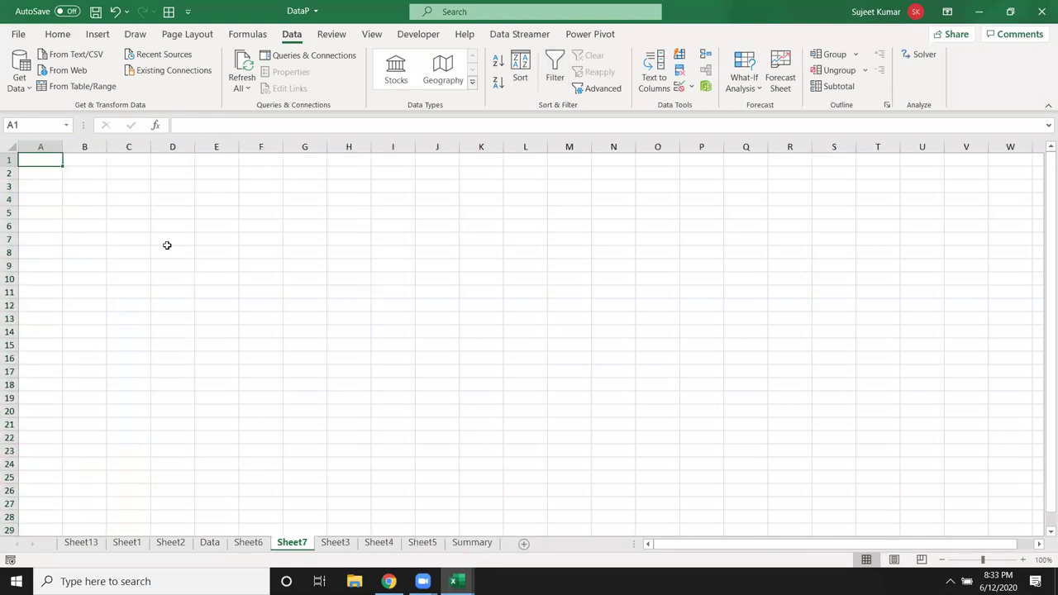
pyautogui.write('Name')
pyautogui.press('Return')
pyautogui.press('Up')
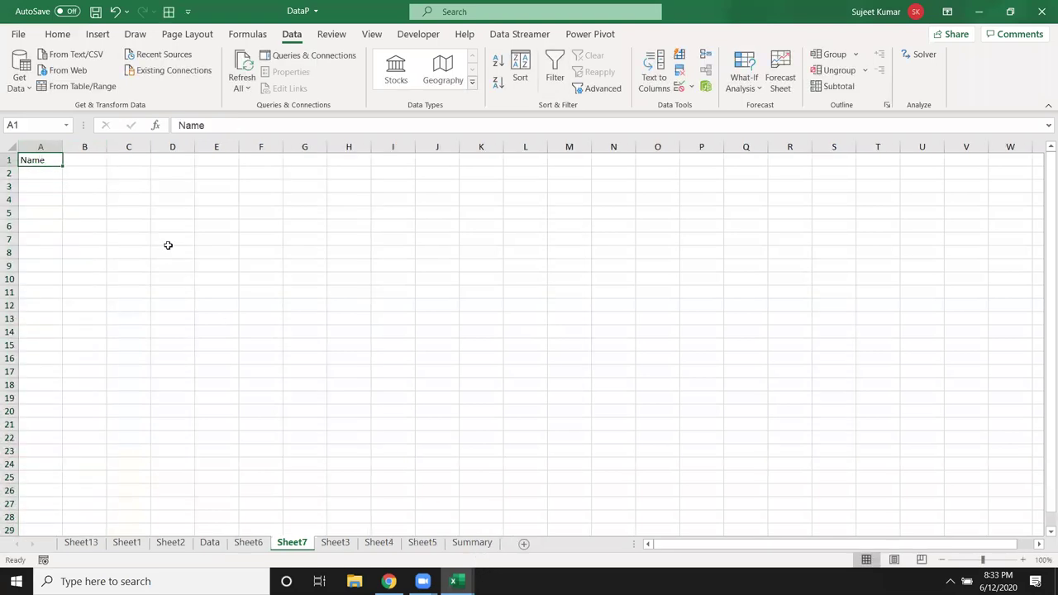
pyautogui.press('Tab')
# Enter the headings City in B1 and Sales in C1
pyautogui.write('C')
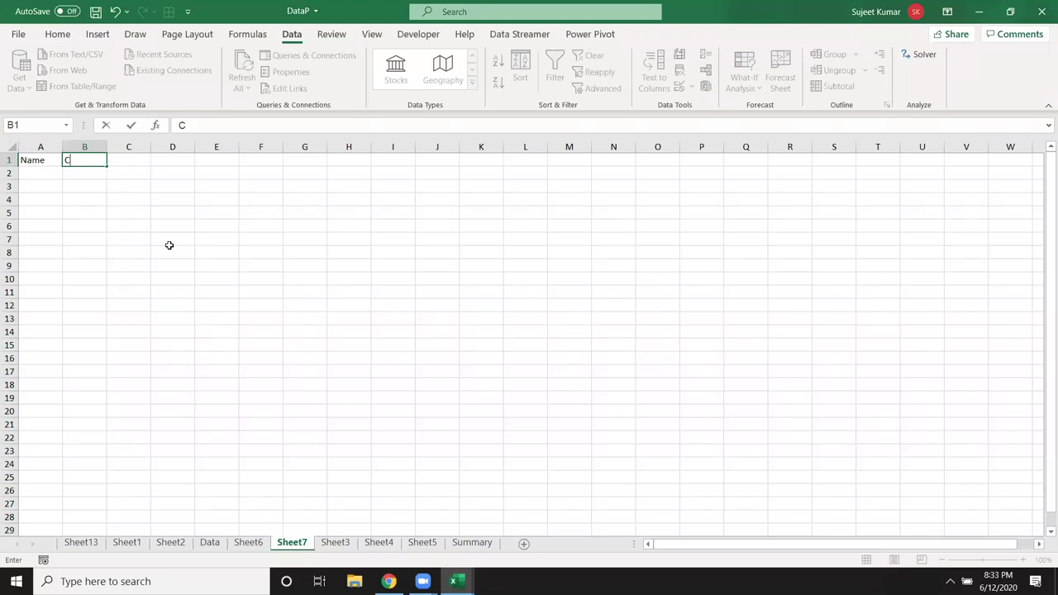
pyautogui.write('iy')
pyautogui.press('BackSpace')
pyautogui.write('ty')
pyautogui.press('Tab')
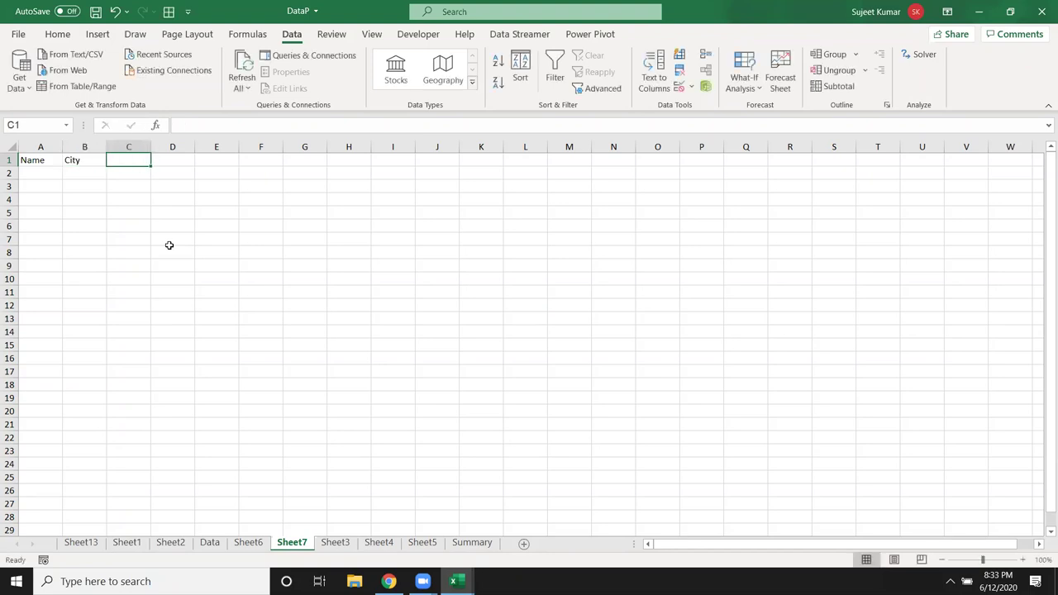
pyautogui.write('Su')
pyautogui.press('BackSpace')
pyautogui.write('ales')
pyautogui.press('Return')
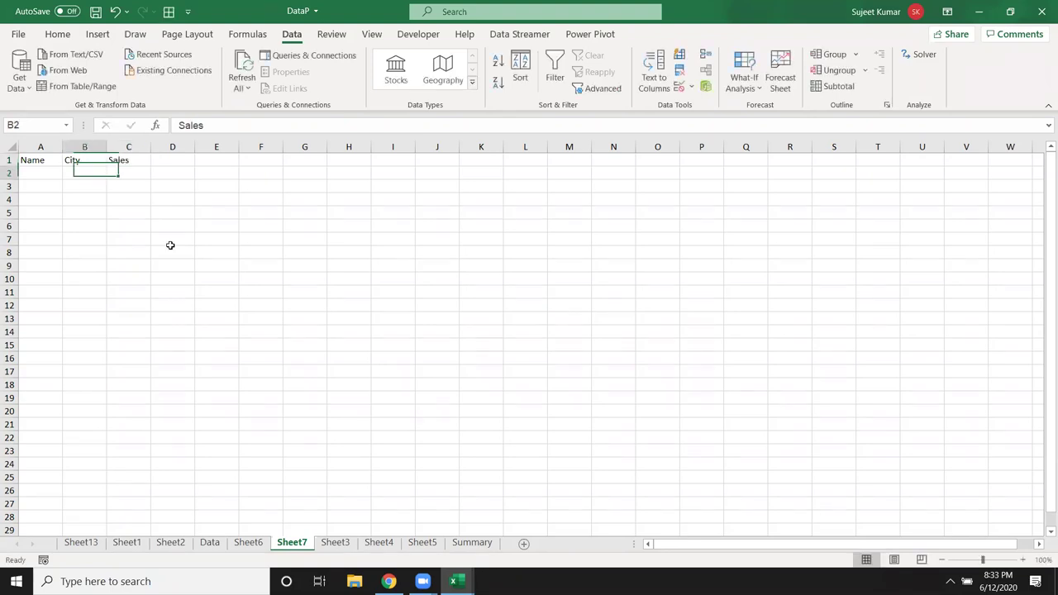
# Enter the first person's name in A2
pyautogui.press('Left')
pyautogui.write('Puja')
pyautogui.click(100, 217)
# Fill names down to A15, then enter Pune in B2 and fill cities down to B15
pyautogui.click(48, 173)
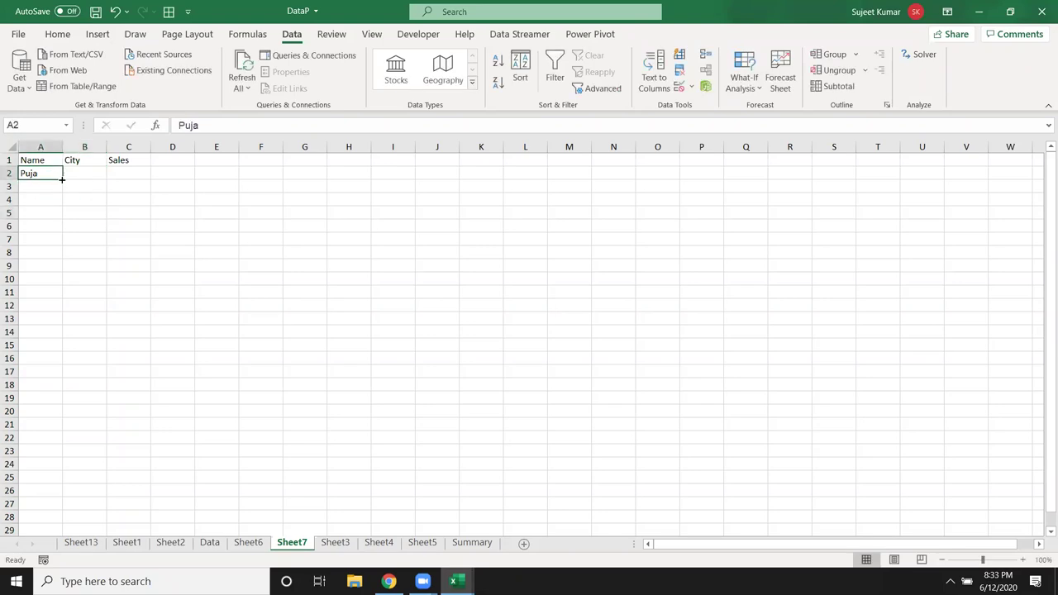
pyautogui.moveTo(57, 238); pyautogui.dragTo(59, 345)
pyautogui.click(86, 173)
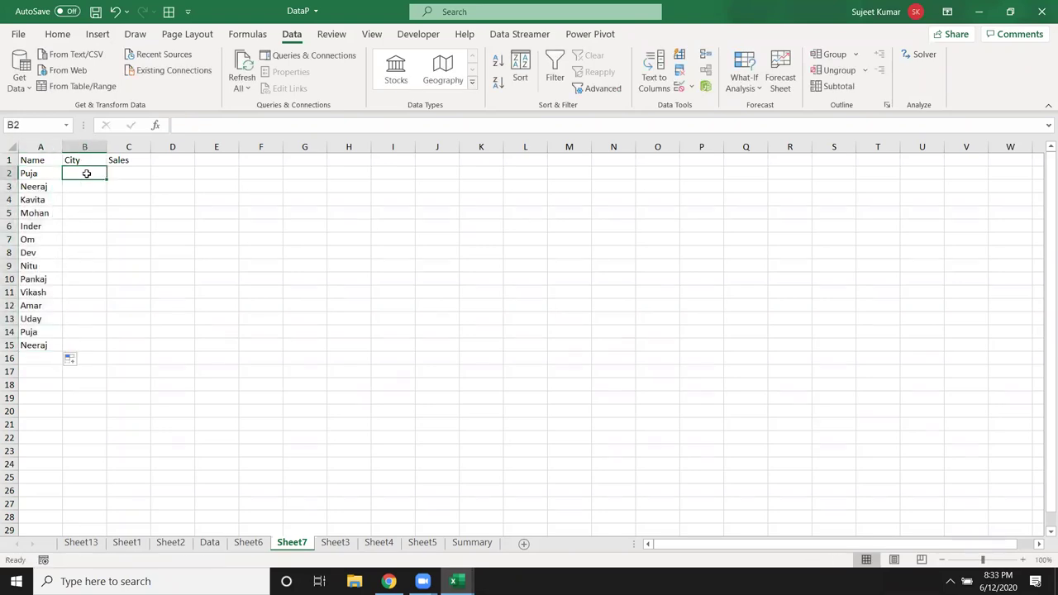
pyautogui.write('Pune')
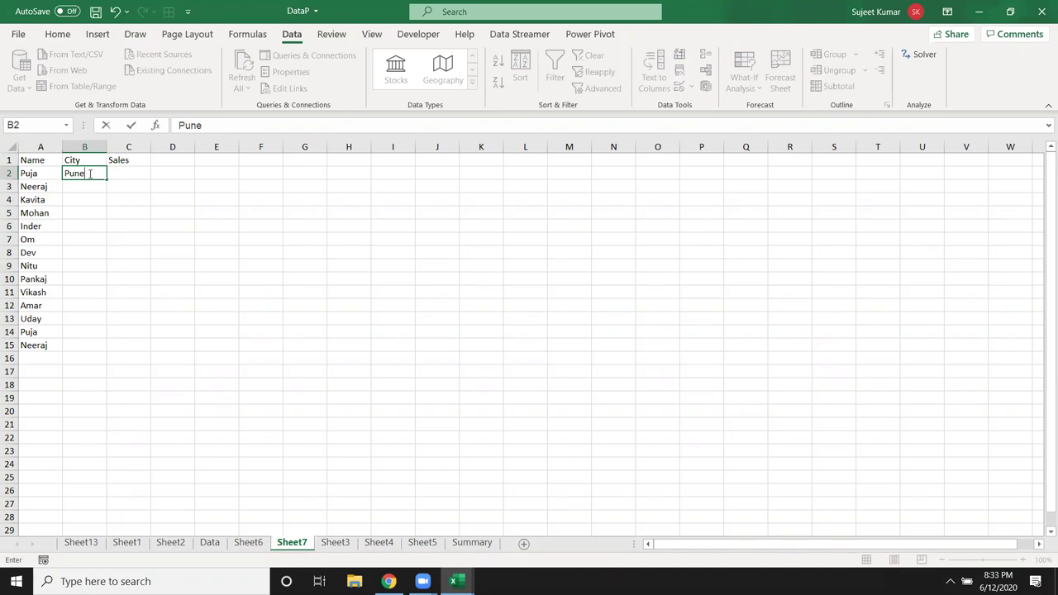
pyautogui.click(109, 204)
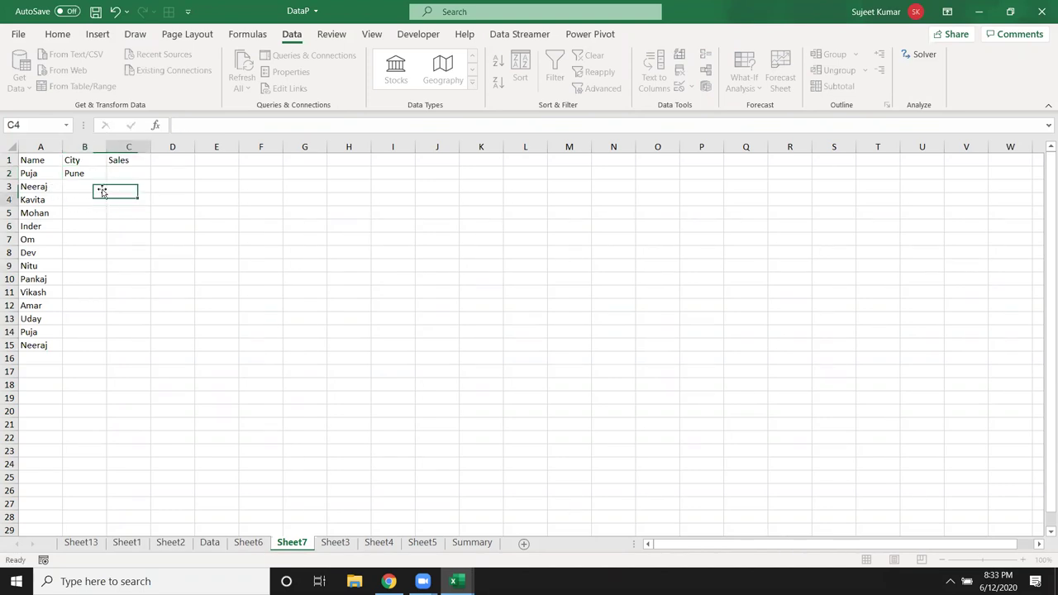
pyautogui.click(96, 173)
pyautogui.moveTo(105, 180); pyautogui.dragTo(111, 357)
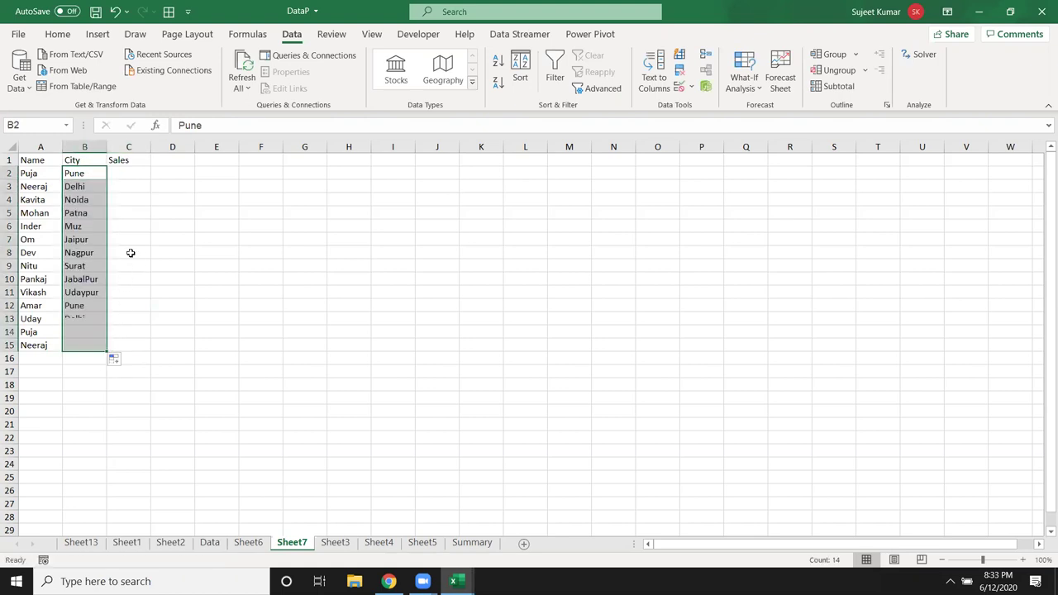
pyautogui.click(131, 173)
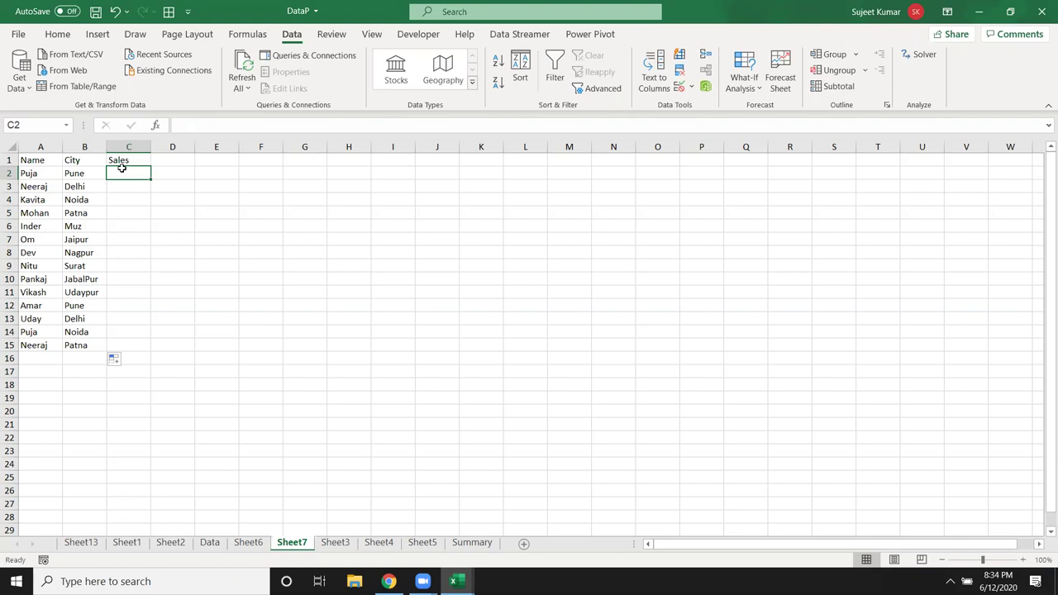
# Enter Sales values 85, 36, 45, 96, 58, 85 and 25 in C2:C8
pyautogui.write('85')
pyautogui.press('Return')
pyautogui.write('36')
pyautogui.press('Return')
pyautogui.write('45')
pyautogui.press('Return')
pyautogui.write('96')
pyautogui.press('Return')
pyautogui.write('58')
pyautogui.press('Return')
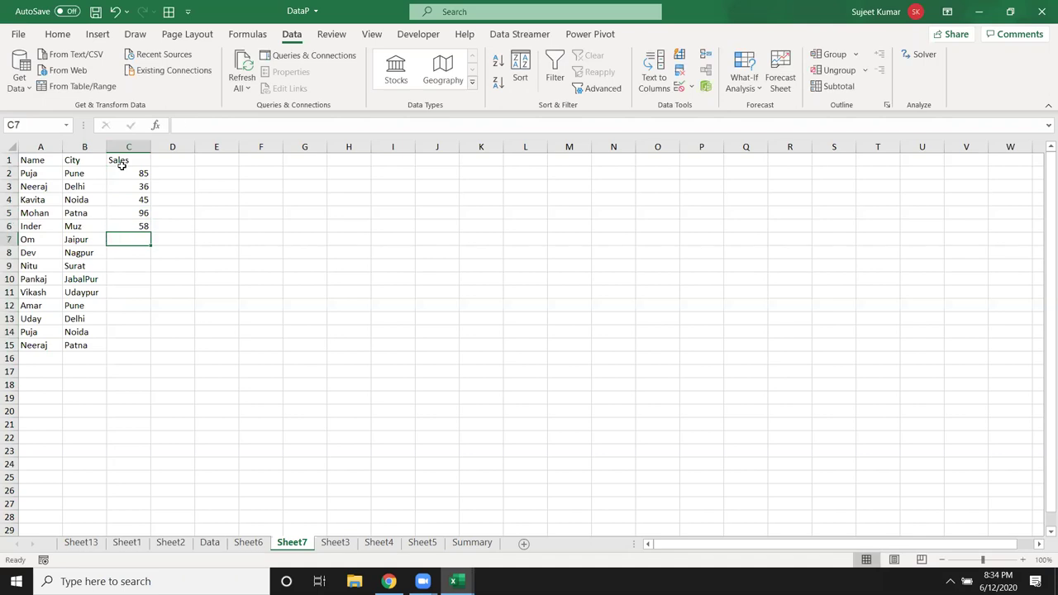
pyautogui.write('85')
pyautogui.press('Return')
pyautogui.write('25')
pyautogui.press('Return')
# Enter Sales values 65, 25, 36, 85, 25, 65 and 45 in C9:C15
pyautogui.write('65')
pyautogui.press('Return')
pyautogui.write('25')
pyautogui.press('Return')
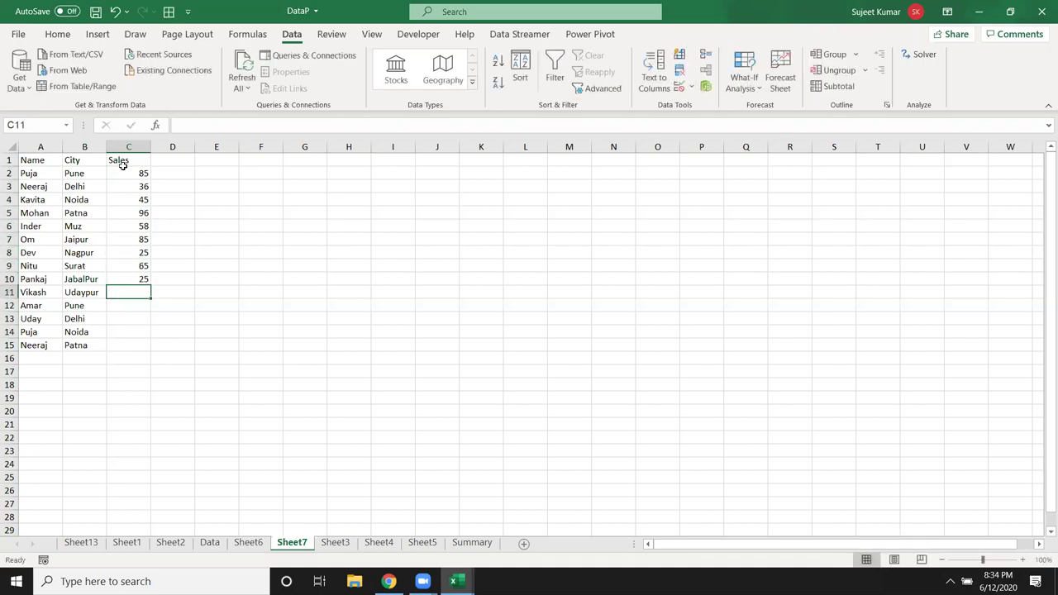
pyautogui.write('36')
pyautogui.press('Return')
pyautogui.write('85')
pyautogui.press('Return')
pyautogui.write('25')
pyautogui.press('Return')
pyautogui.write('65')
pyautogui.press('Return')
pyautogui.write('45')
pyautogui.press('Return')
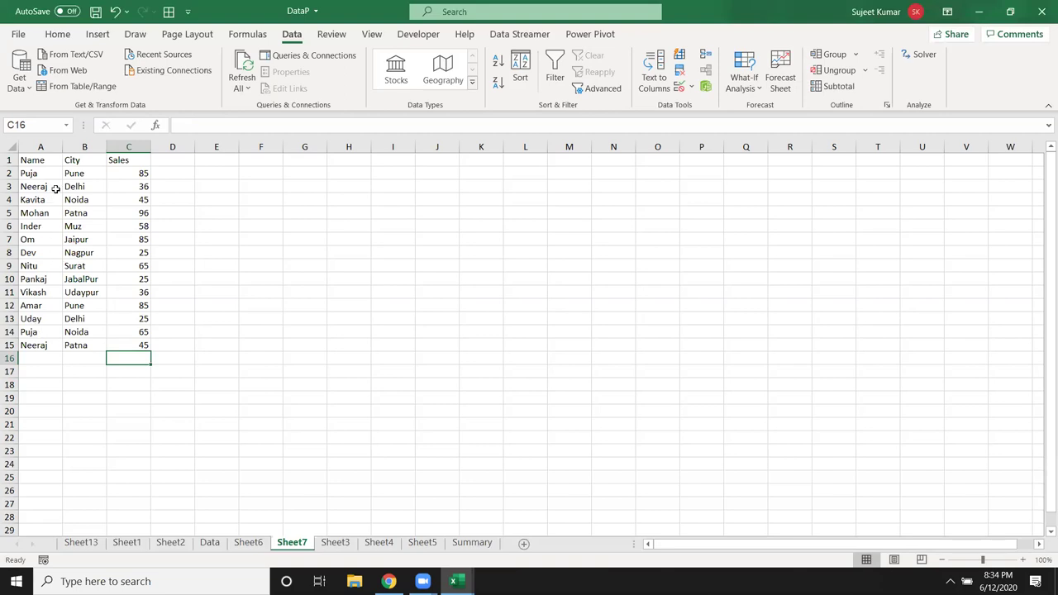
# Select the table and compare the row 14 record with row 2's name
pyautogui.moveTo(37, 161); pyautogui.dragTo(145, 349)
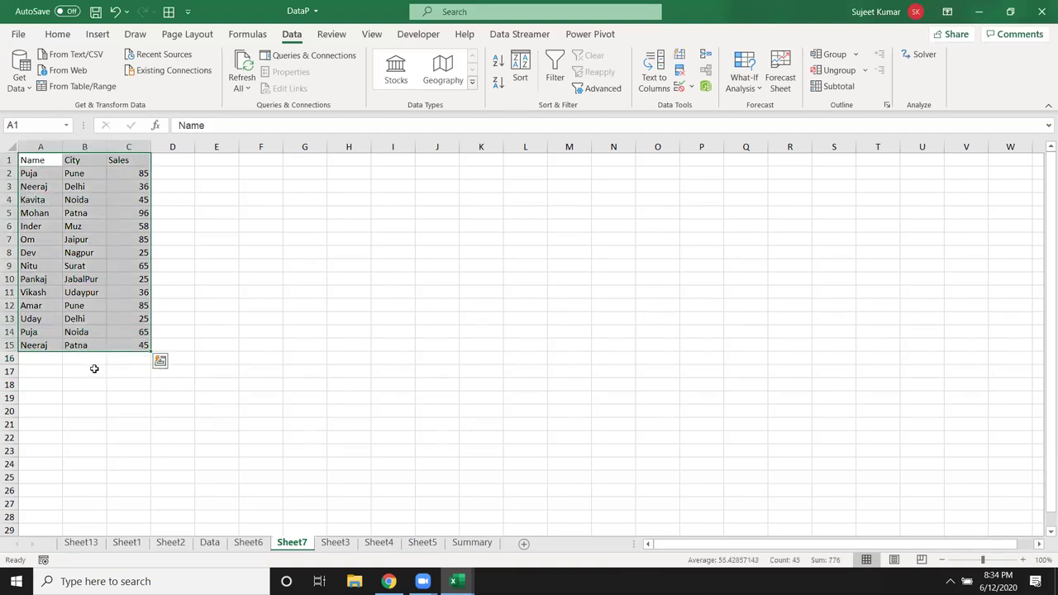
pyautogui.click(39, 339)
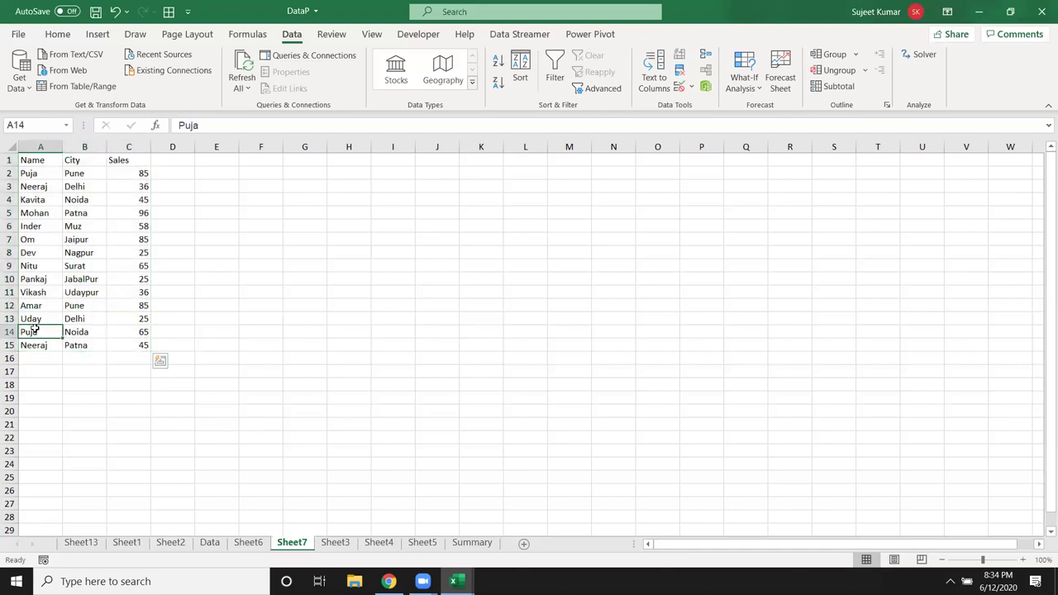
pyautogui.keyDown('ctrl'); pyautogui.click(41, 172); pyautogui.keyUp('ctrl')
pyautogui.click(81, 392)
pyautogui.moveTo(33, 332); pyautogui.dragTo(114, 331)
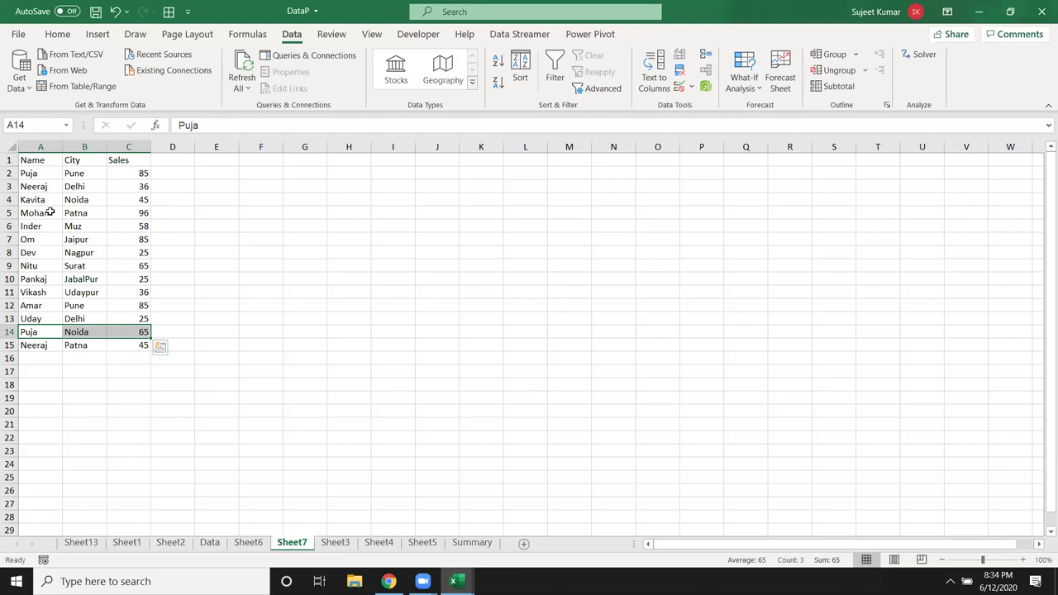
# Copy Noida from B14 into B2 and enter 65 in C2
pyautogui.click(94, 330)
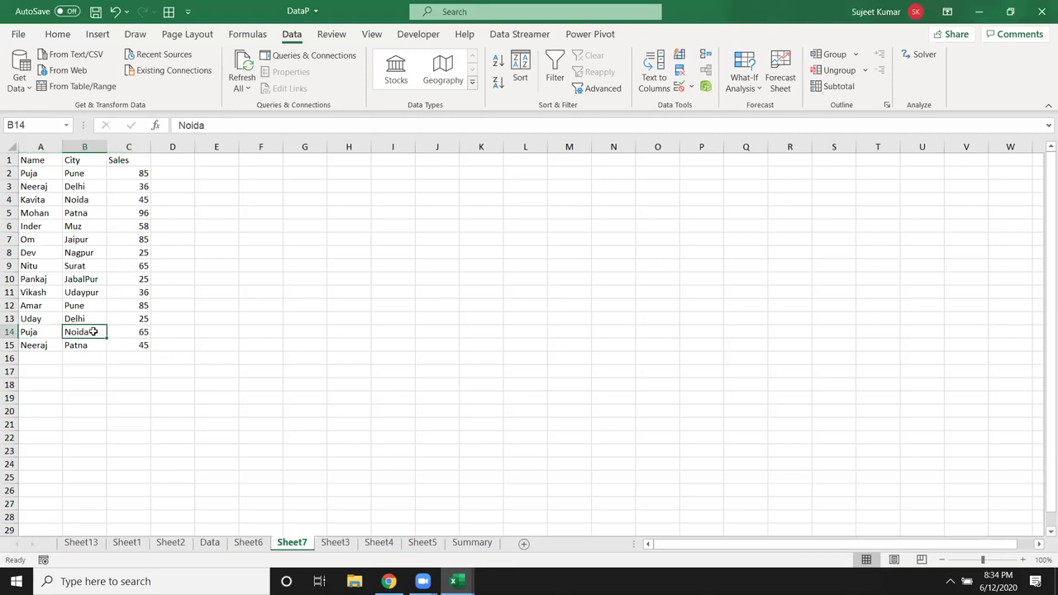
pyautogui.hotkey('ctrl', 'c')
pyautogui.click(89, 173)
pyautogui.hotkey('ctrl', 'v')
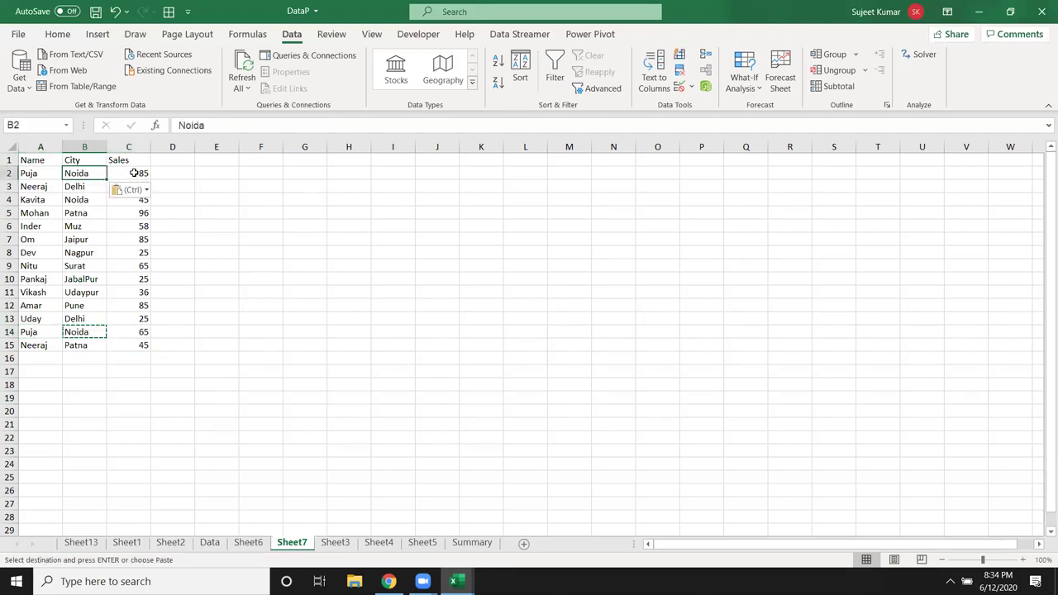
pyautogui.press('Tab')
pyautogui.write('65')
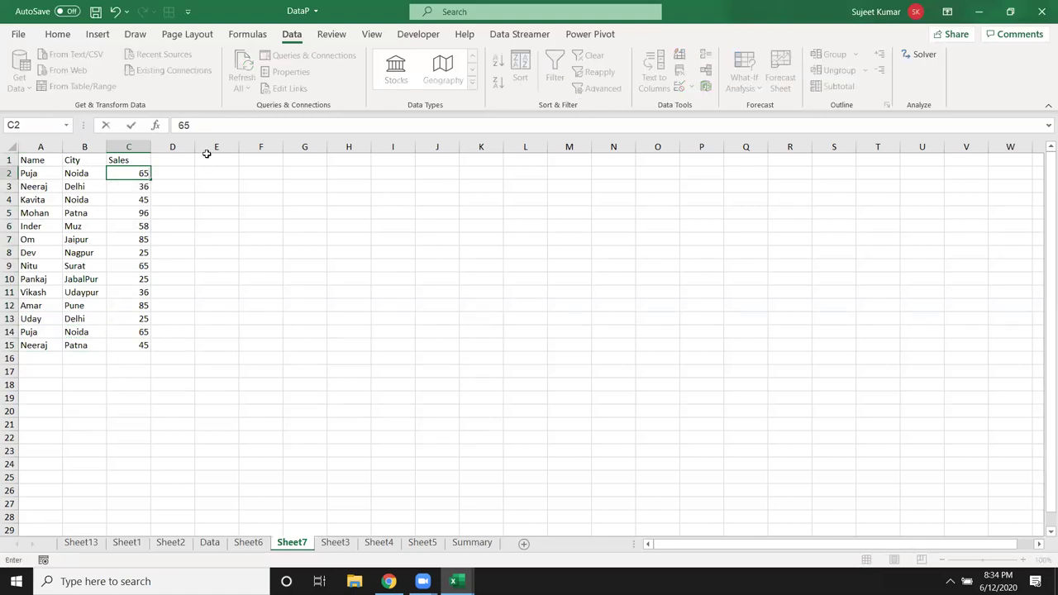
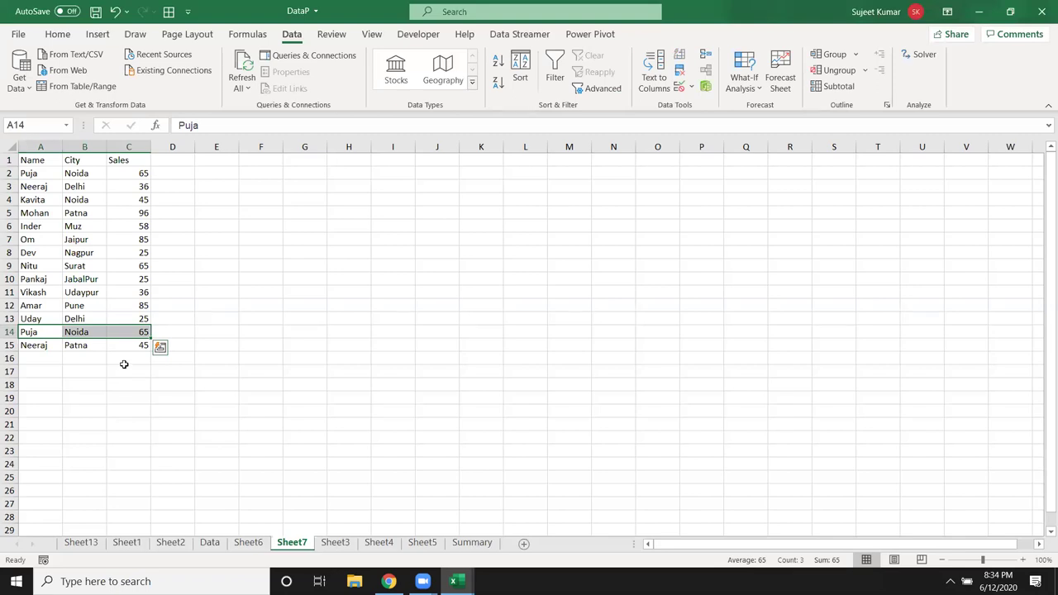
# Remove duplicate rows from A1:C15 comparing only the Name column, leaving 12 unique records
pyautogui.moveTo(37, 159)
pyautogui.mouseDown()
pyautogui.moveTo(152, 362)
pyautogui.moveTo(147, 349)
pyautogui.mouseUp()
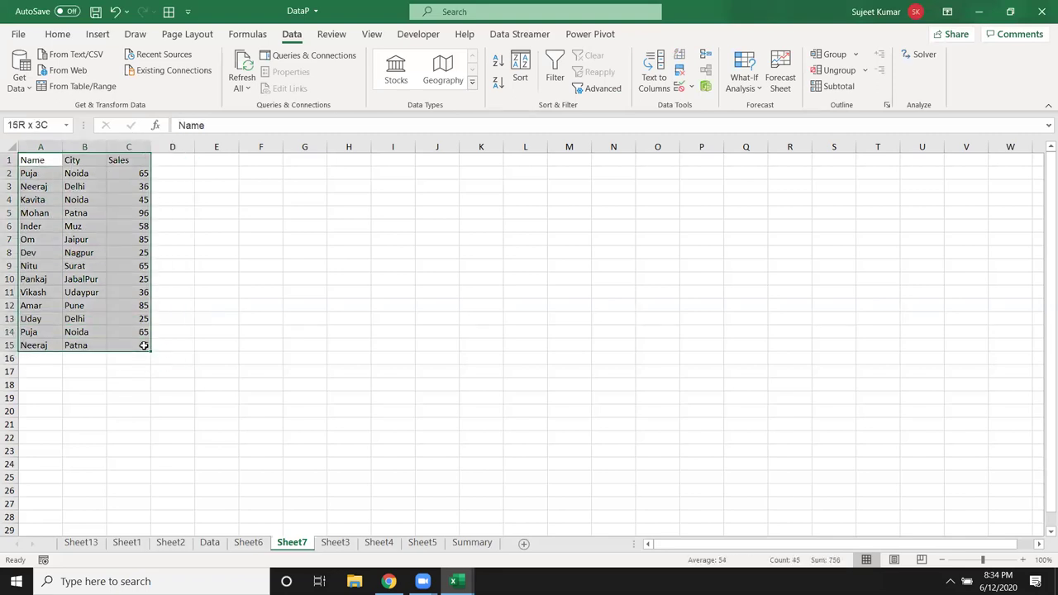
pyautogui.click(678, 72)
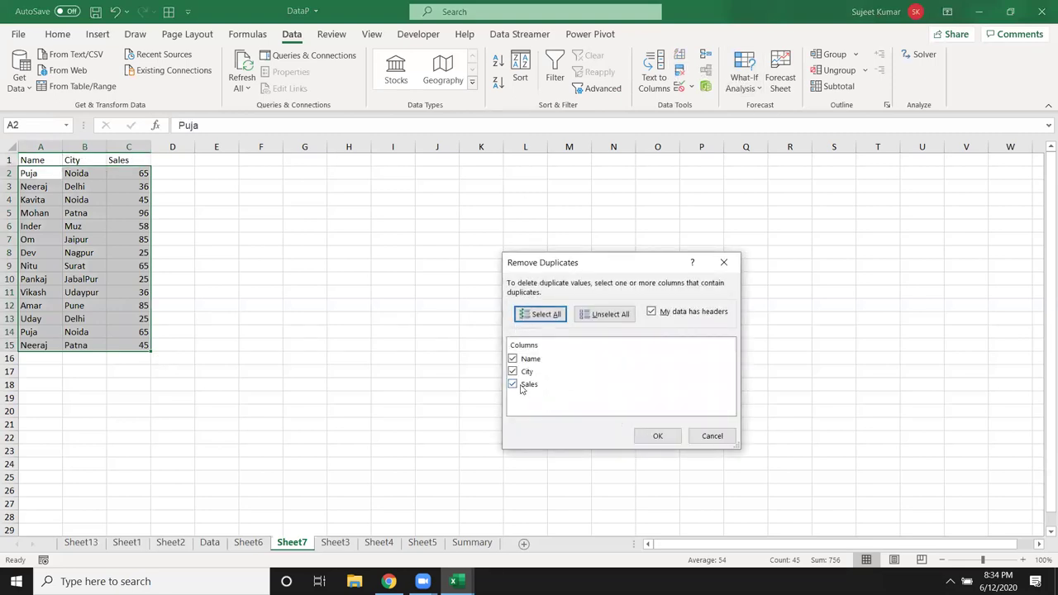
pyautogui.click(512, 372)
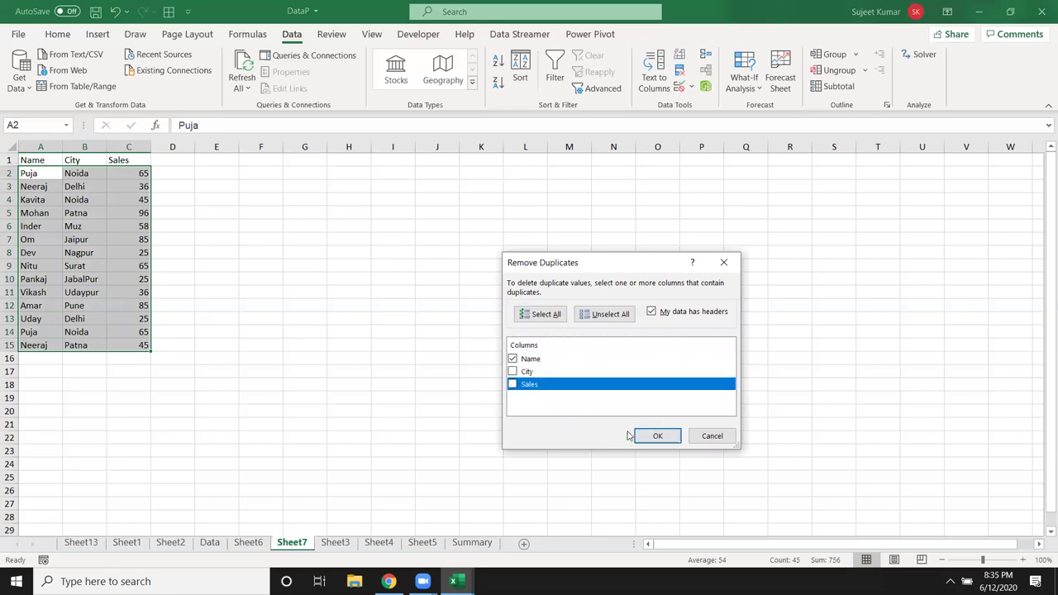
pyautogui.click(646, 437)
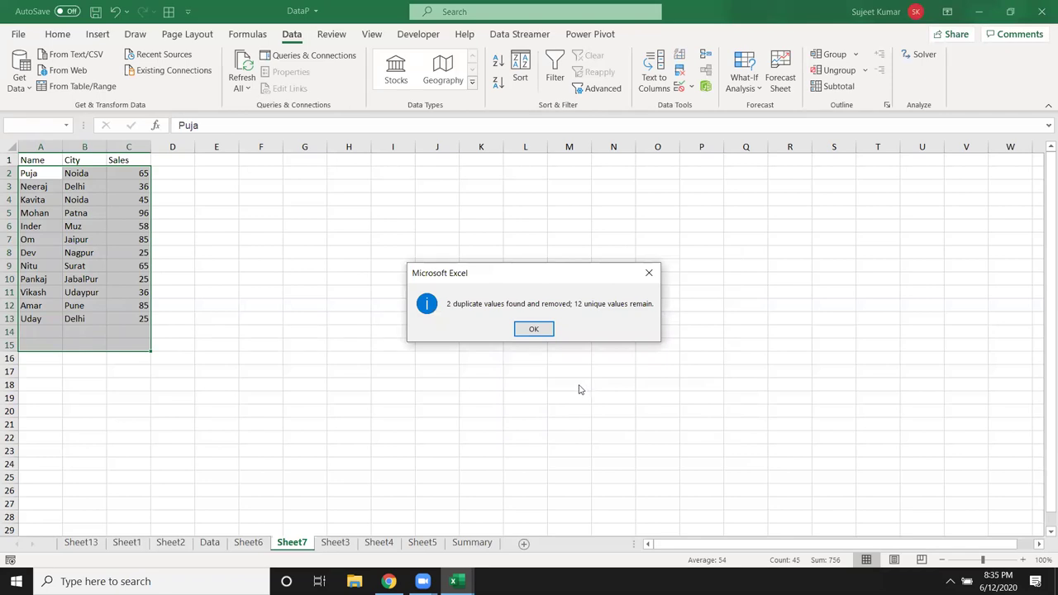
pyautogui.click(539, 330)
pyautogui.click(30, 307)
# Fill rows 7–13 down to row 19 as a series, then select A1:C19
pyautogui.moveTo(48, 320); pyautogui.dragTo(83, 319)
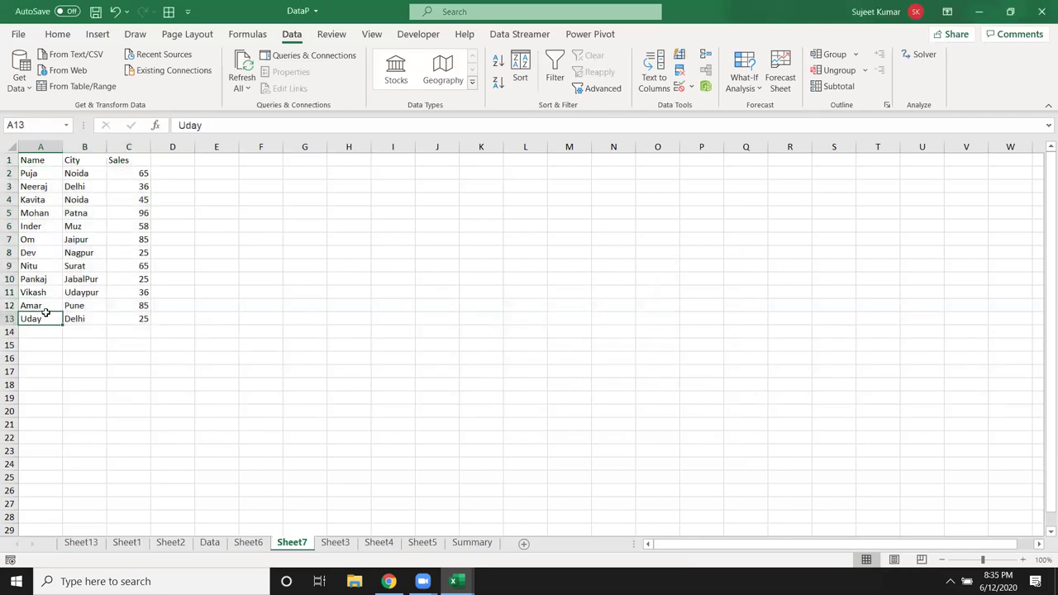
pyautogui.moveTo(39, 242)
pyautogui.mouseDown()
pyautogui.moveTo(168, 268)
pyautogui.moveTo(151, 326)
pyautogui.moveTo(152, 404)
pyautogui.mouseUp()
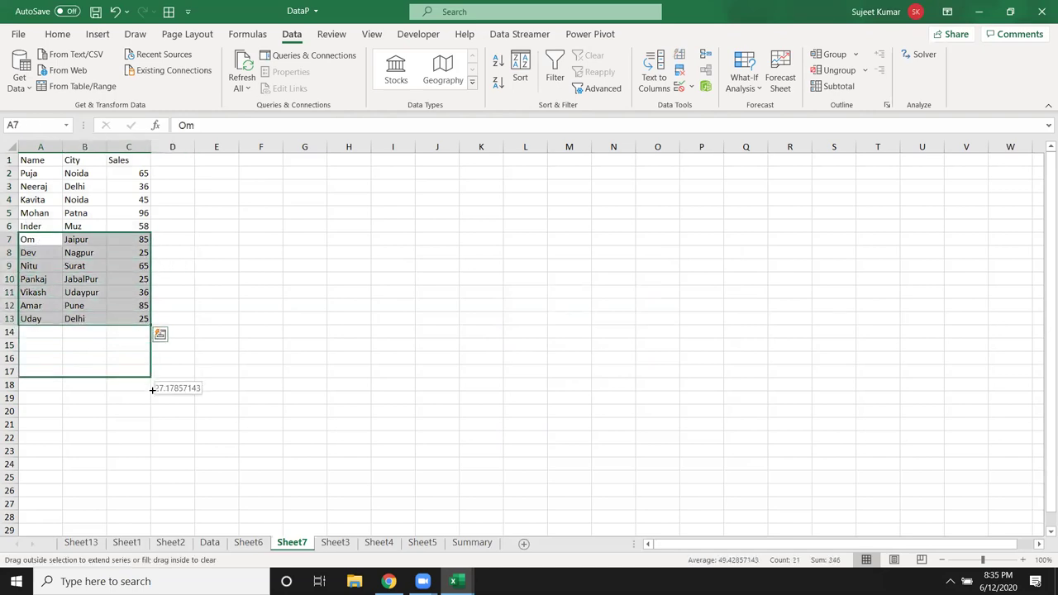
pyautogui.click(56, 187)
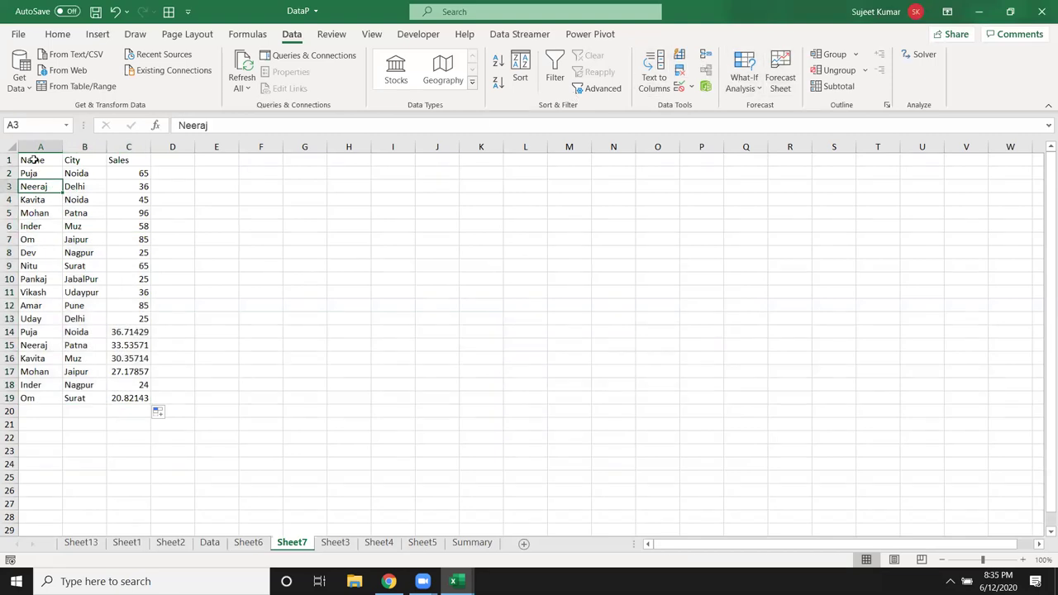
pyautogui.moveTo(33, 160); pyautogui.dragTo(124, 400)
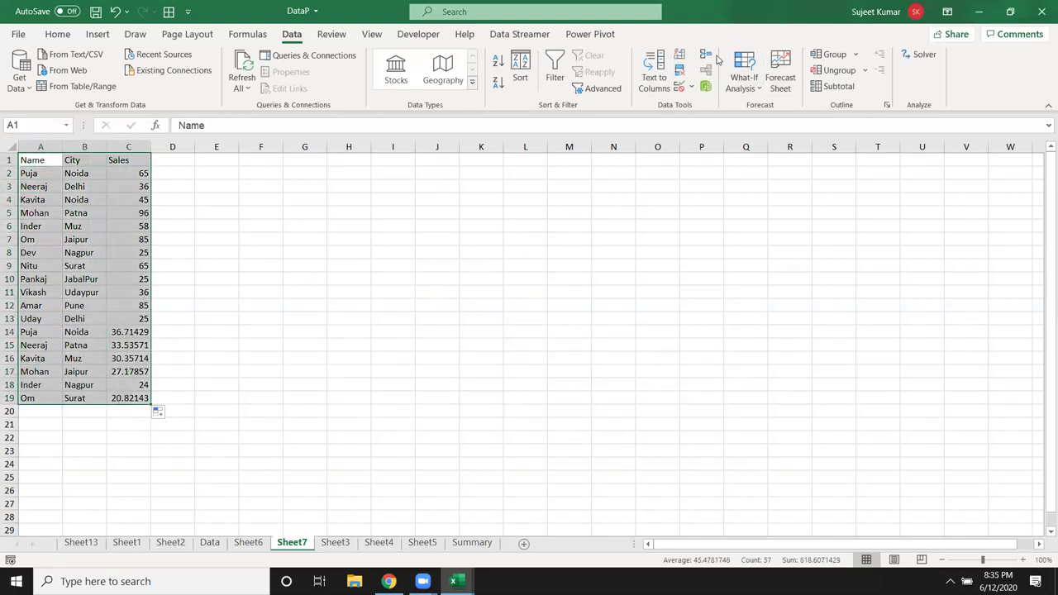
pyautogui.click(680, 72)
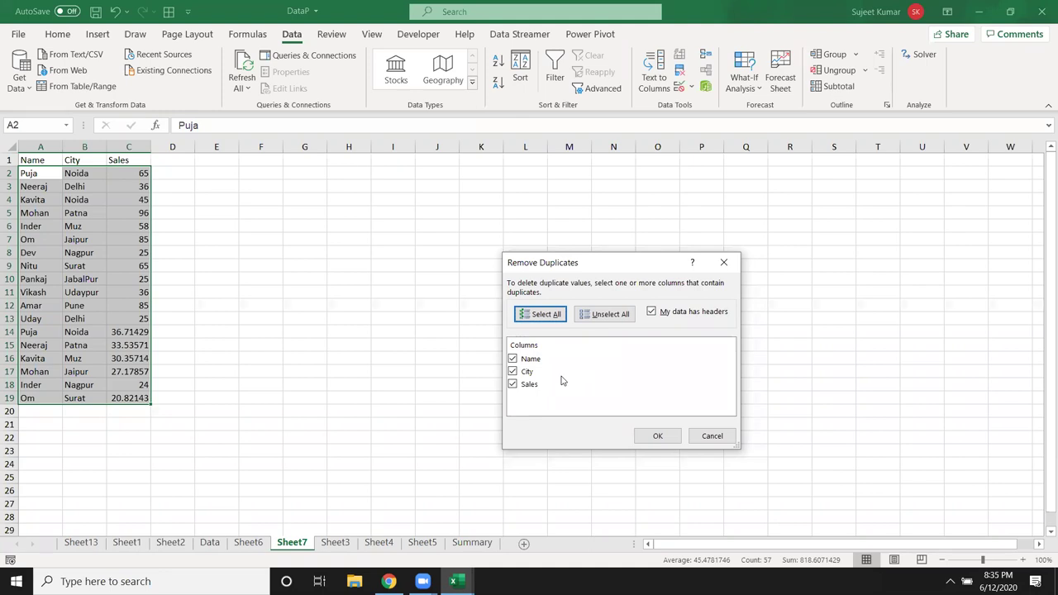
pyautogui.click(711, 436)
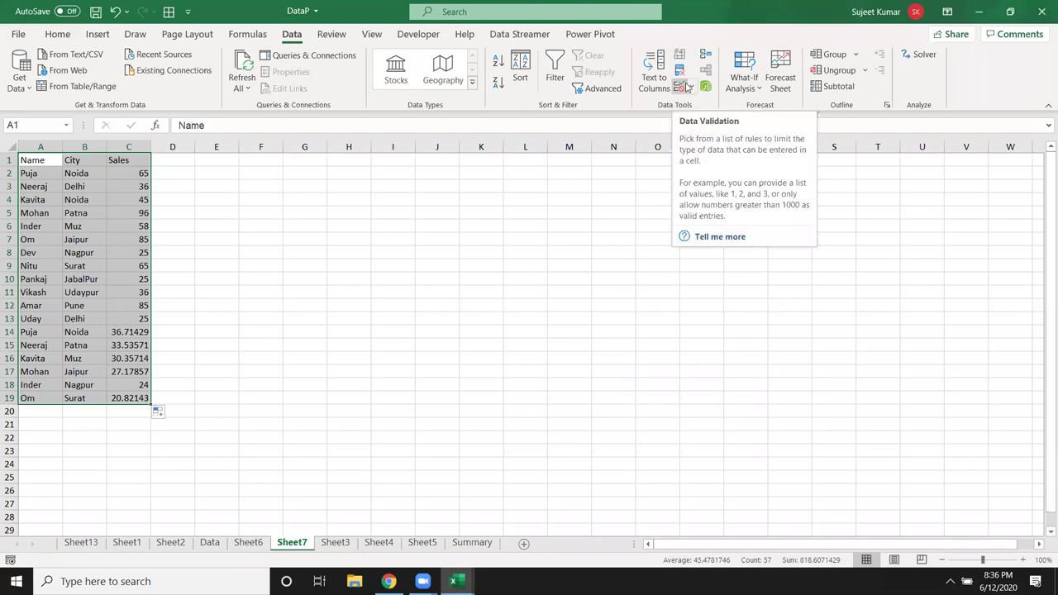
pyautogui.click(312, 185)
pyautogui.click(380, 162)
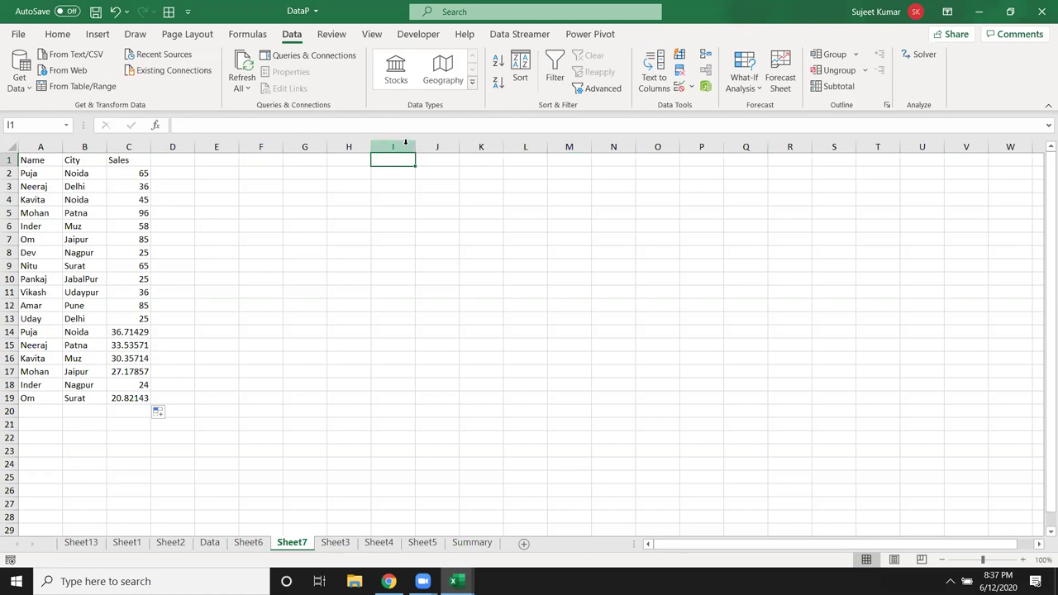
# Allow only whole numbers from 500 to 5000 in column I
pyautogui.click(392, 146)
pyautogui.click(679, 87)
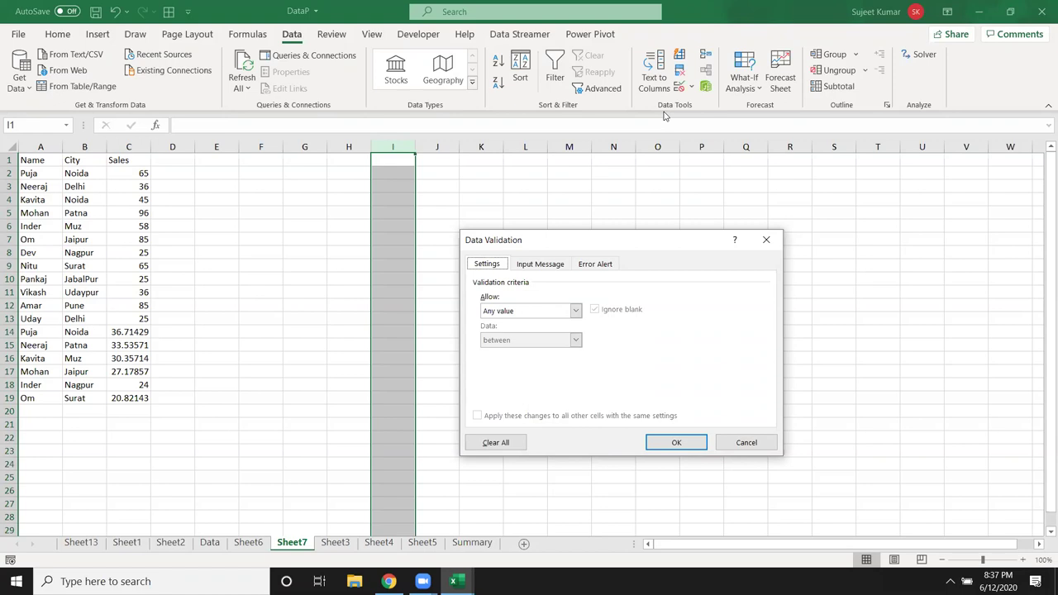
pyautogui.click(559, 311)
pyautogui.click(548, 332)
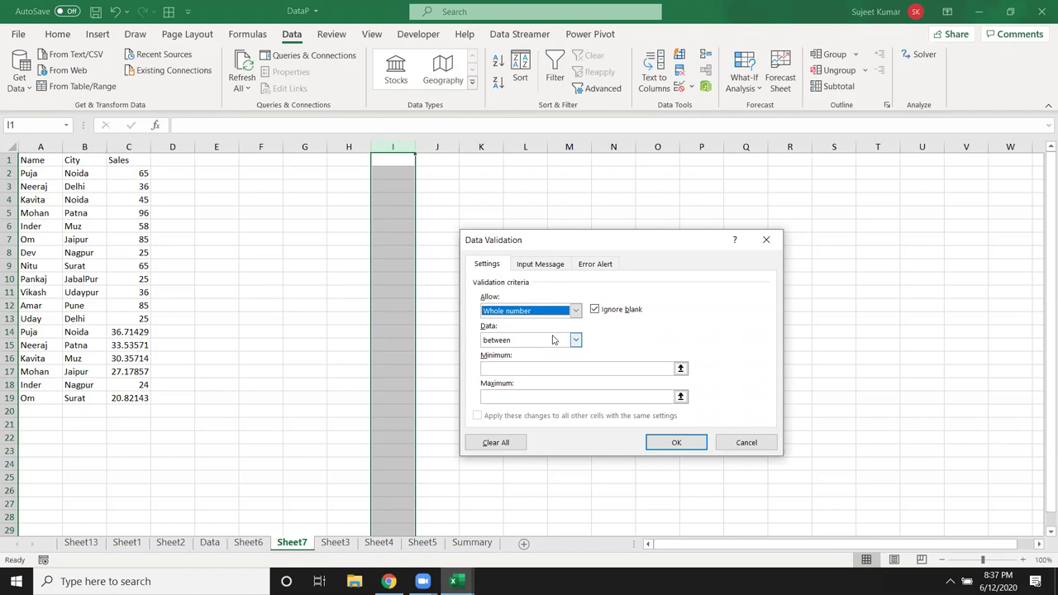
pyautogui.click(532, 368)
pyautogui.write('500')
pyautogui.press('Tab')
pyautogui.write('5000')
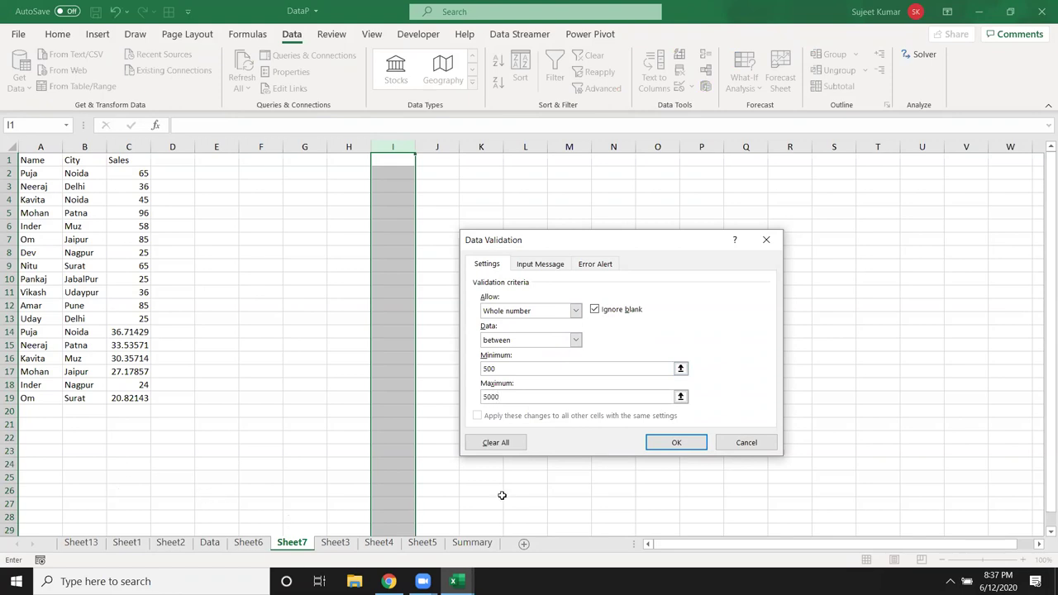
pyautogui.click(676, 443)
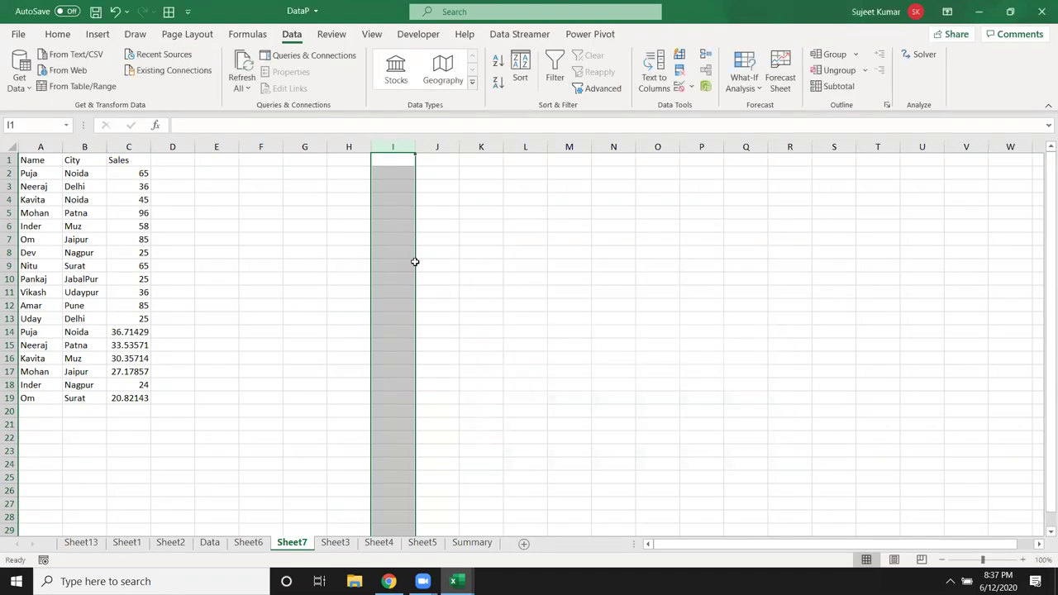
# Enter 5 in I3, see it rejected, and retry with 1500
pyautogui.click(385, 191)
pyautogui.write('5')
pyautogui.press('Return')
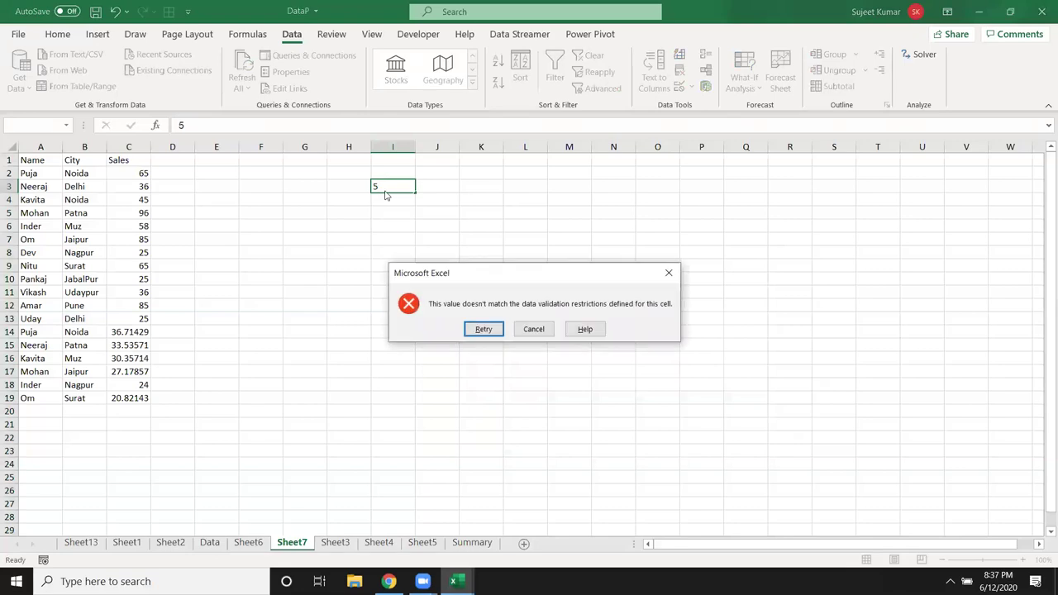
pyautogui.press('Return')
pyautogui.press('Return')
pyautogui.press('Return')
pyautogui.write('1500')
# Try 1500.30 as an entry and cancel the validation error
pyautogui.press('Return')
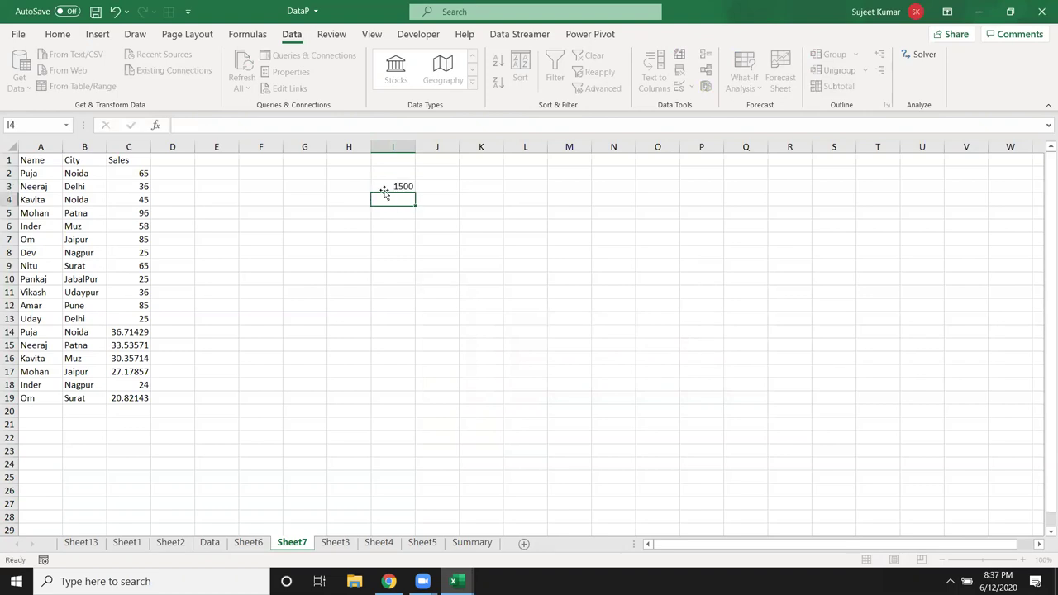
pyautogui.write('1500.30')
pyautogui.press('Return')
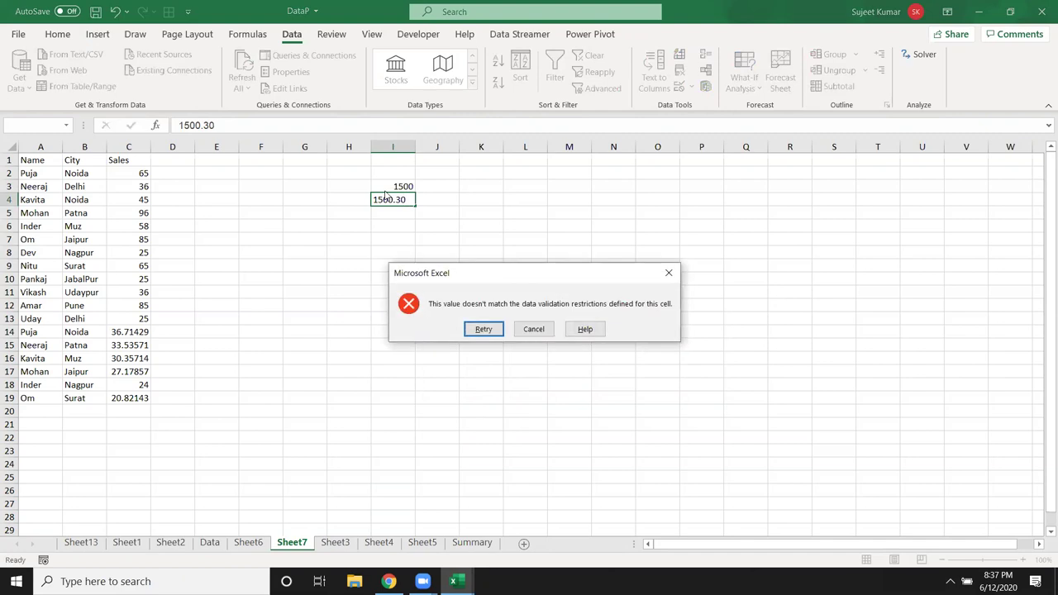
pyautogui.press('Escape')
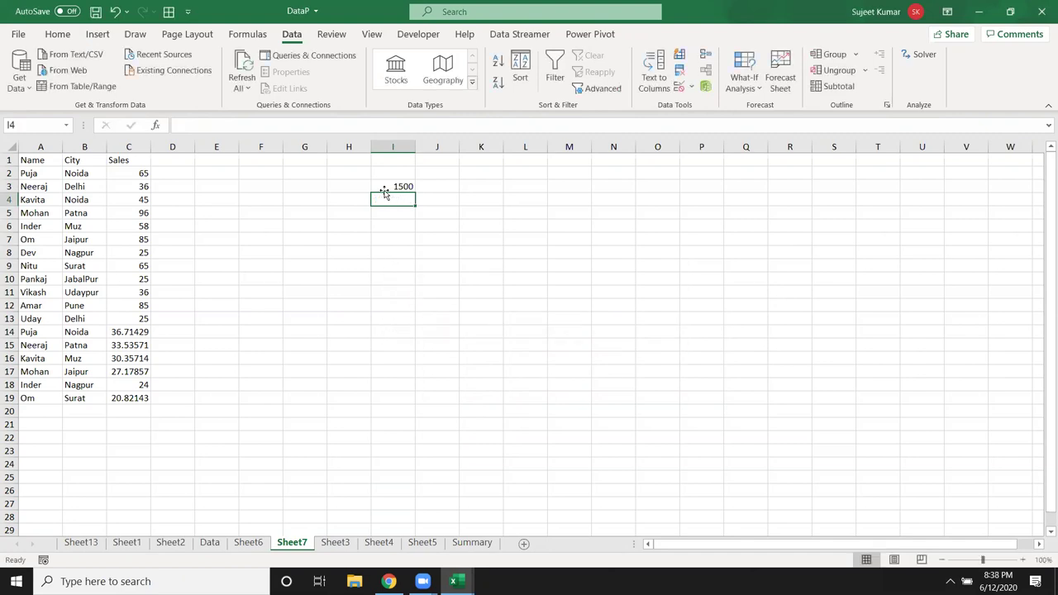
pyautogui.click(392, 236)
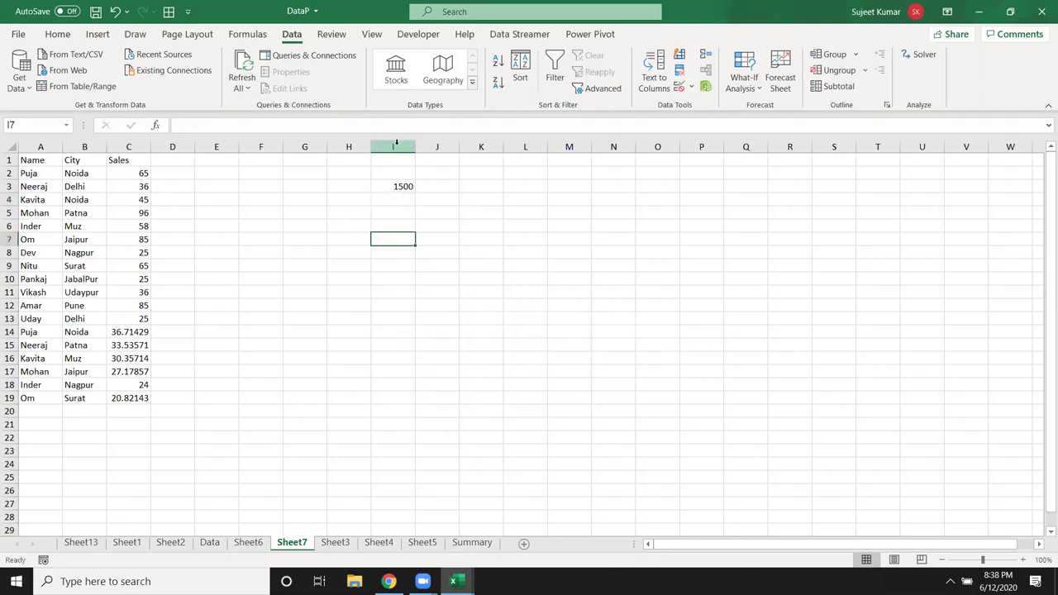
# Switch column I's validation to Decimal between 500 and 5000, then close the dialog
pyautogui.click(394, 143)
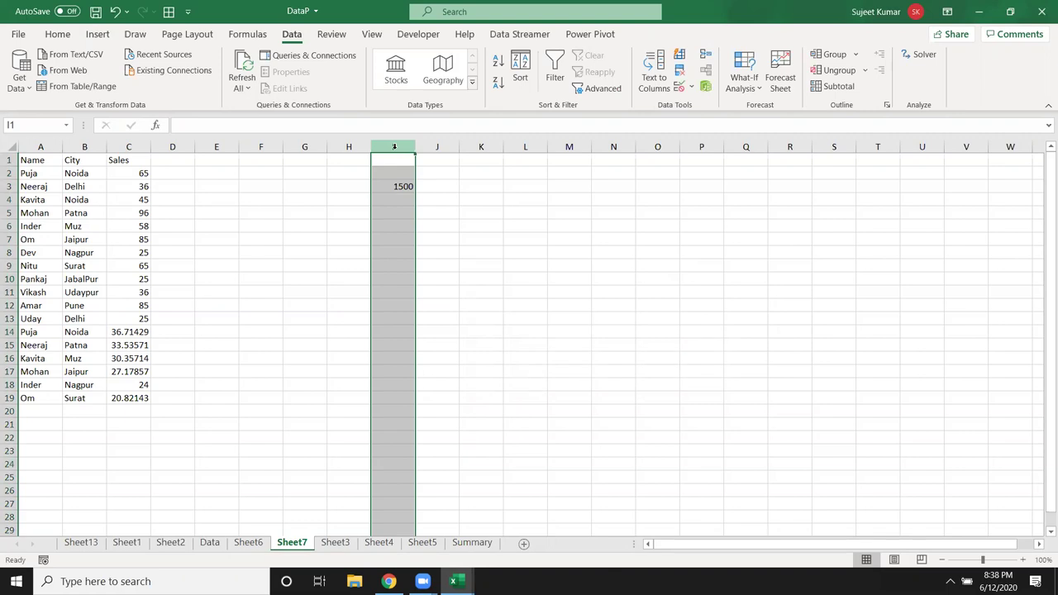
pyautogui.click(471, 184)
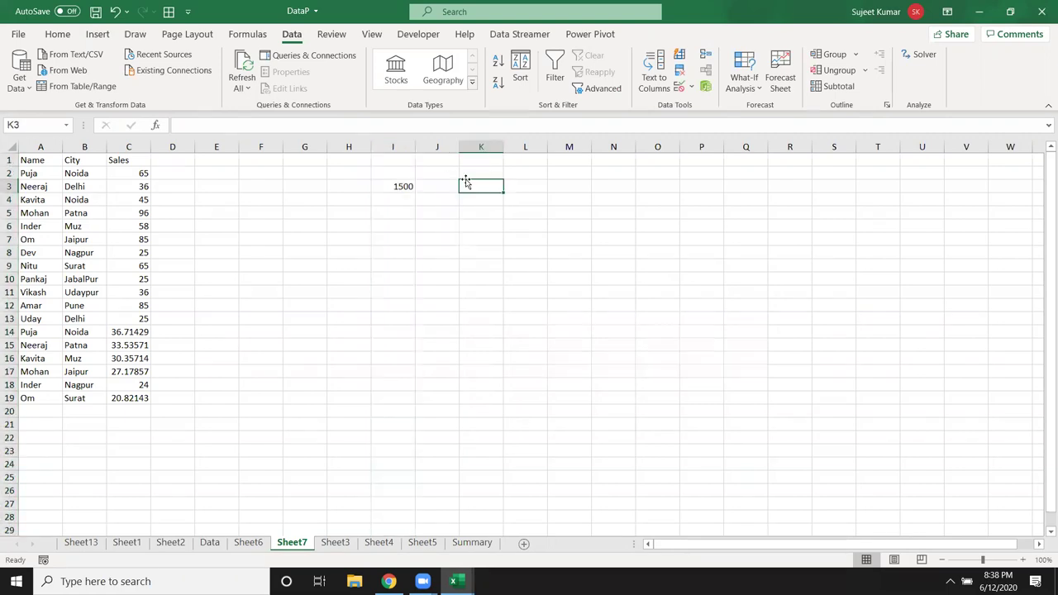
pyautogui.click(388, 147)
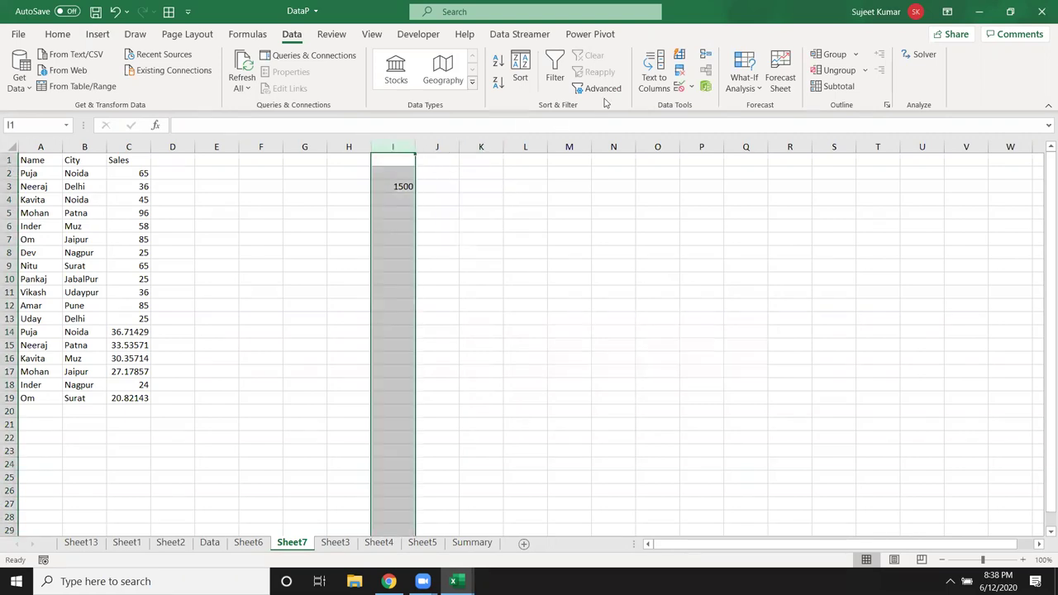
pyautogui.click(682, 86)
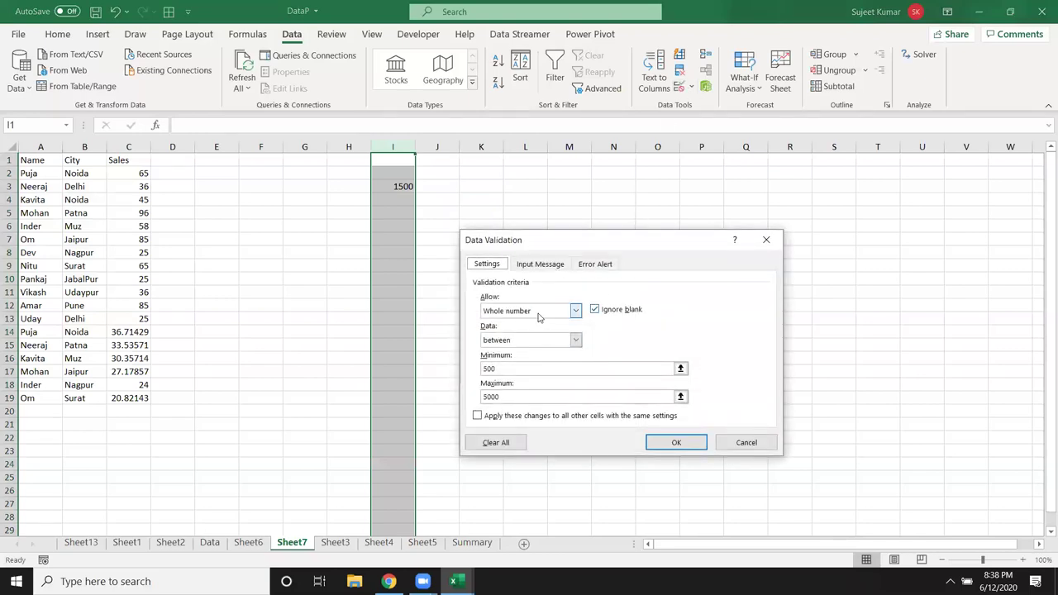
pyautogui.click(542, 314)
pyautogui.click(534, 339)
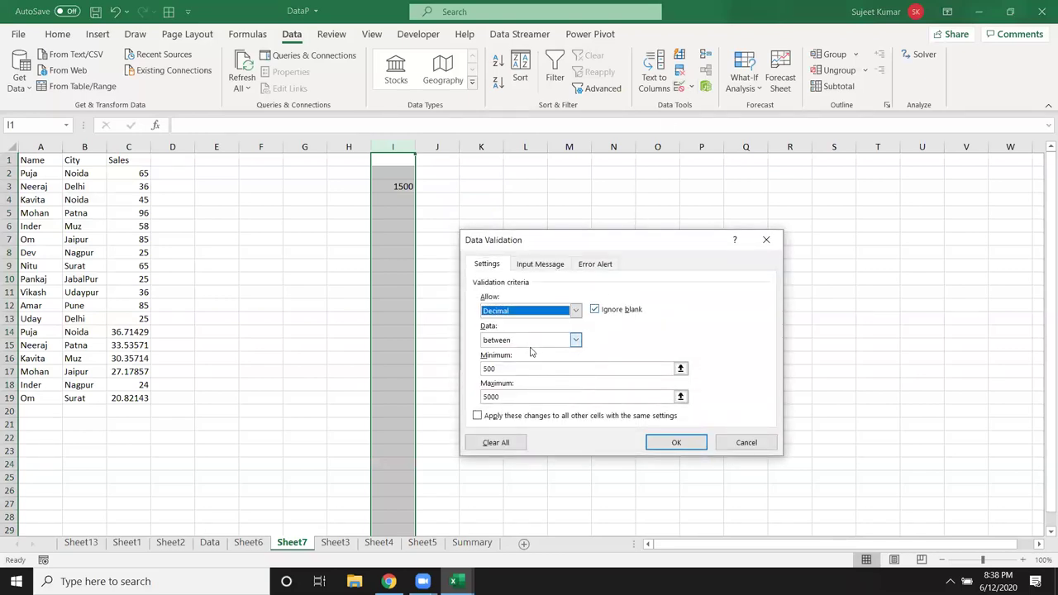
pyautogui.click(530, 342)
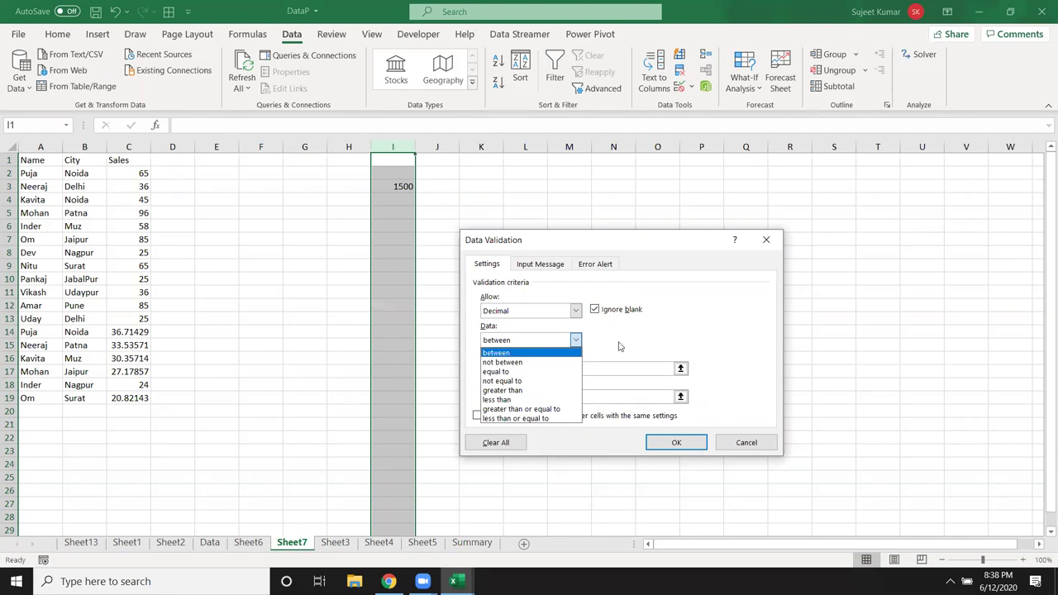
pyautogui.click(576, 311)
pyautogui.click(552, 316)
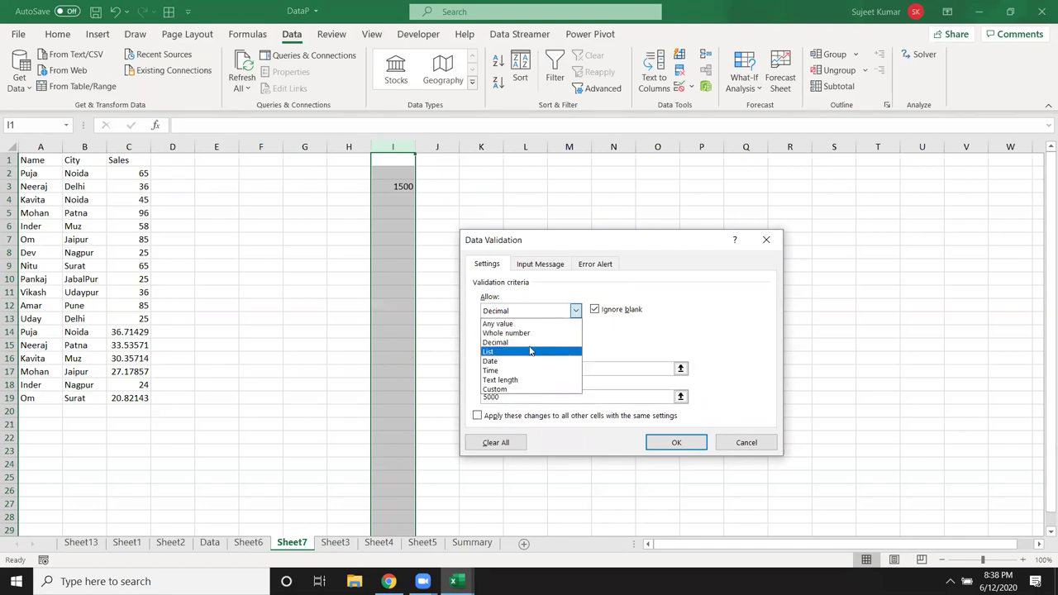
pyautogui.click(766, 239)
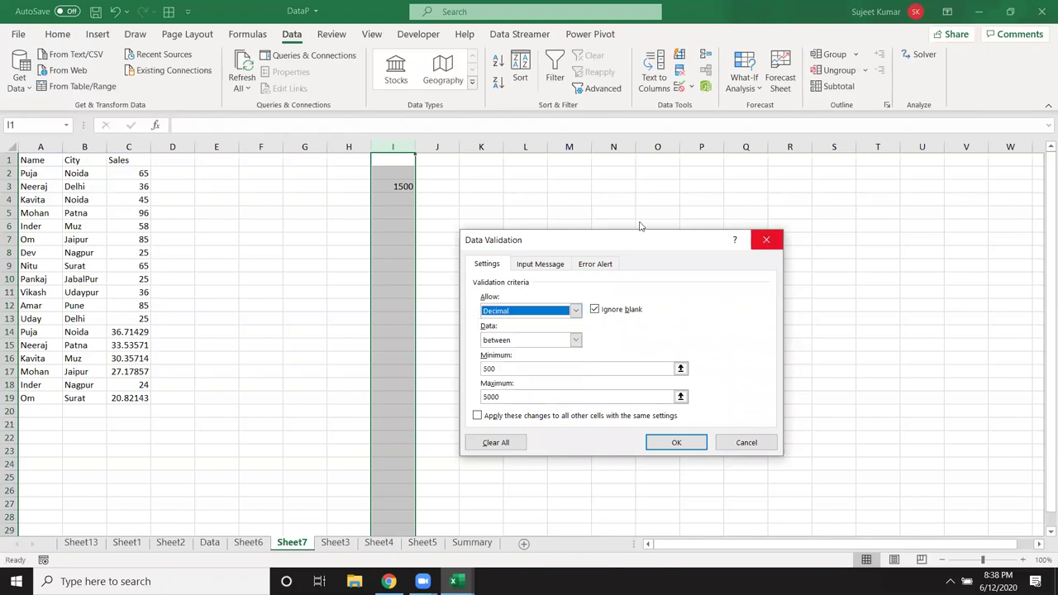
pyautogui.press('Escape')
# Enter the heading City in K1
pyautogui.click(486, 165)
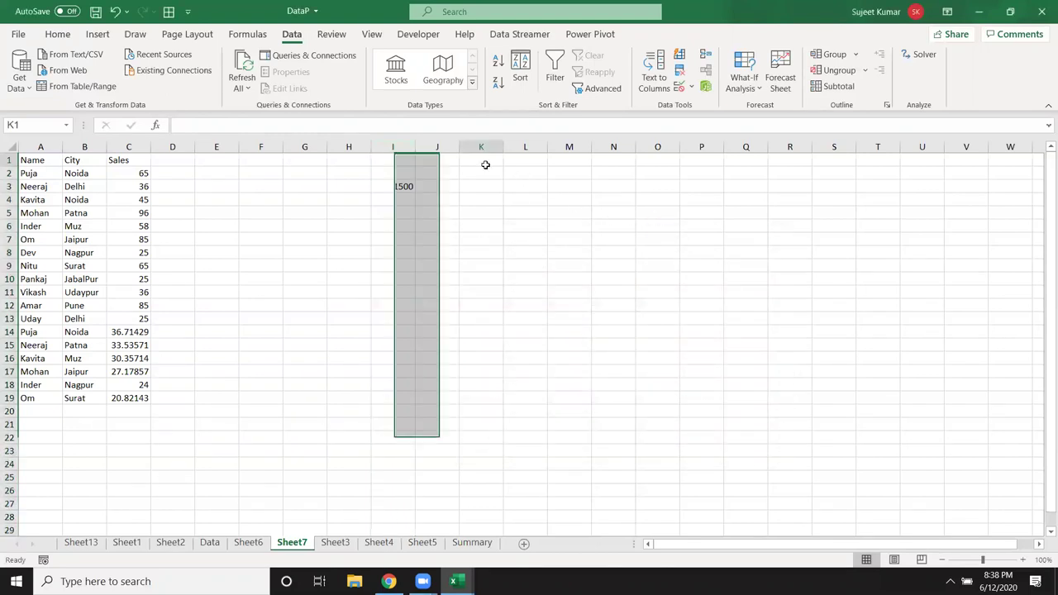
pyautogui.write('City')
pyautogui.press('Return')
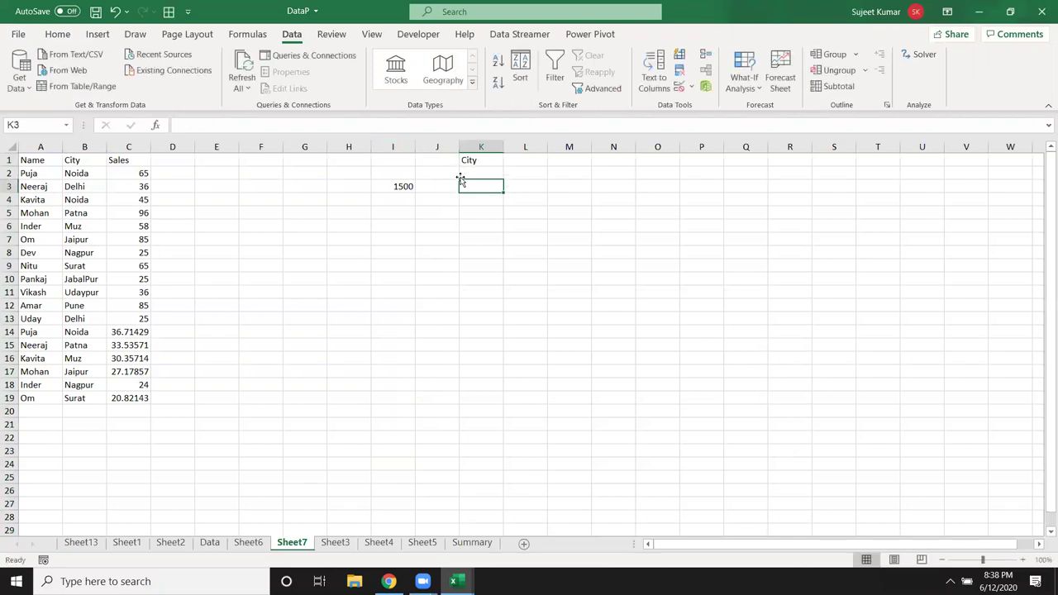
# Give column K a List validation sourced from =$B$2:$B$16
pyautogui.click(481, 149)
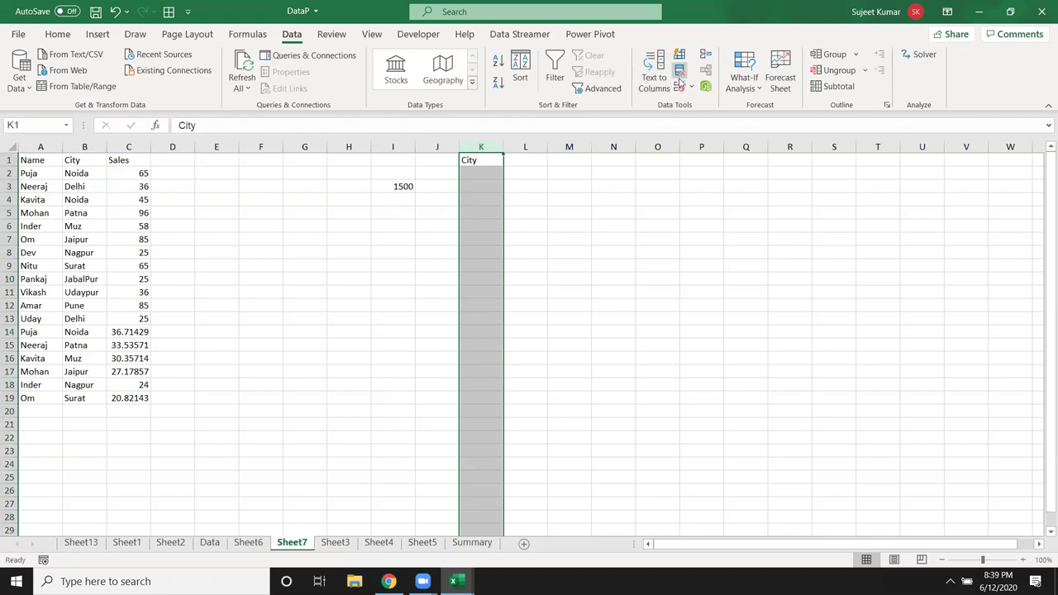
pyautogui.click(678, 87)
pyautogui.click(498, 311)
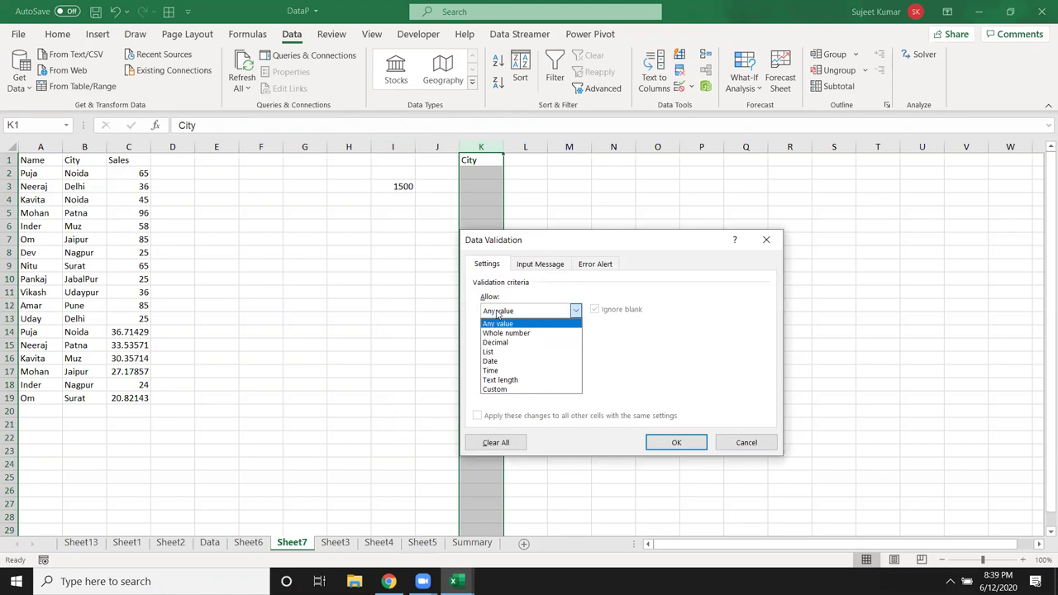
pyautogui.click(493, 352)
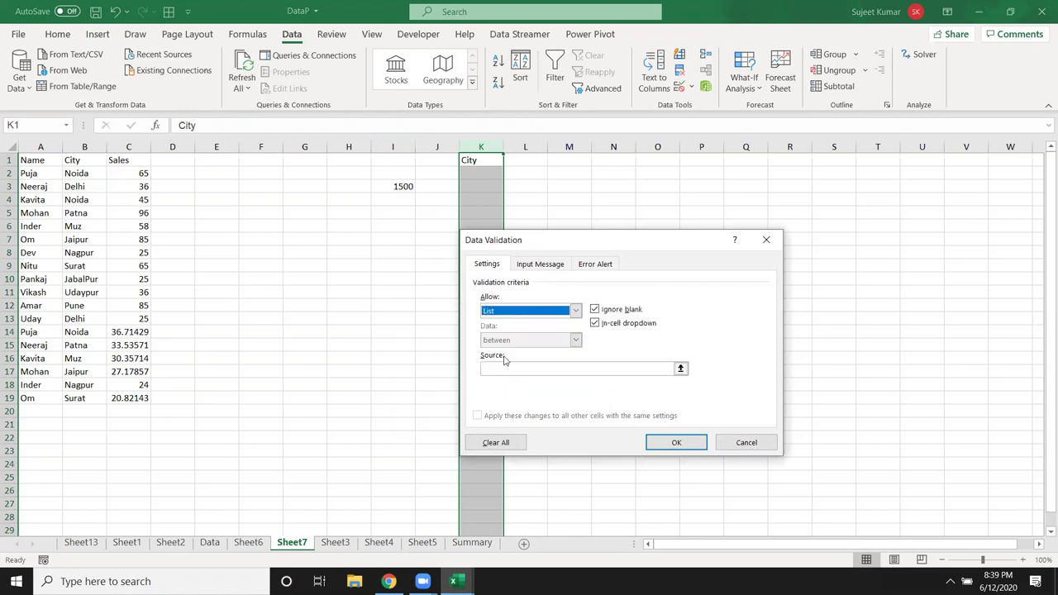
pyautogui.click(503, 366)
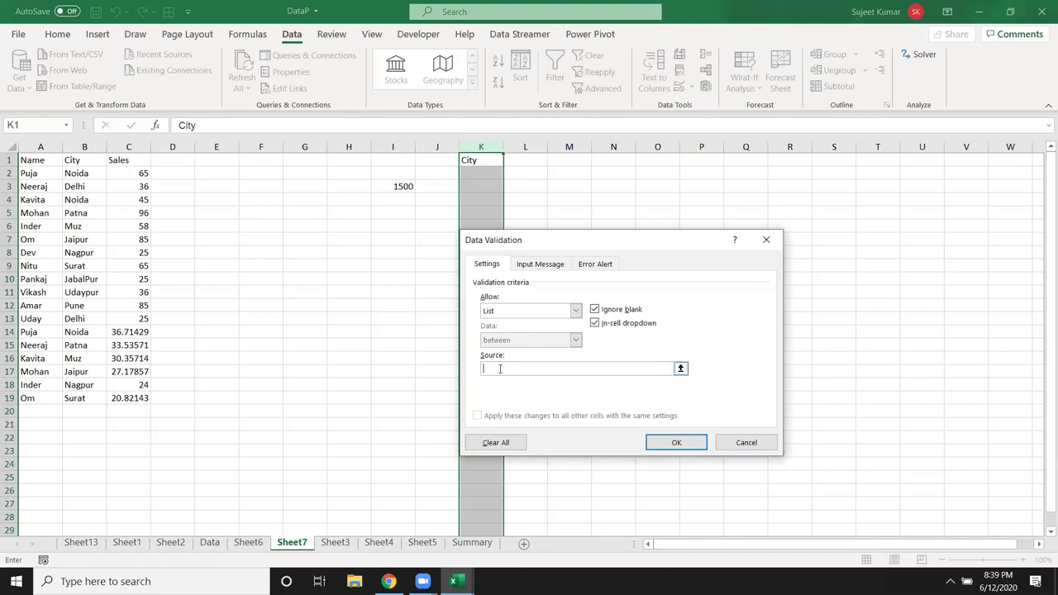
pyautogui.write('Del')
pyautogui.write('hi,Pune')
pyautogui.write('Tata')
pyautogui.press('BackSpace')
pyautogui.press('BackSpace')
pyautogui.press('BackSpace')
pyautogui.press('BackSpace')
pyautogui.press('BackSpace')
pyautogui.press('BackSpace')
pyautogui.press('BackSpace')
pyautogui.press('BackSpace')
pyautogui.moveTo(74, 173); pyautogui.dragTo(81, 355)
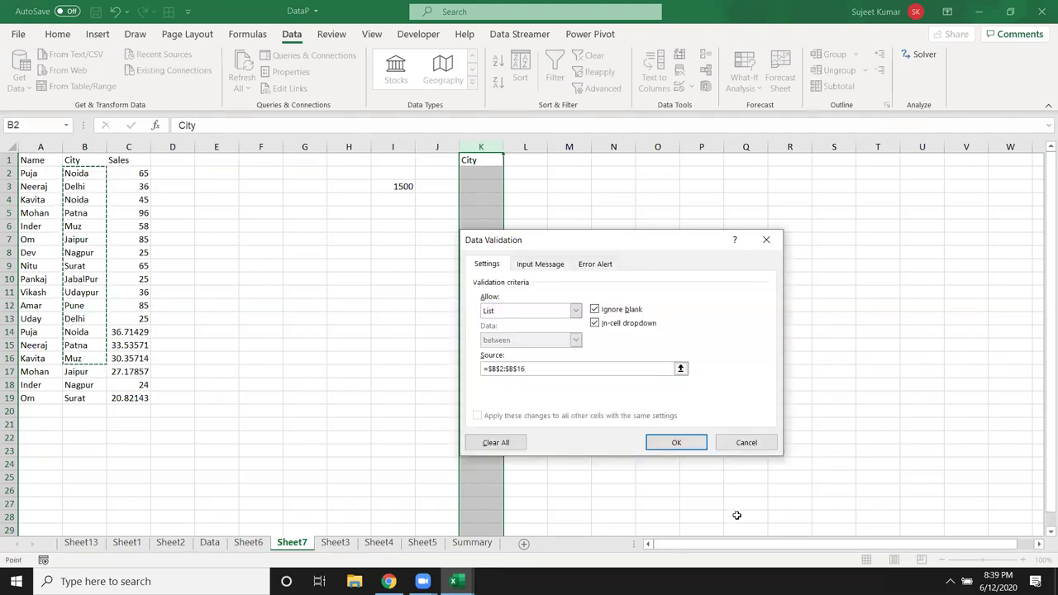
pyautogui.click(676, 444)
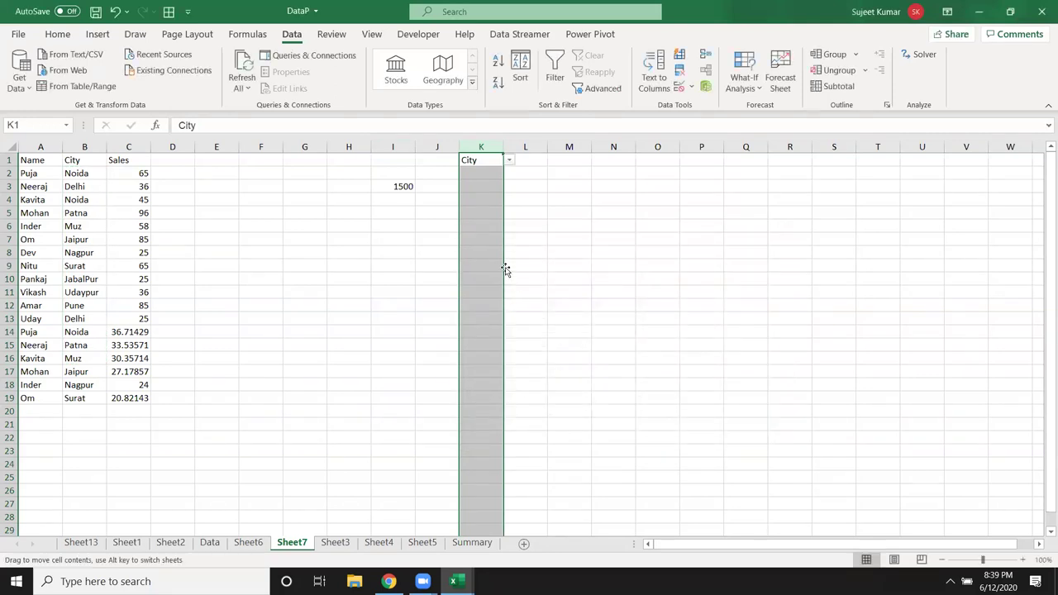
# Pick Noida from the city drop-down in K4 and K8
pyautogui.click(492, 197)
pyautogui.click(509, 199)
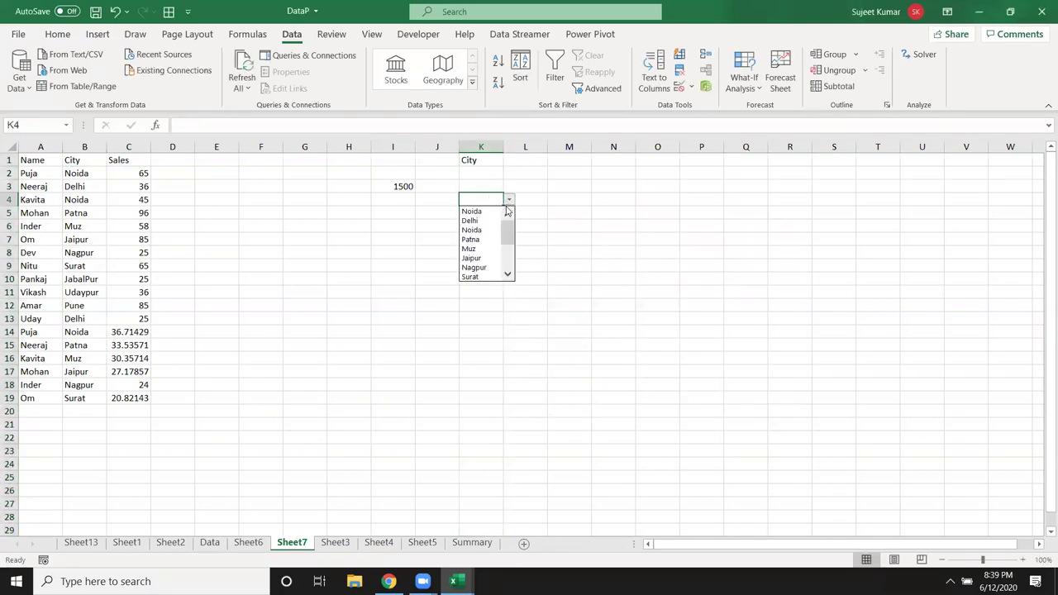
pyautogui.click(476, 228)
pyautogui.click(485, 250)
pyautogui.click(509, 252)
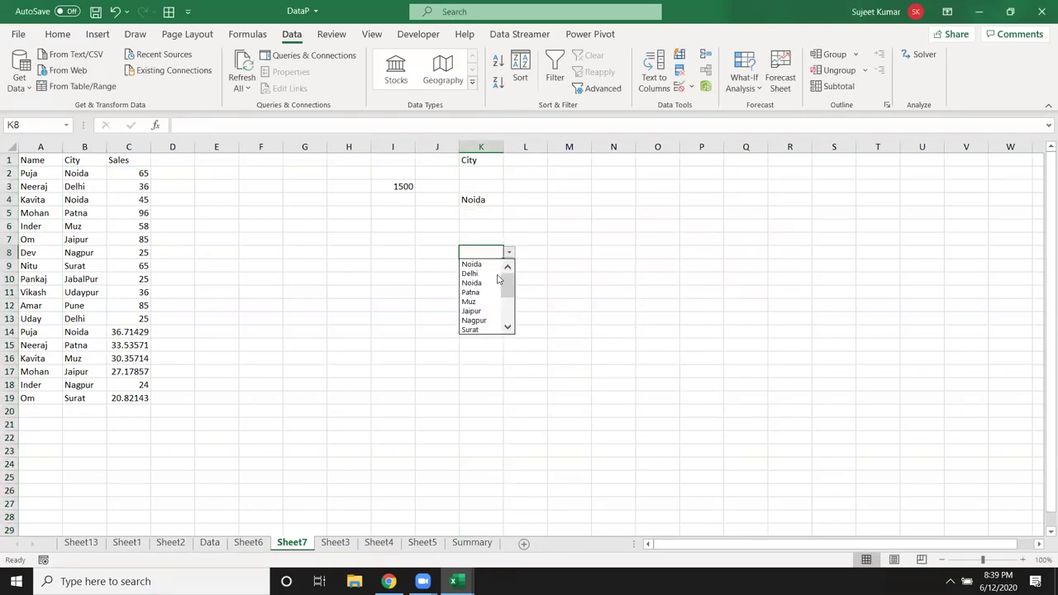
pyautogui.click(488, 283)
# Enter asddfas in K12 and cancel the resulting invalid-entry error
pyautogui.click(484, 306)
pyautogui.write('asddfas')
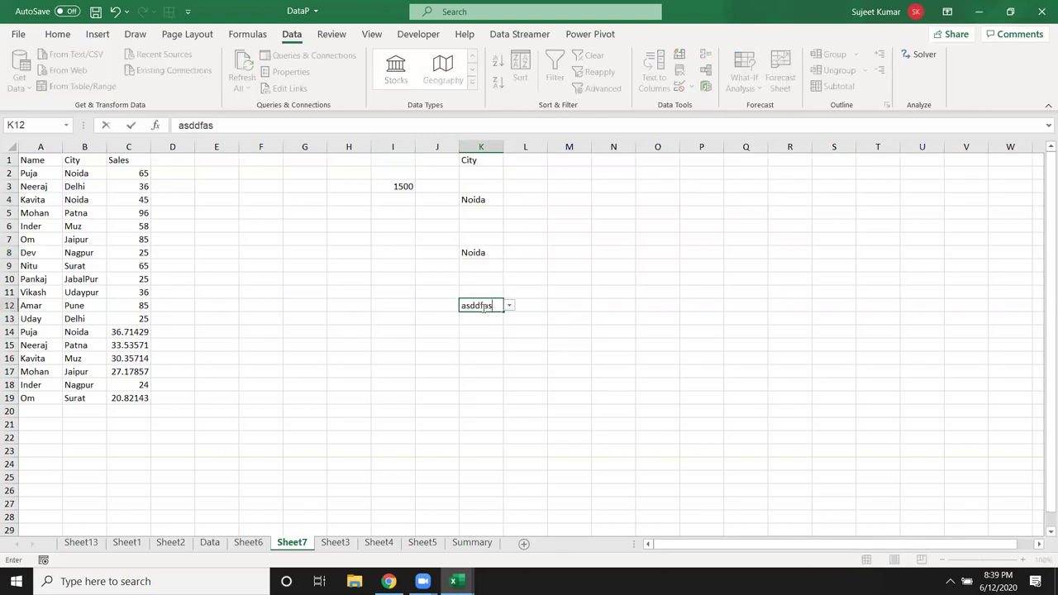
pyautogui.press('Return')
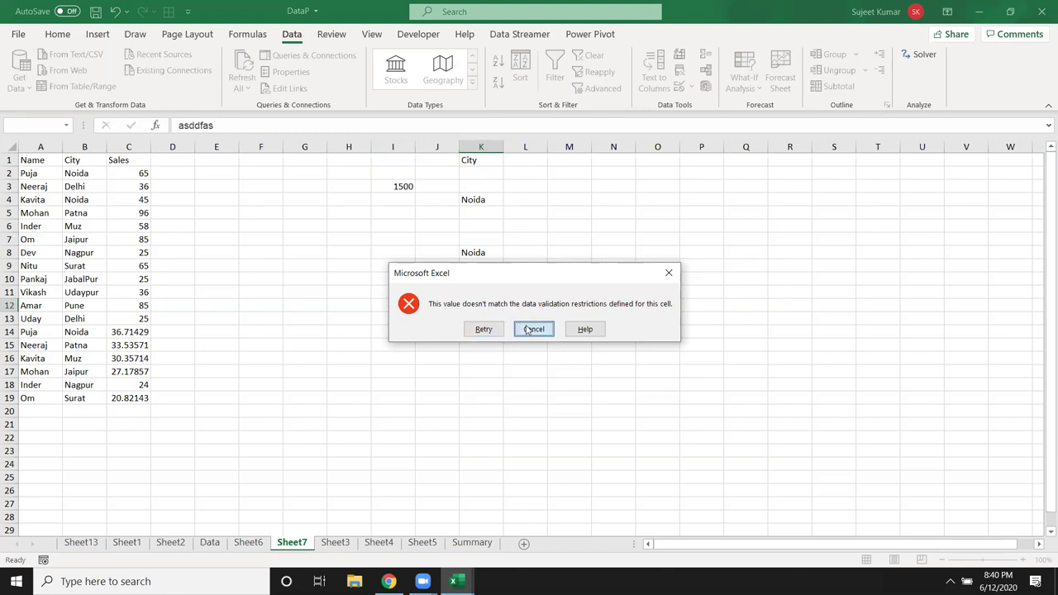
pyautogui.click(528, 328)
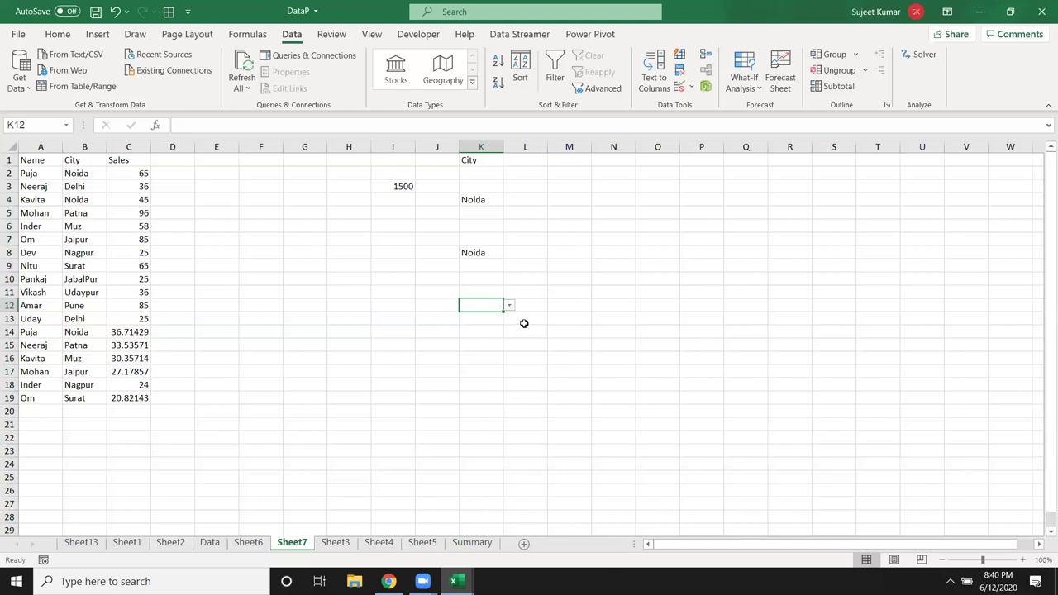
pyautogui.click(500, 280)
pyautogui.click(473, 147)
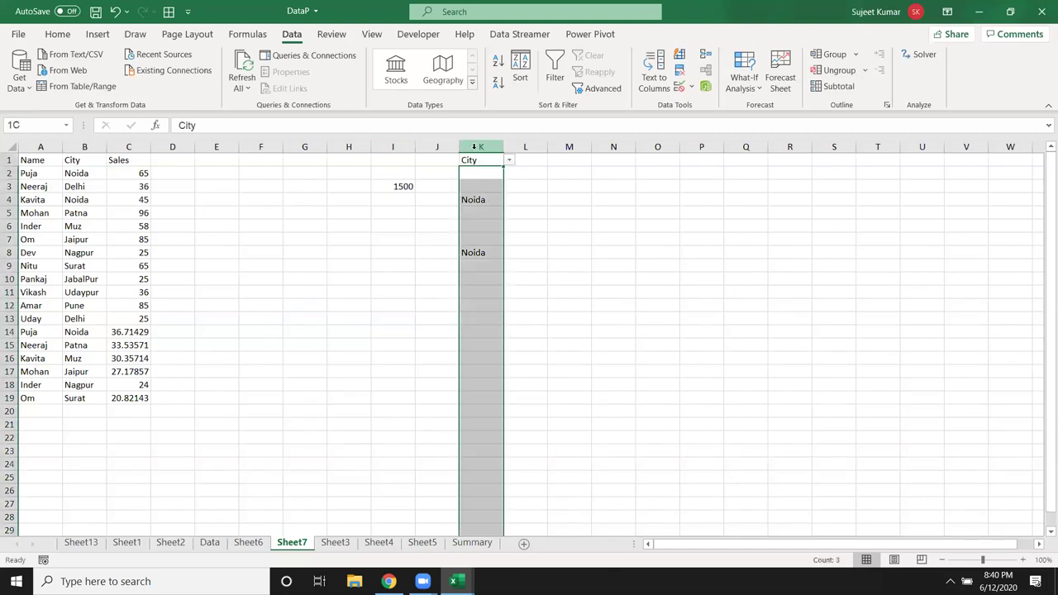
pyautogui.click(679, 87)
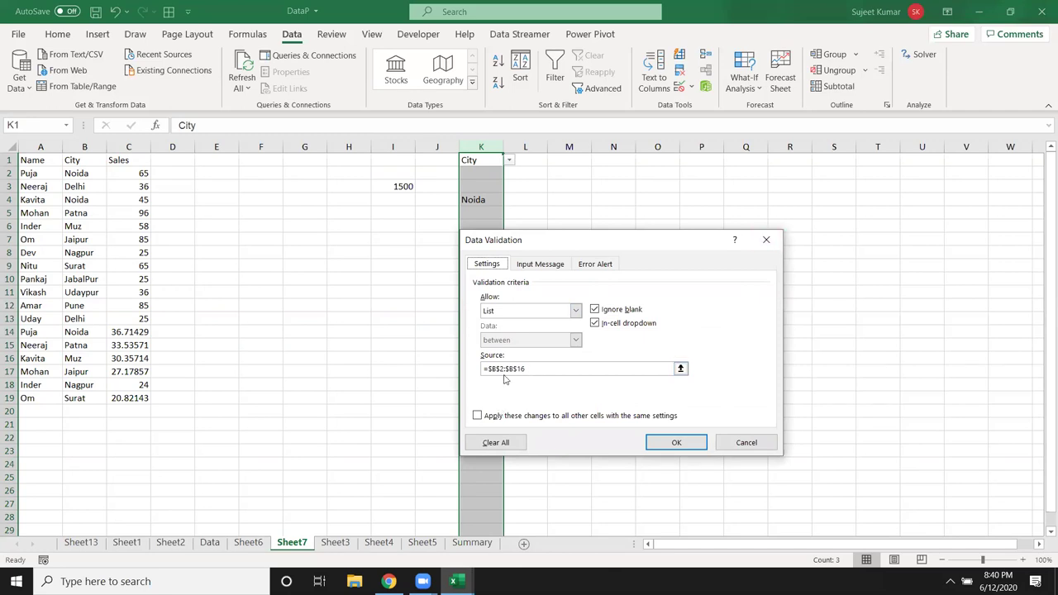
pyautogui.click(552, 369)
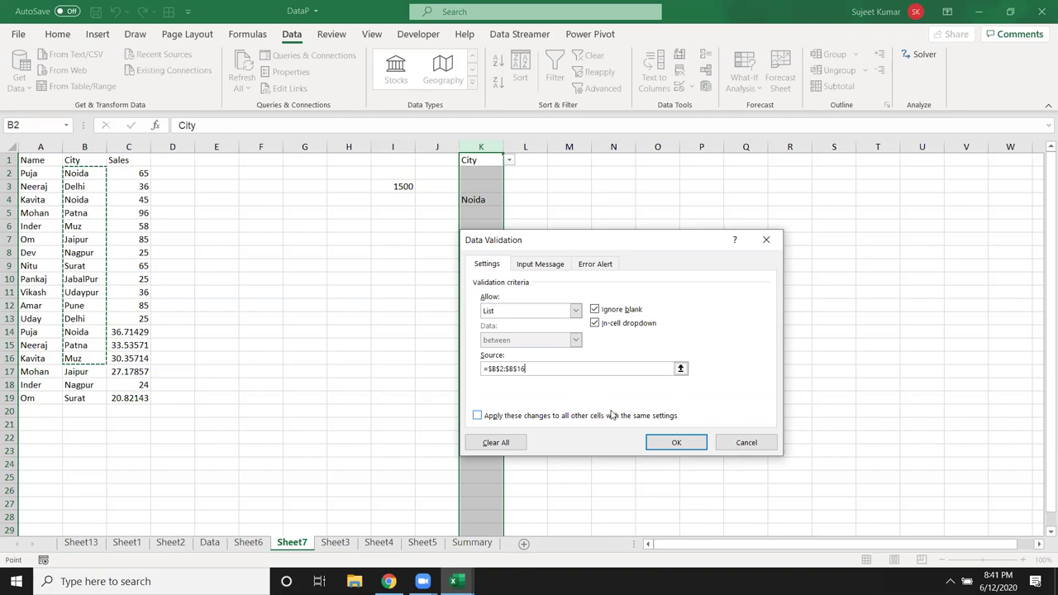
pyautogui.click(747, 443)
pyautogui.click(576, 277)
pyautogui.moveTo(475, 186); pyautogui.dragTo(479, 372)
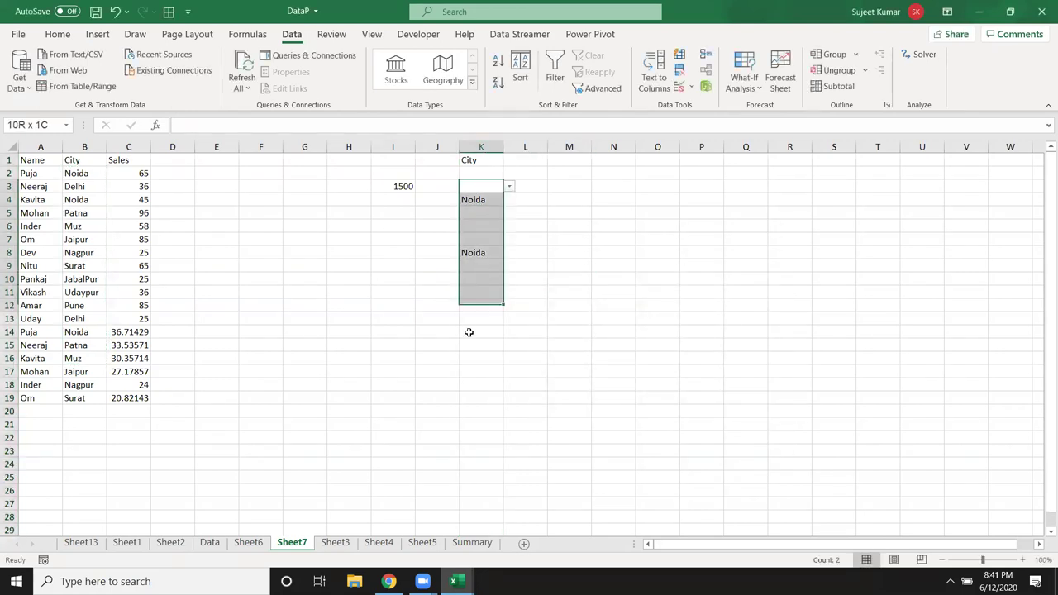
pyautogui.click(682, 86)
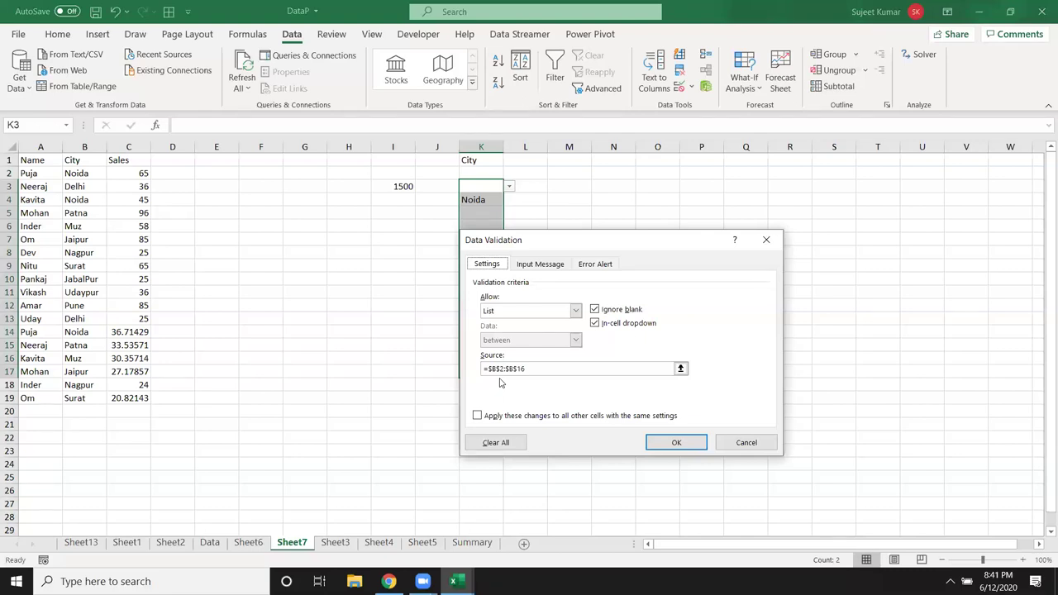
pyautogui.click(576, 311)
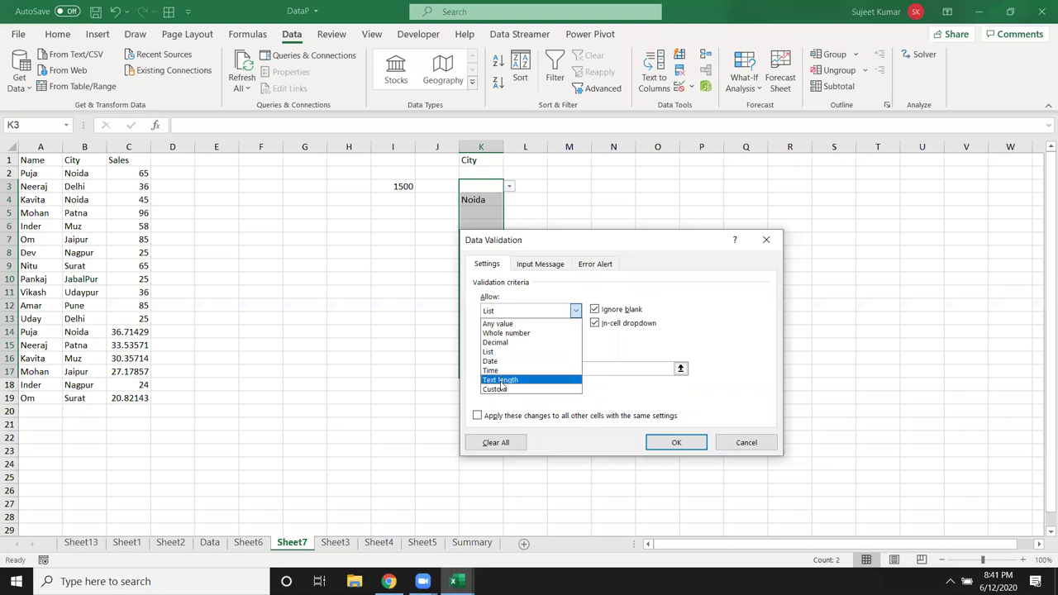
pyautogui.click(502, 382)
pyautogui.press('Escape')
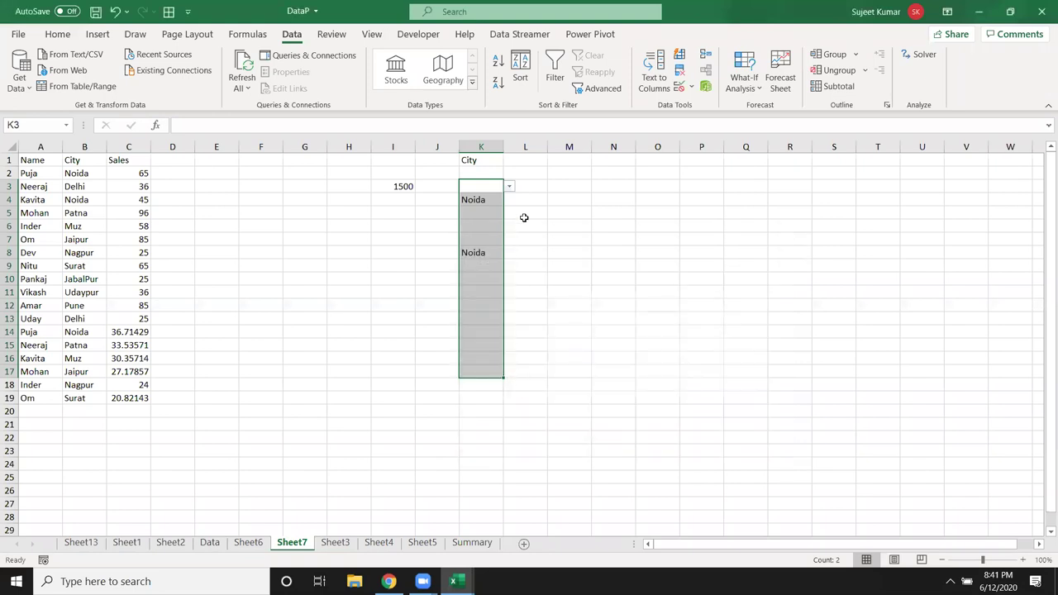
# Enter the heading Mobile in M1
pyautogui.click(563, 161)
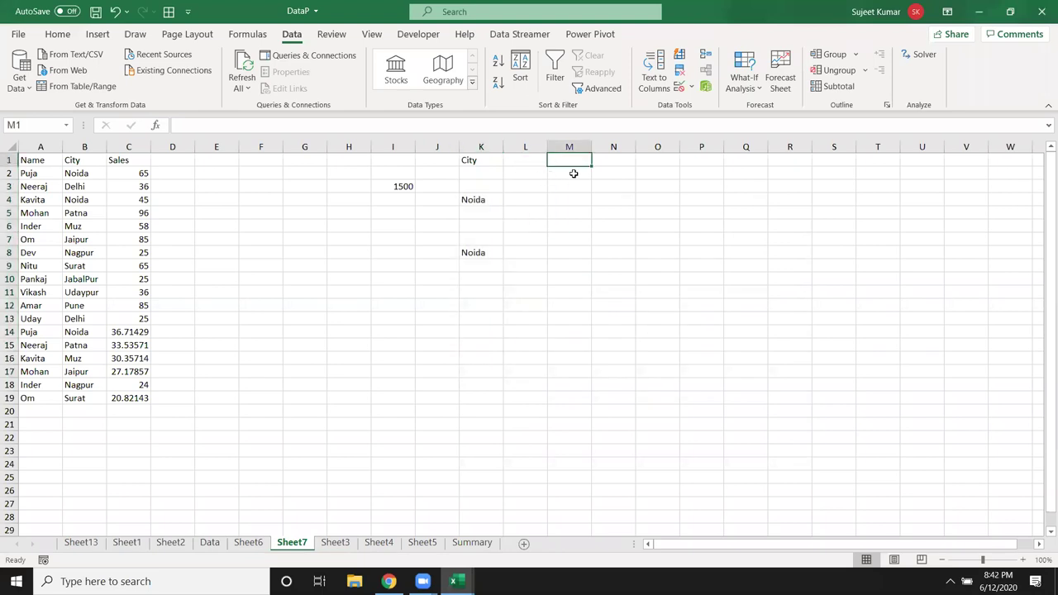
pyautogui.write('Mobile')
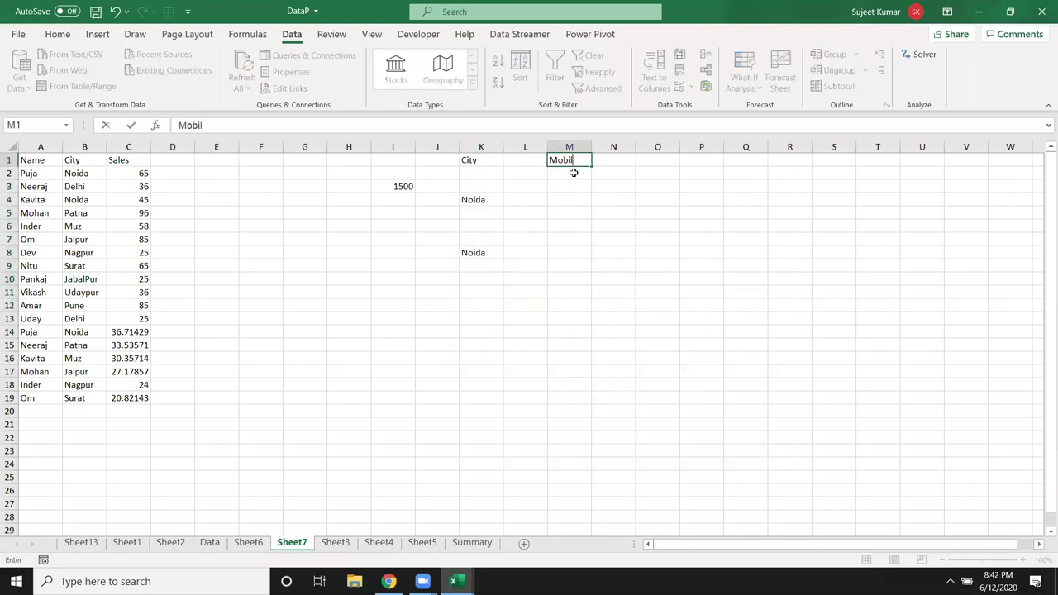
pyautogui.press('Return')
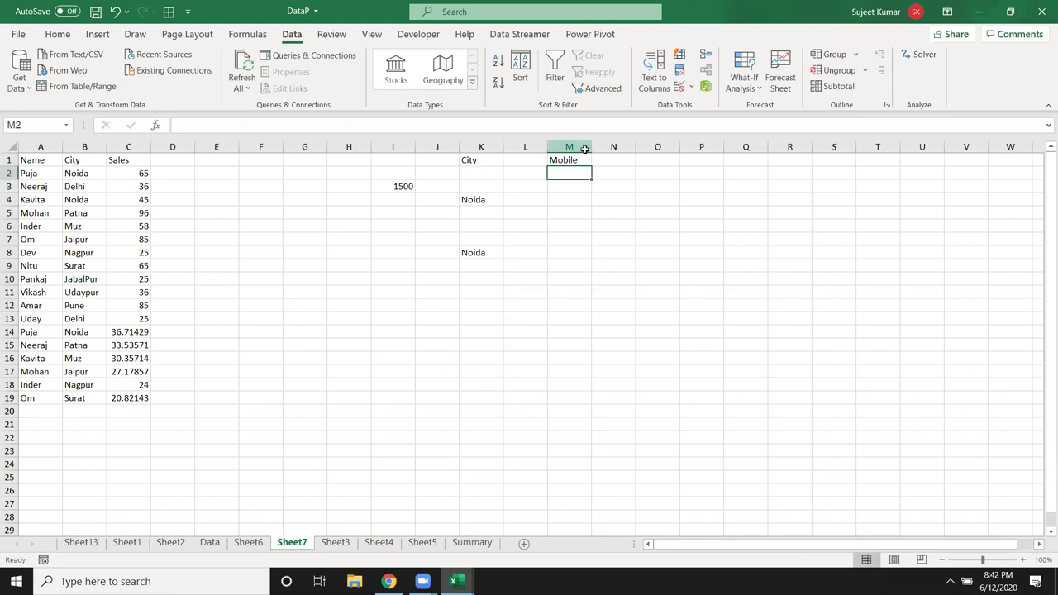
# Select the whole of column M and open its Data Validation settings
pyautogui.click(571, 146)
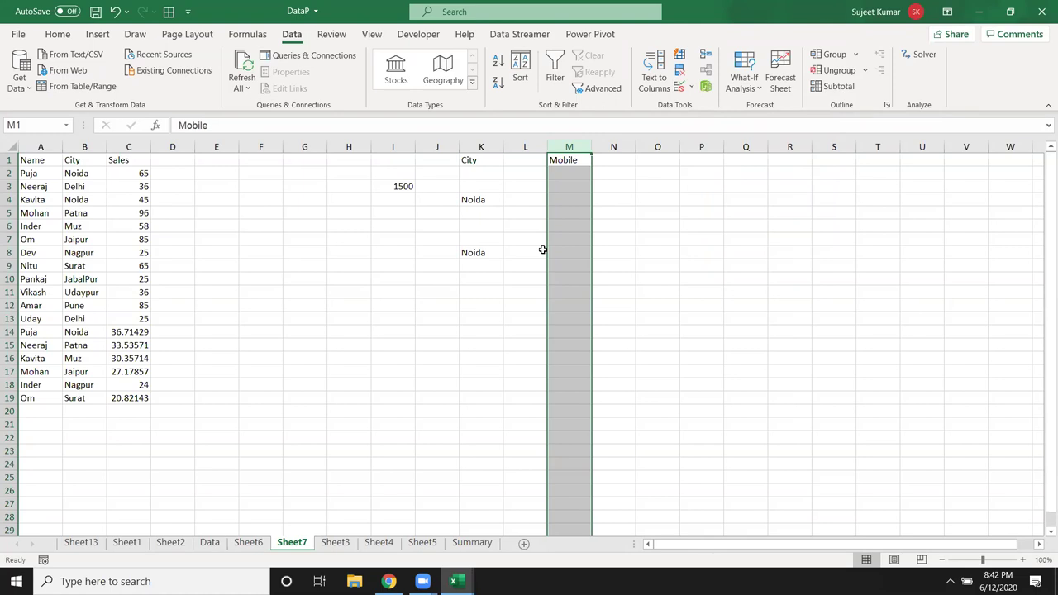
pyautogui.click(569, 219)
pyautogui.click(575, 275)
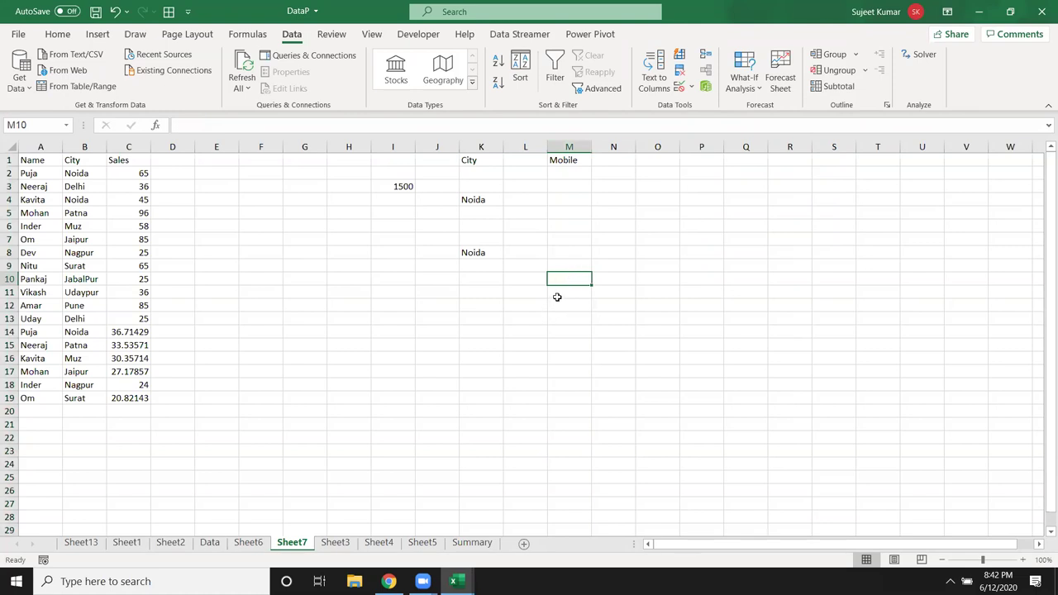
pyautogui.click(569, 147)
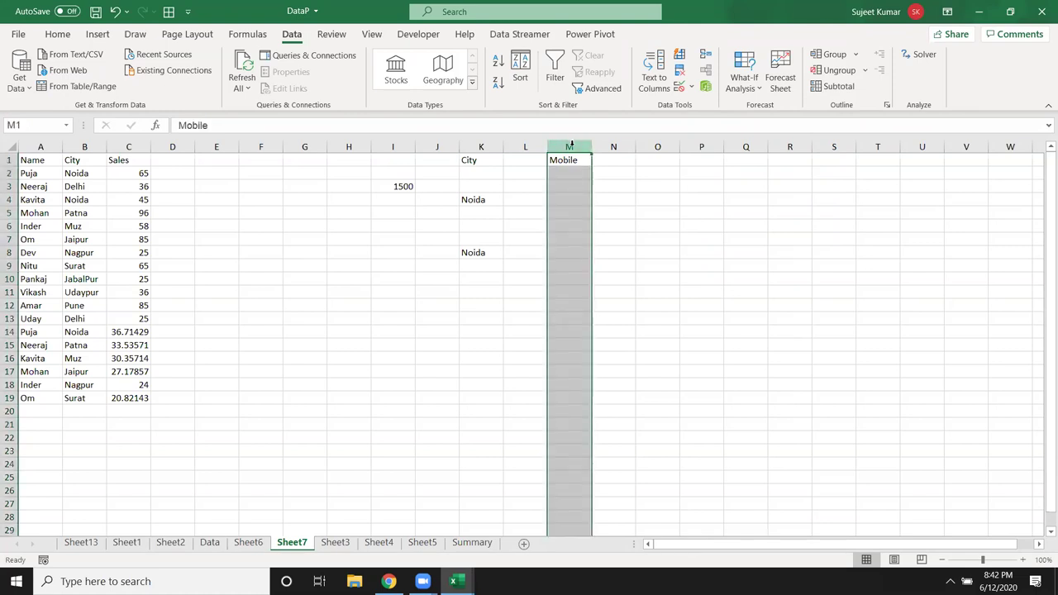
pyautogui.click(678, 89)
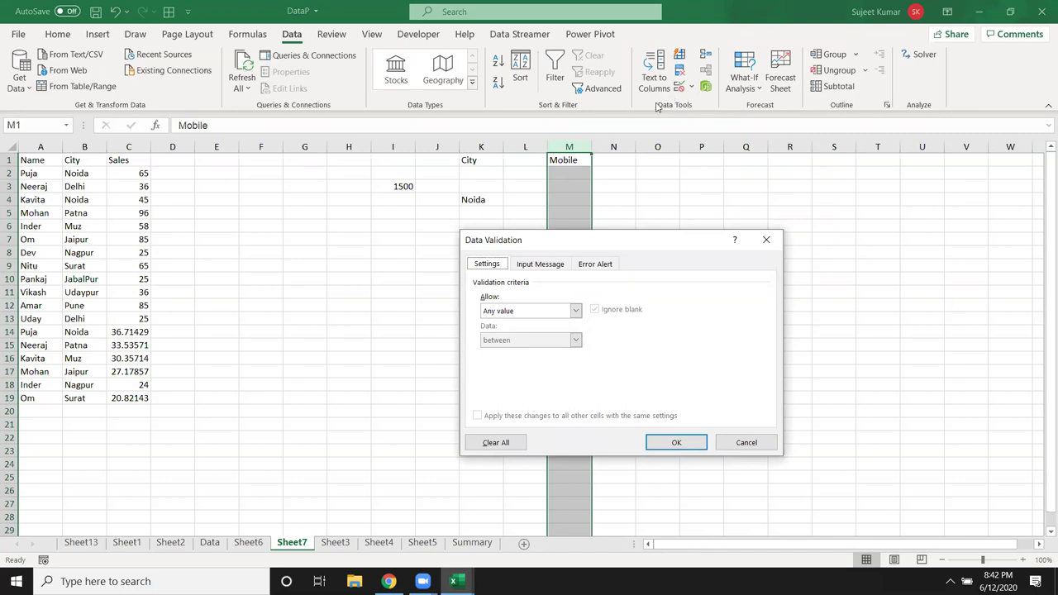
# Set column M's validation to text length equal to 10
pyautogui.click(558, 314)
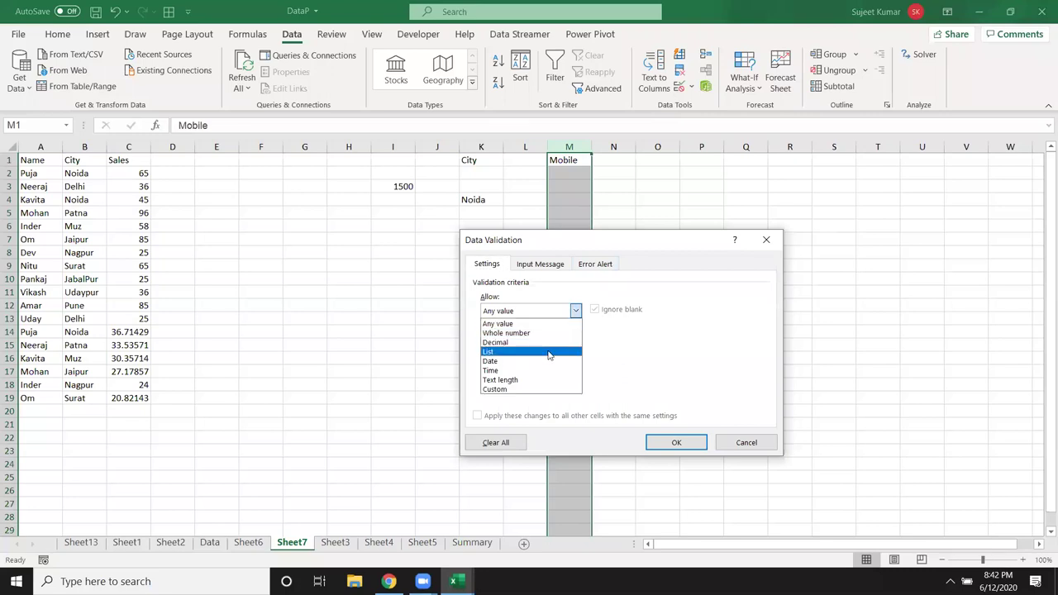
pyautogui.click(550, 380)
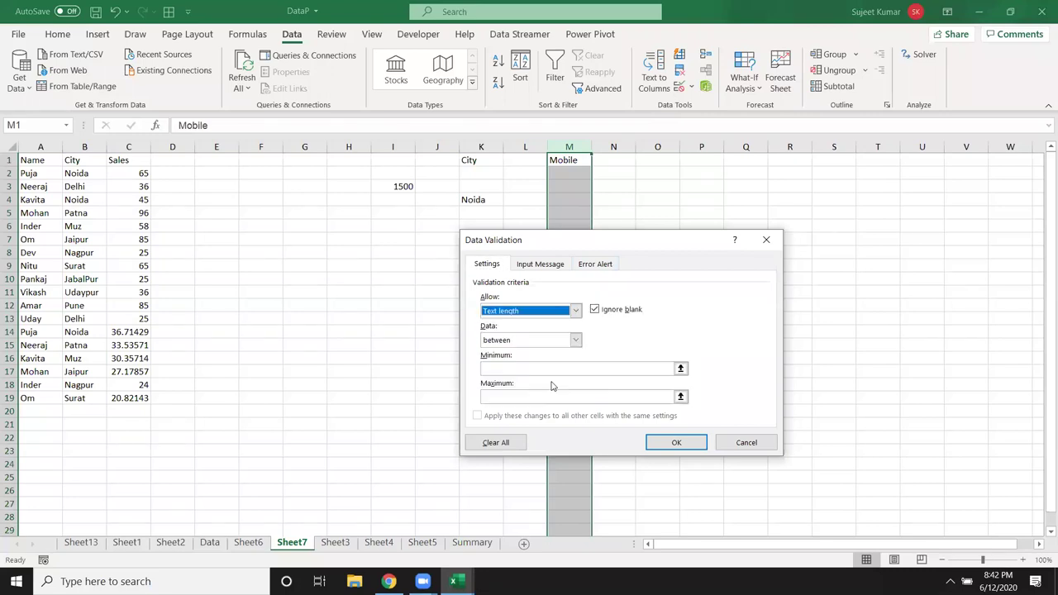
pyautogui.click(536, 369)
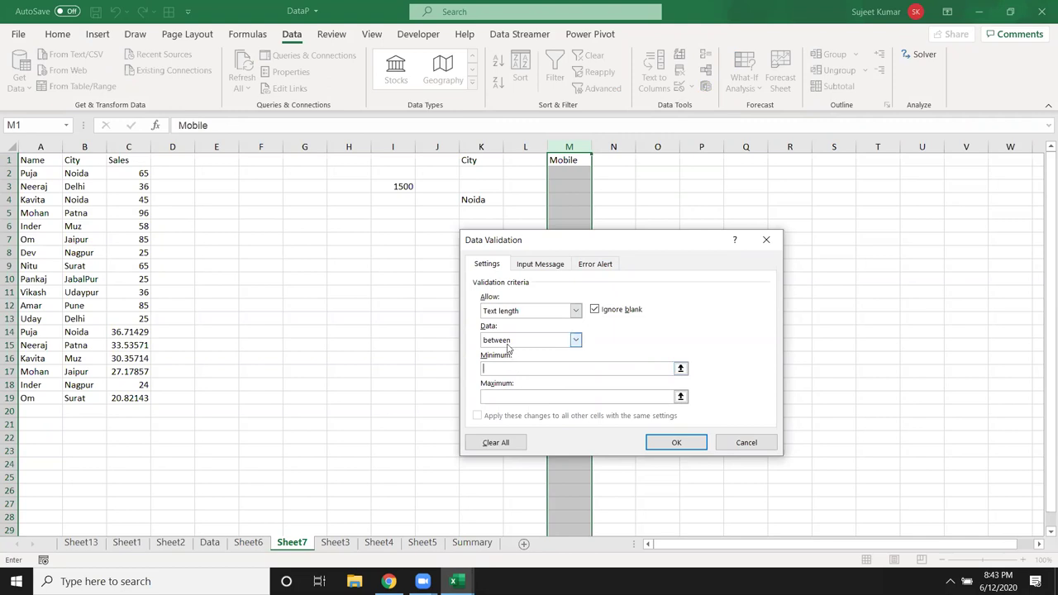
pyautogui.click(511, 342)
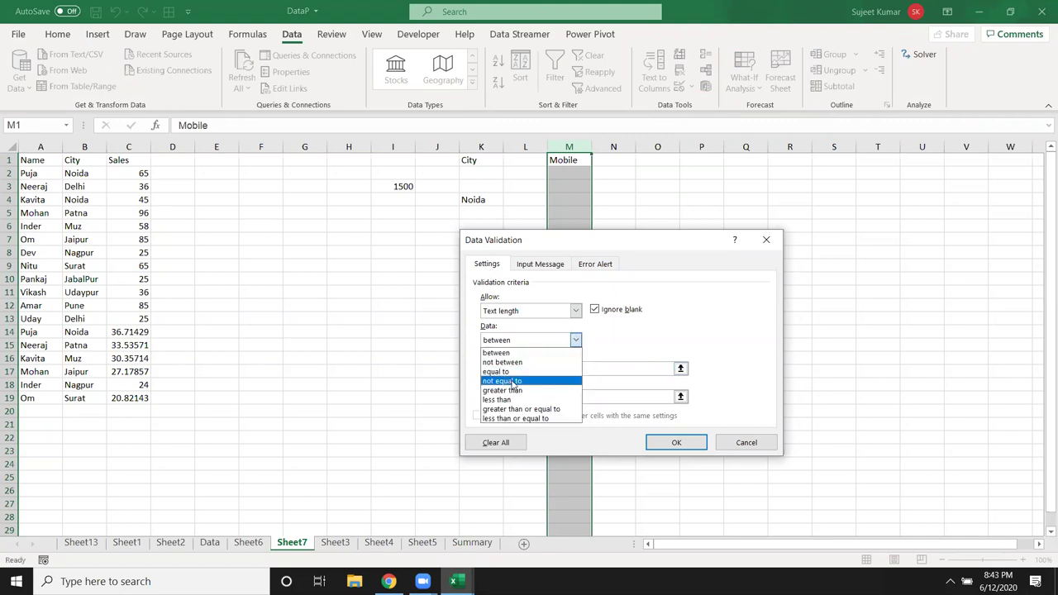
pyautogui.click(510, 373)
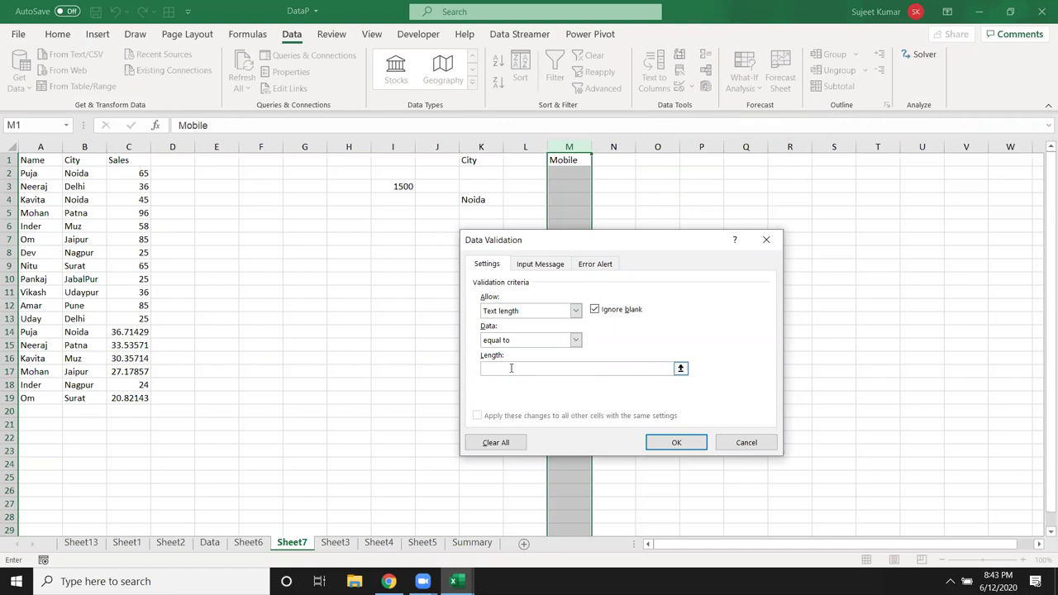
pyautogui.write('10')
pyautogui.click(664, 447)
pyautogui.click(572, 186)
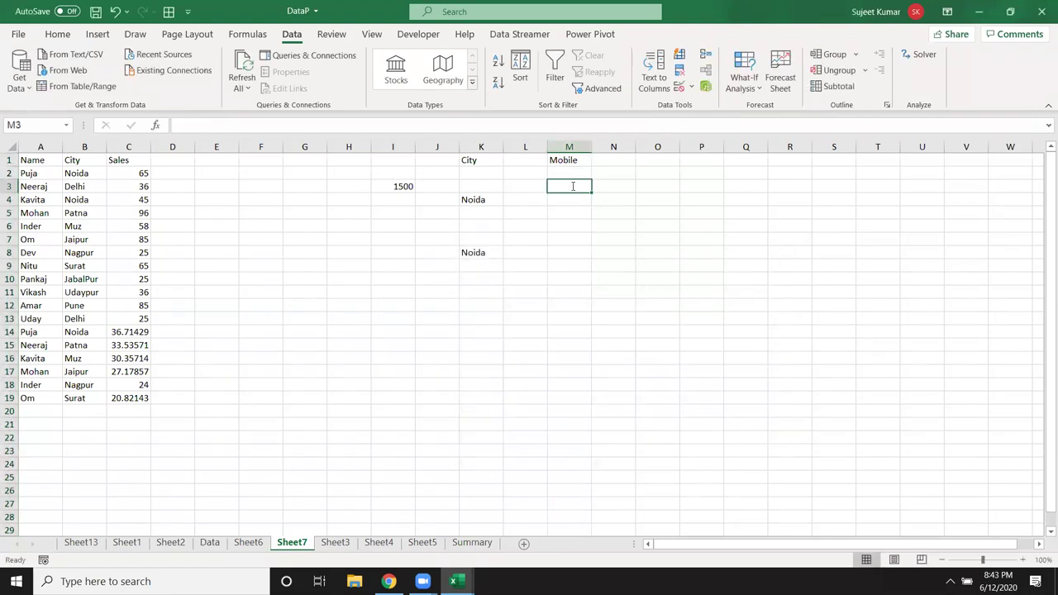
pyautogui.write('88')
pyautogui.press('Return')
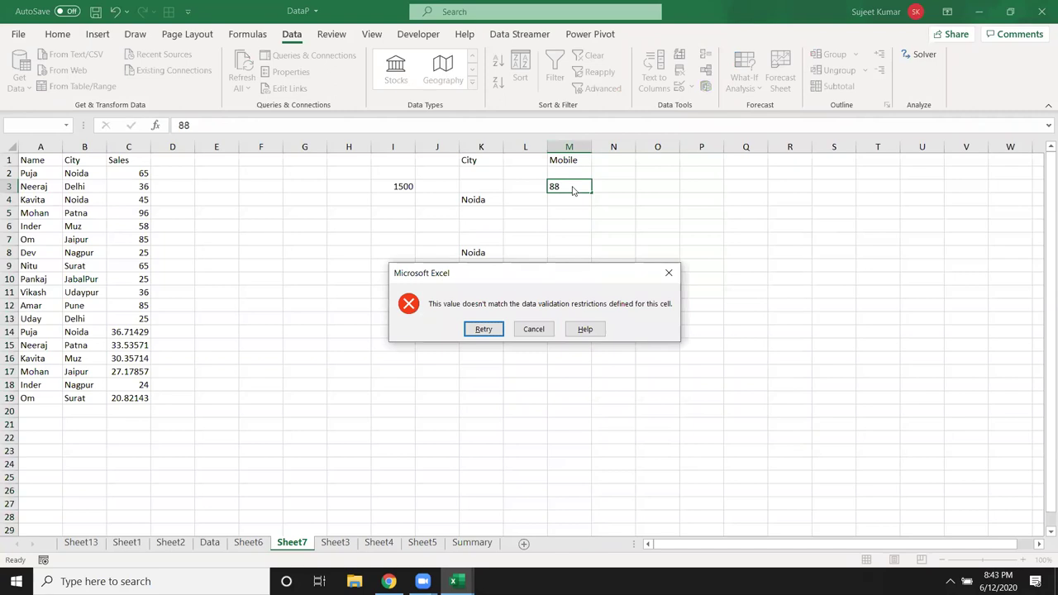
pyautogui.press('Return')
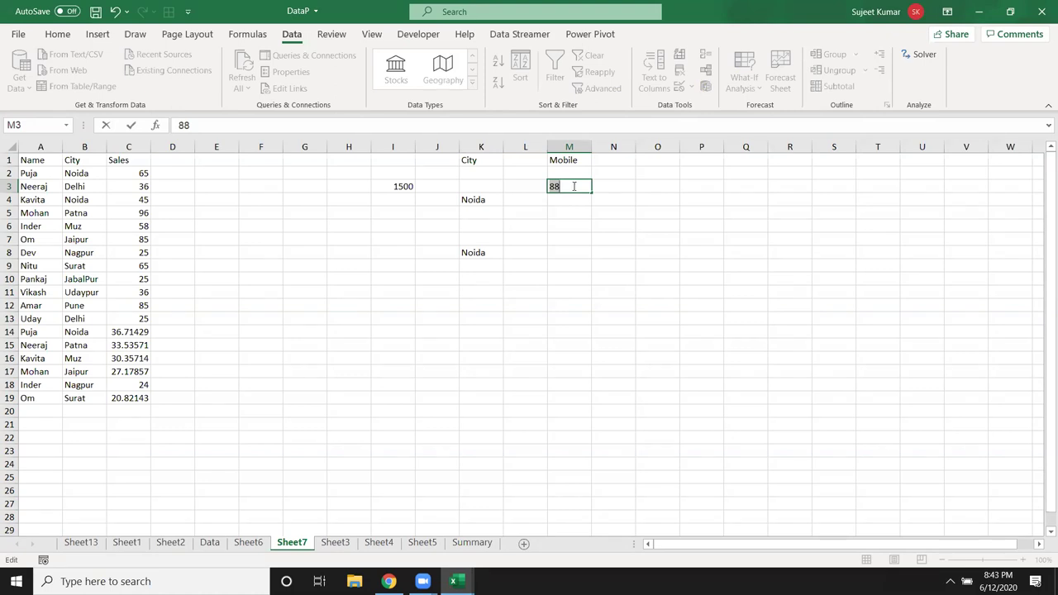
pyautogui.press('Escape')
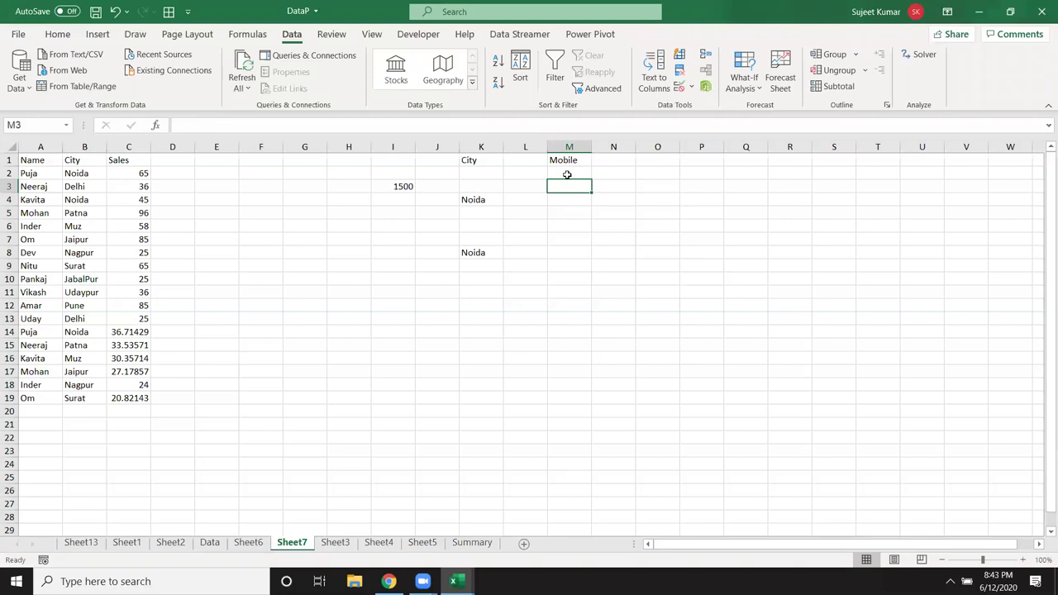
pyautogui.write('4989865')
pyautogui.press('Return')
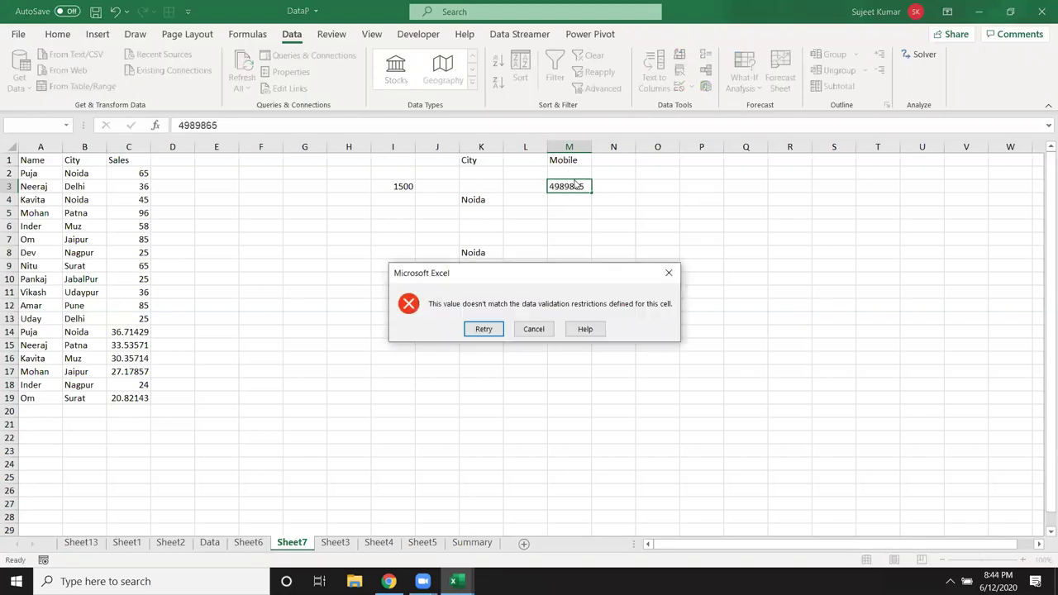
pyautogui.press('Escape')
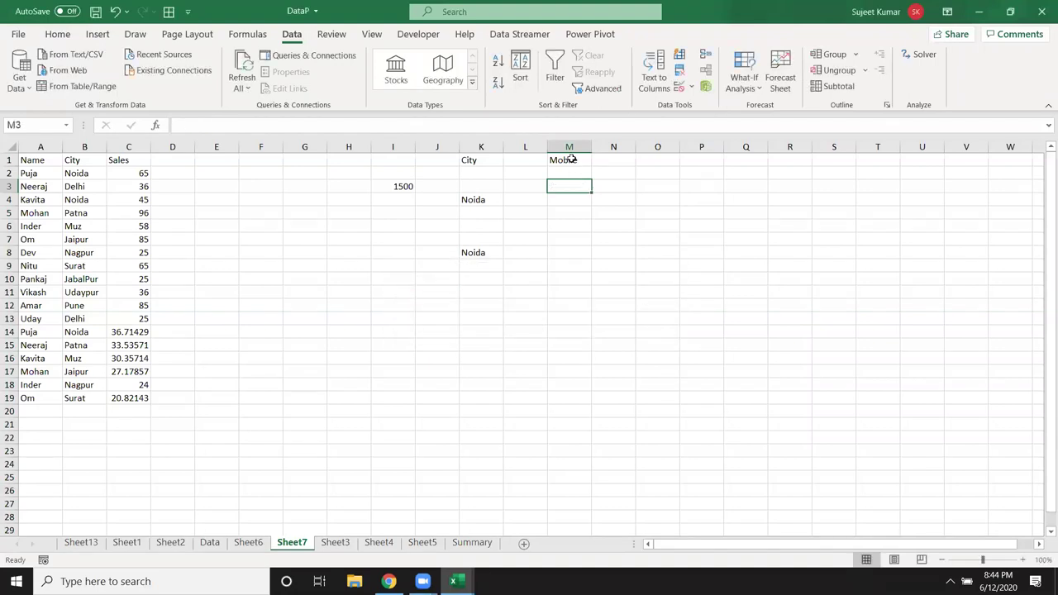
pyautogui.click(569, 147)
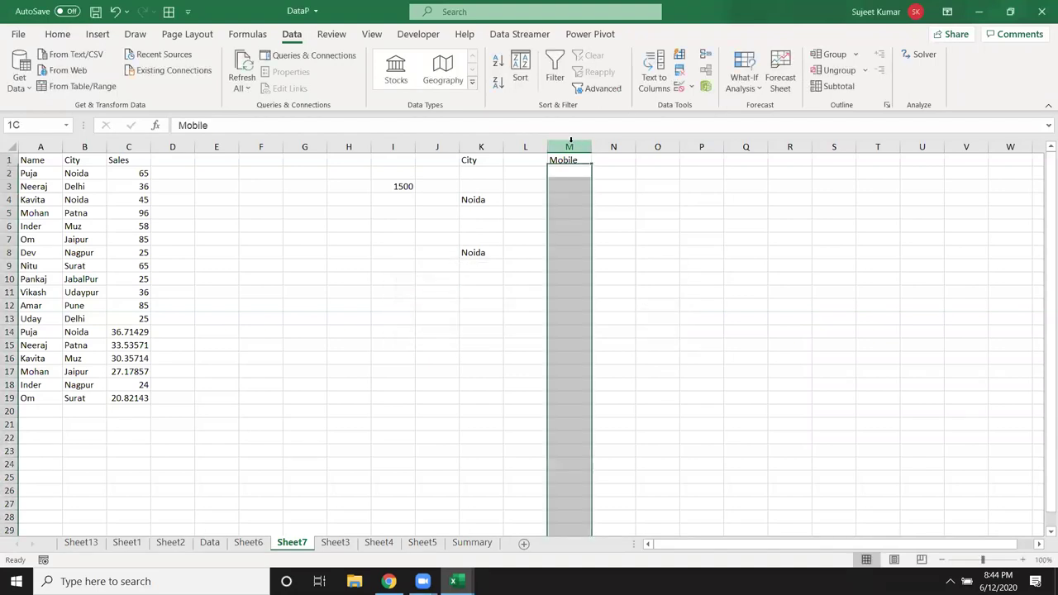
# Add an input message titled 'Please Enter Mobile' with text 'Number' to column M
pyautogui.click(679, 86)
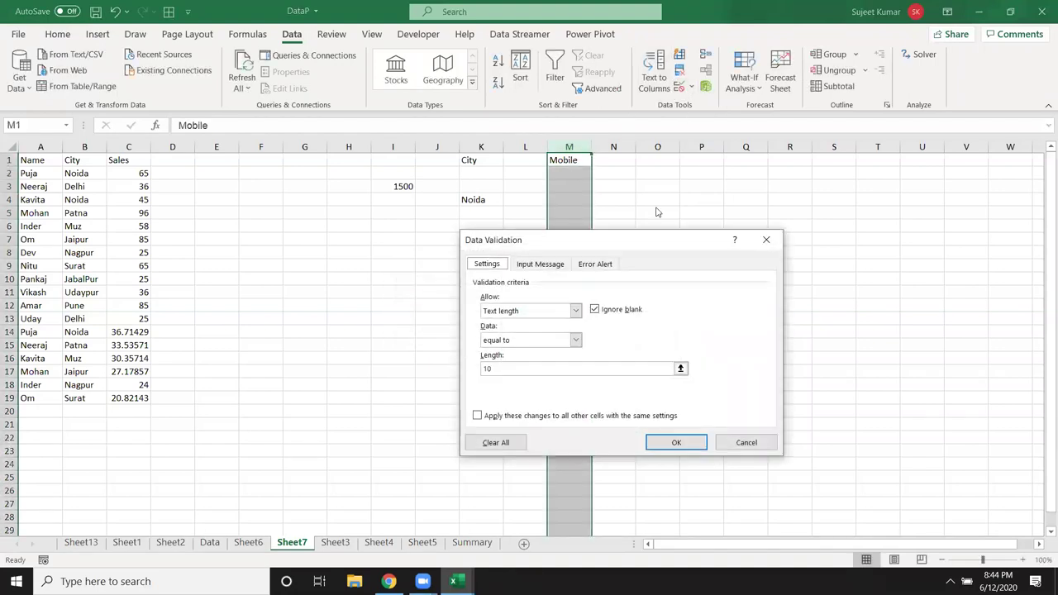
pyautogui.click(542, 265)
pyautogui.click(536, 328)
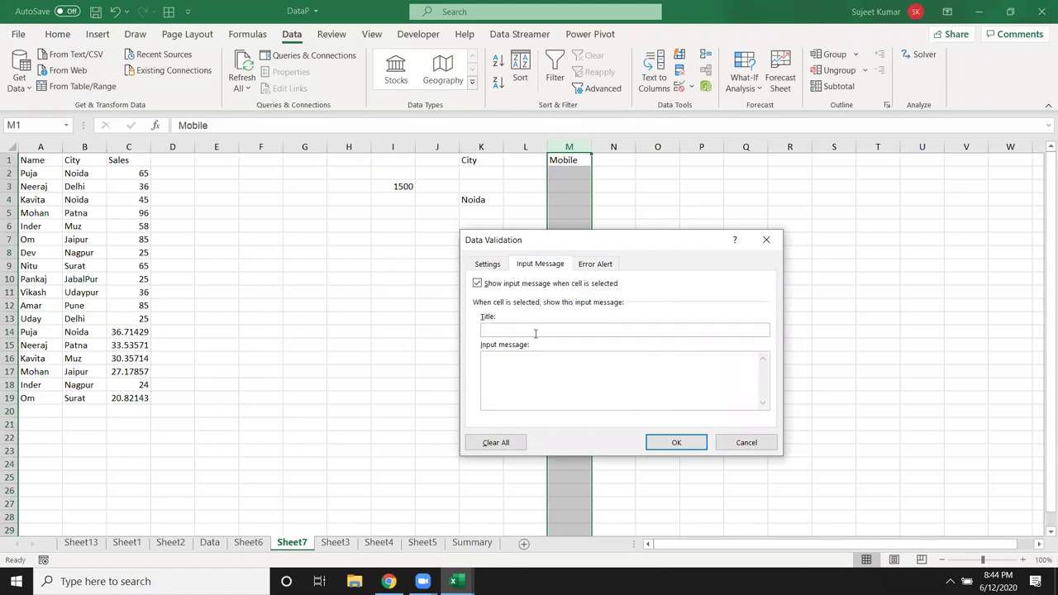
pyautogui.write('PleaseEnter')
pyautogui.write(' Mobile')
pyautogui.write('P')
pyautogui.press('BackSpace')
pyautogui.write('Mo')
pyautogui.press('BackSpace')
pyautogui.write('Num')
pyautogui.write('ber')
pyautogui.click(678, 443)
# Select several Mobile cells such as M5 and M6 to confirm the prompt appears
pyautogui.click(648, 273)
pyautogui.click(571, 226)
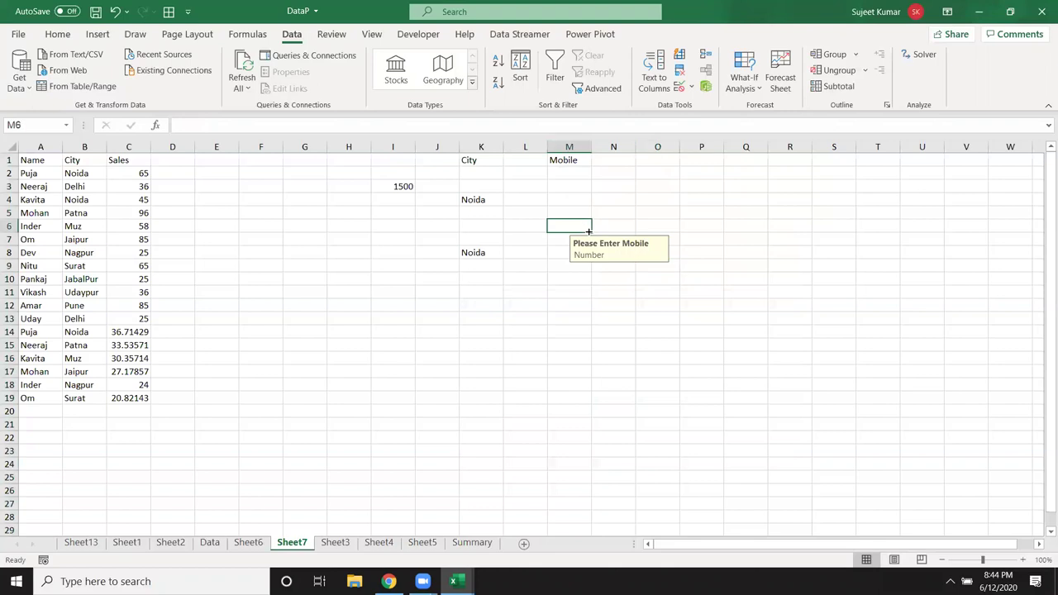
pyautogui.click(568, 333)
pyautogui.click(582, 405)
pyautogui.click(574, 335)
pyautogui.click(570, 262)
pyautogui.click(567, 213)
pyautogui.press('Right')
pyautogui.press('Left')
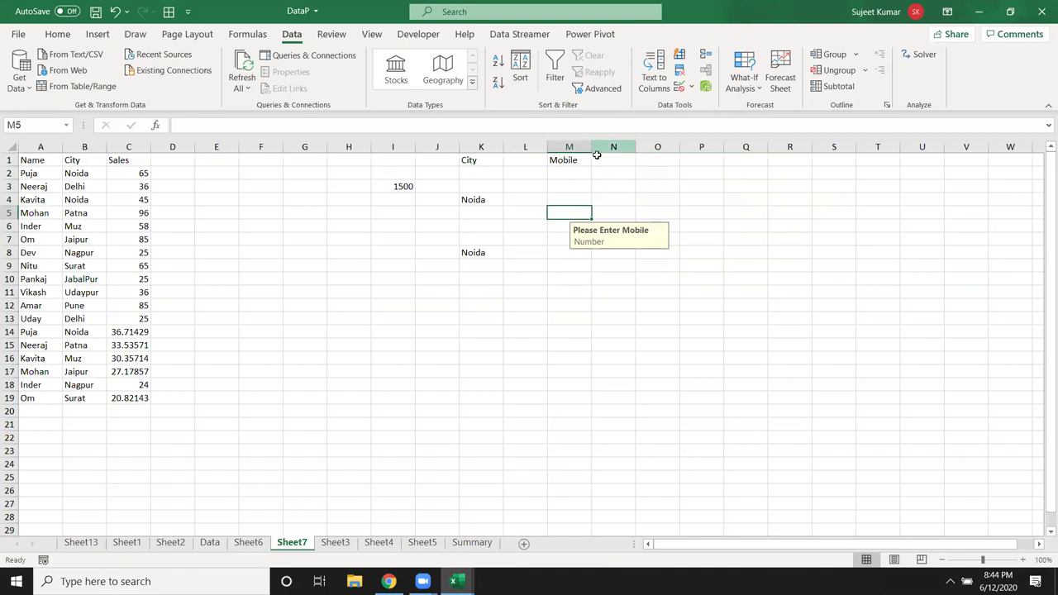
pyautogui.click(583, 146)
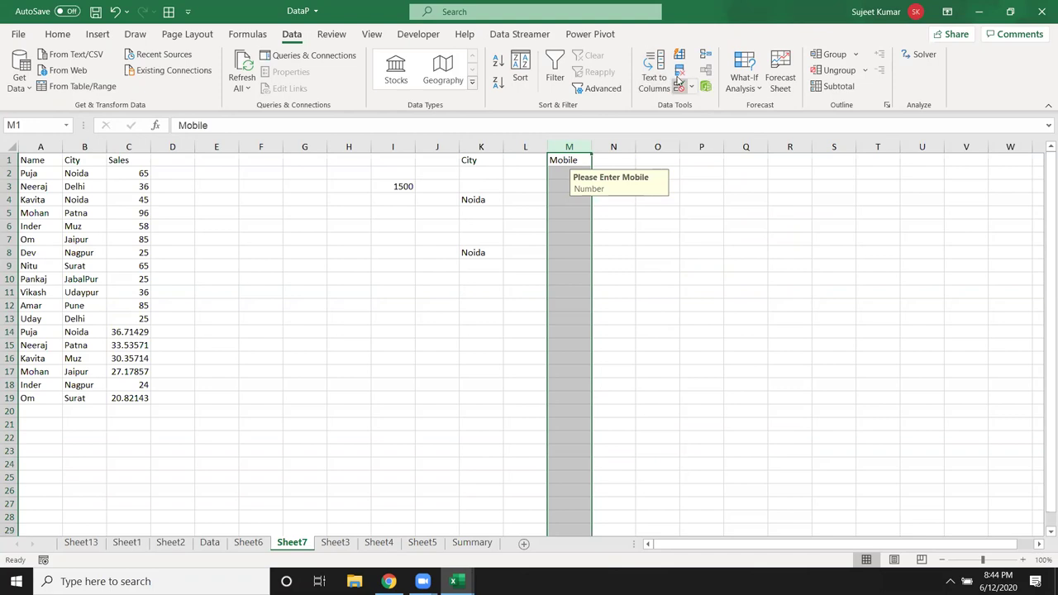
# Give column M a Stop error alert titled 'Wrong Mobile Number' with message 'Please Check and Entered'
pyautogui.click(679, 72)
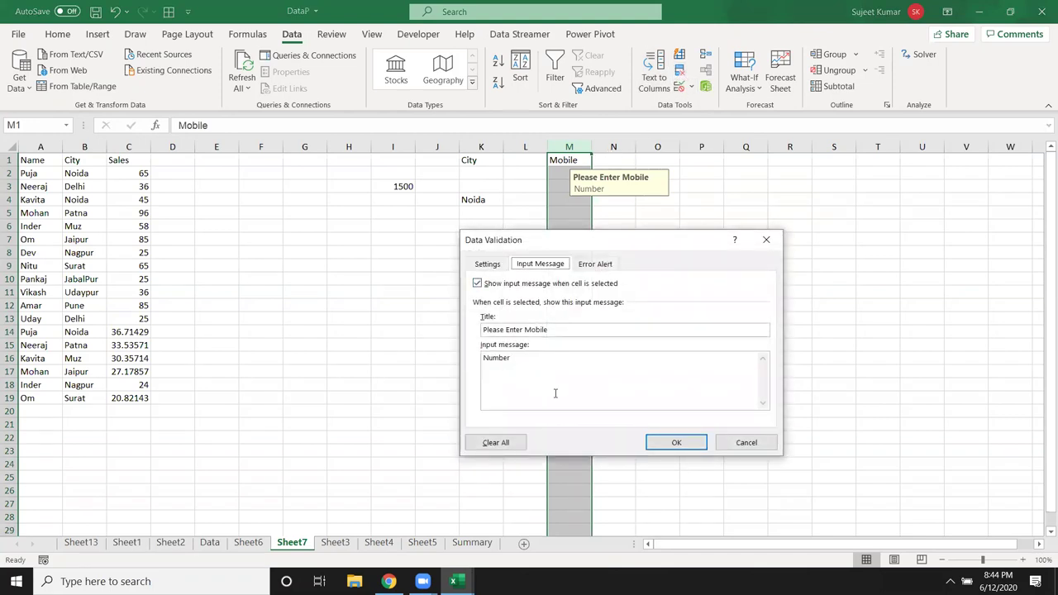
pyautogui.click(591, 266)
pyautogui.click(623, 328)
pyautogui.write('Wrong ')
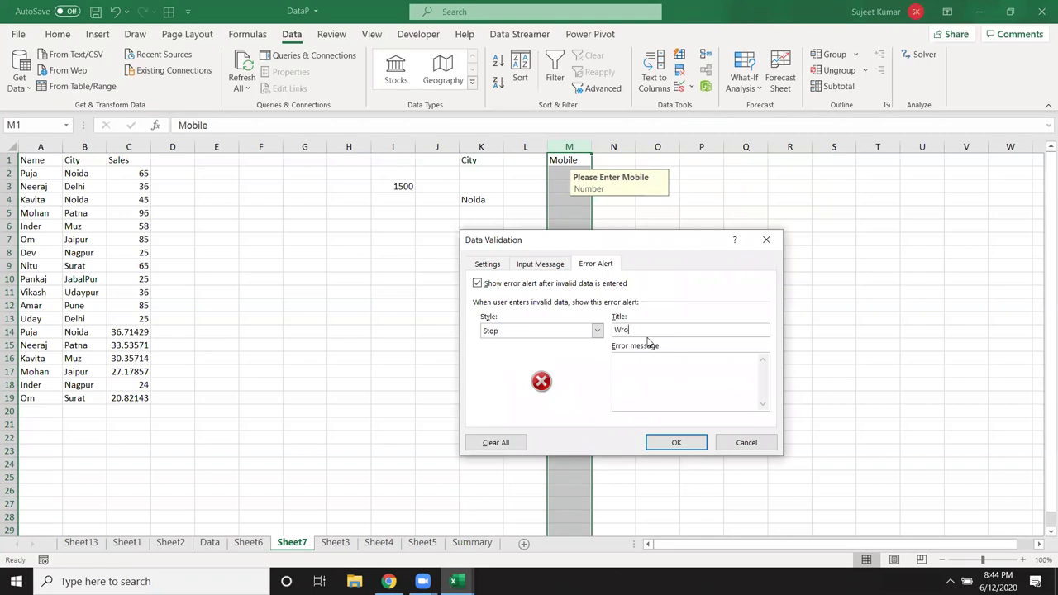
pyautogui.write('Mobile ')
pyautogui.write('Number')
pyautogui.click(662, 365)
pyautogui.write('Please ')
pyautogui.write('Check')
pyautogui.press('BackSpace')
pyautogui.write('k o')
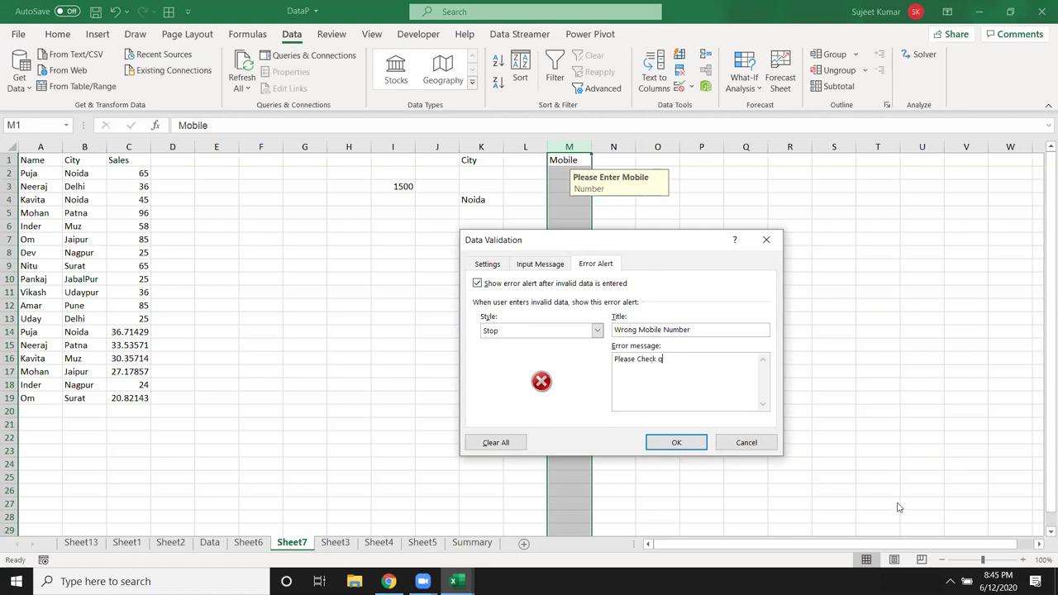
pyautogui.press('BackSpace')
pyautogui.write('an')
pyautogui.write('d Entered')
pyautogui.click(686, 451)
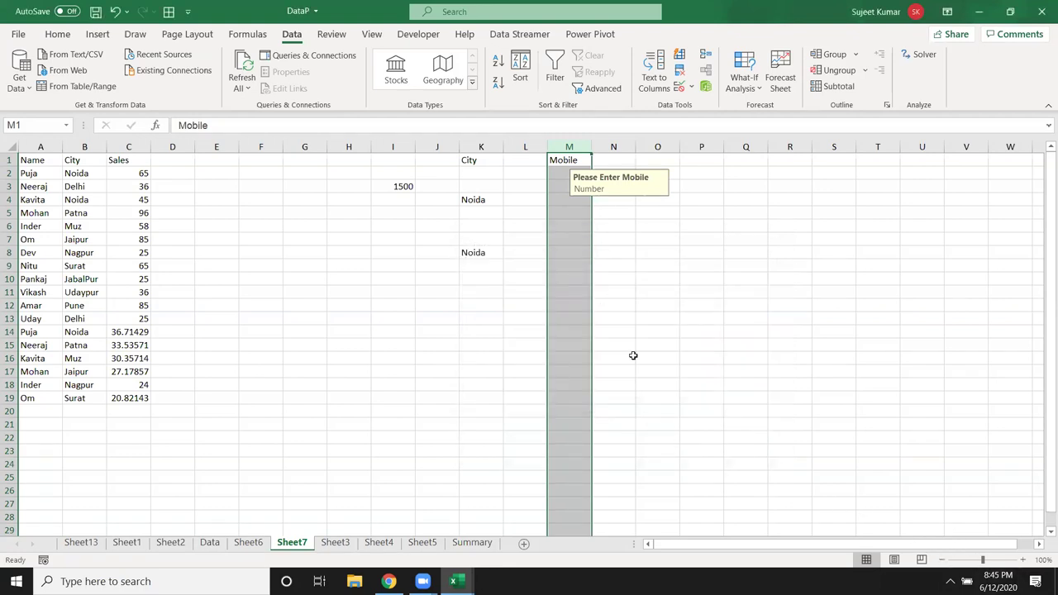
pyautogui.click(563, 173)
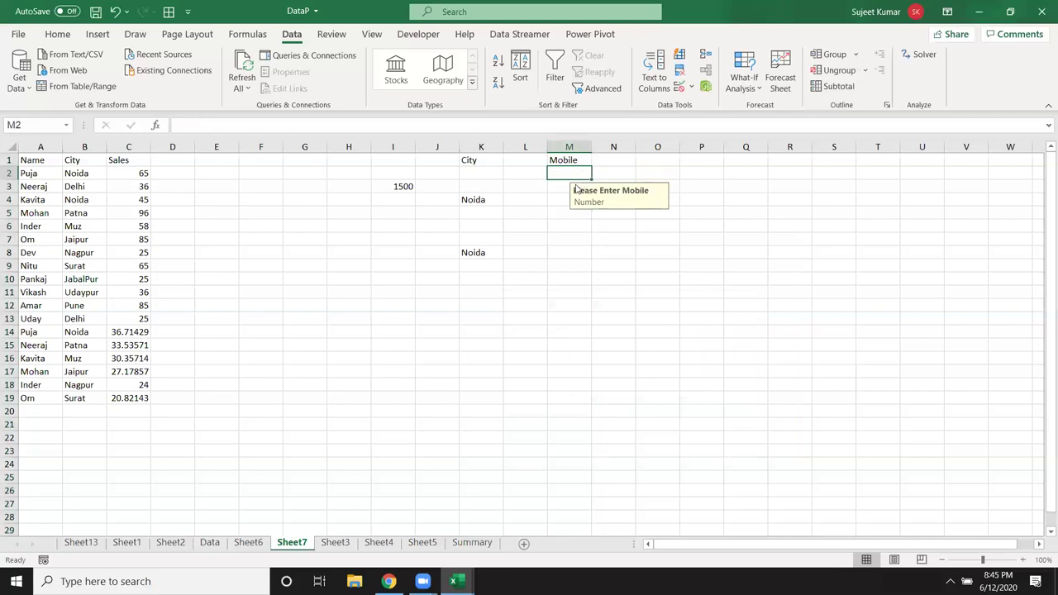
pyautogui.write('1245485')
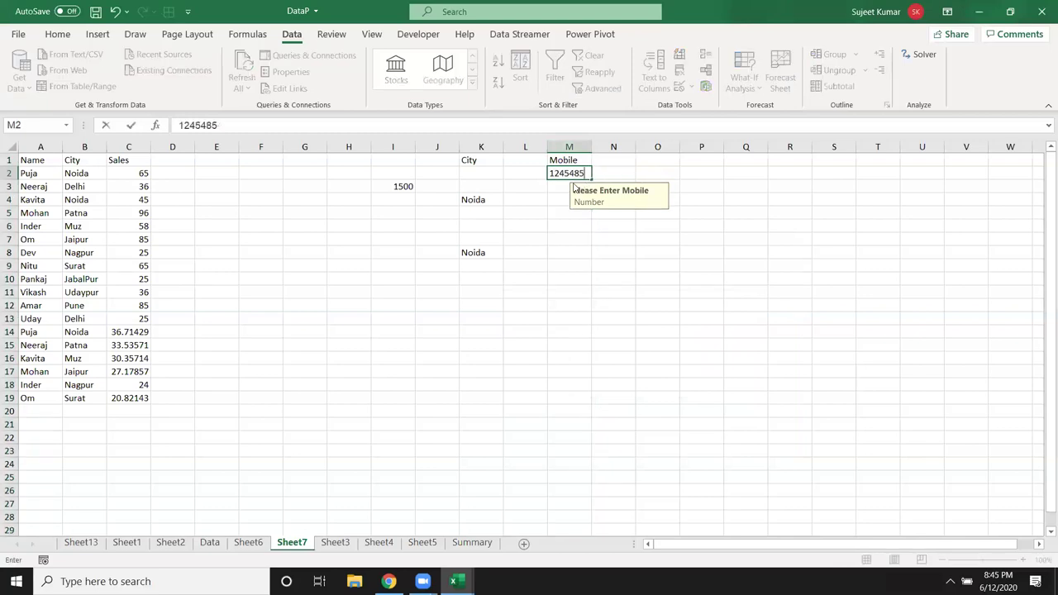
pyautogui.press('Return')
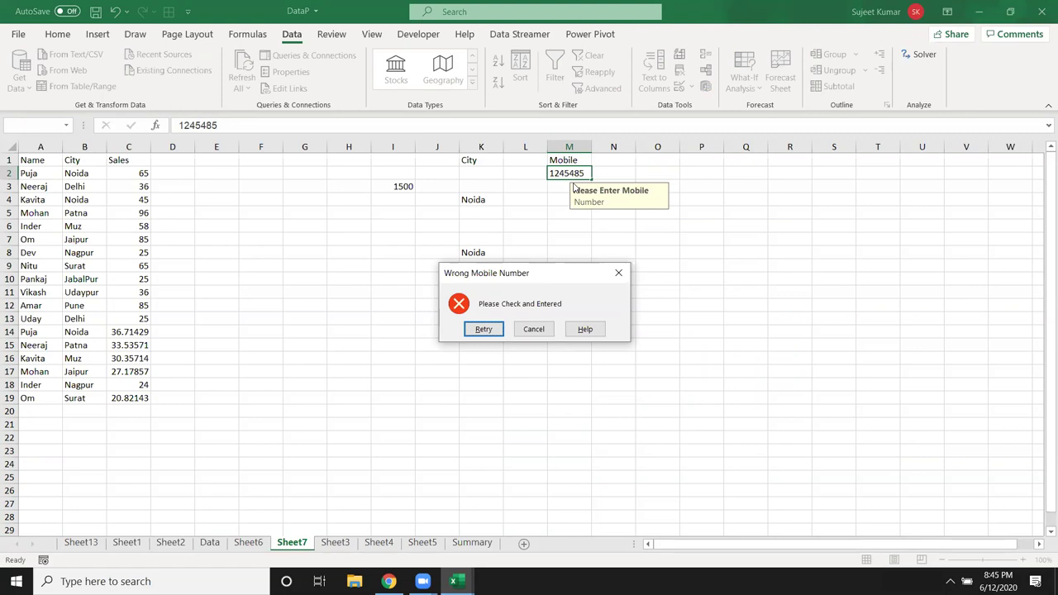
pyautogui.press('Return')
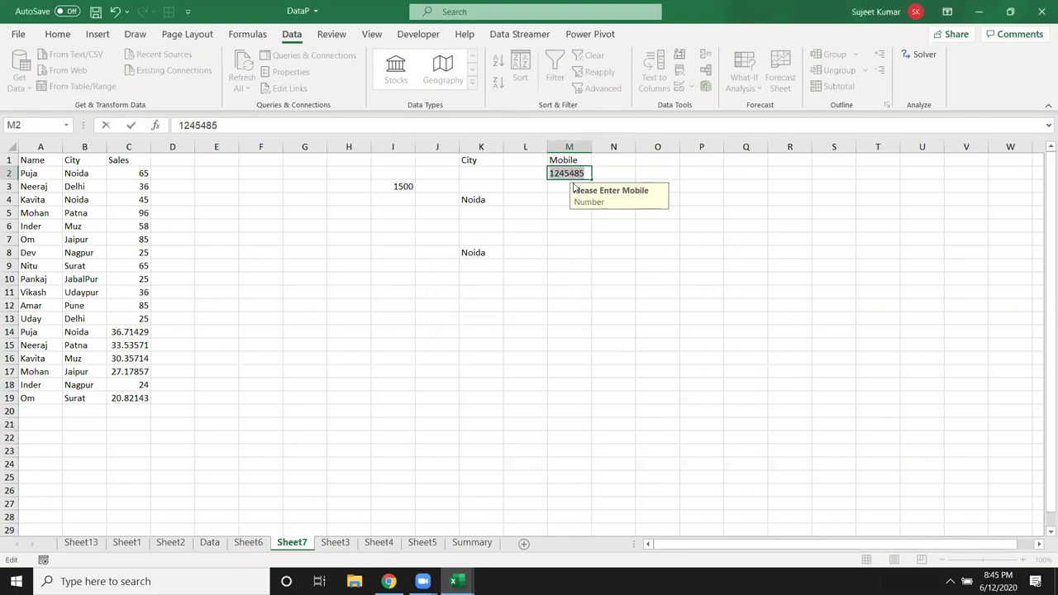